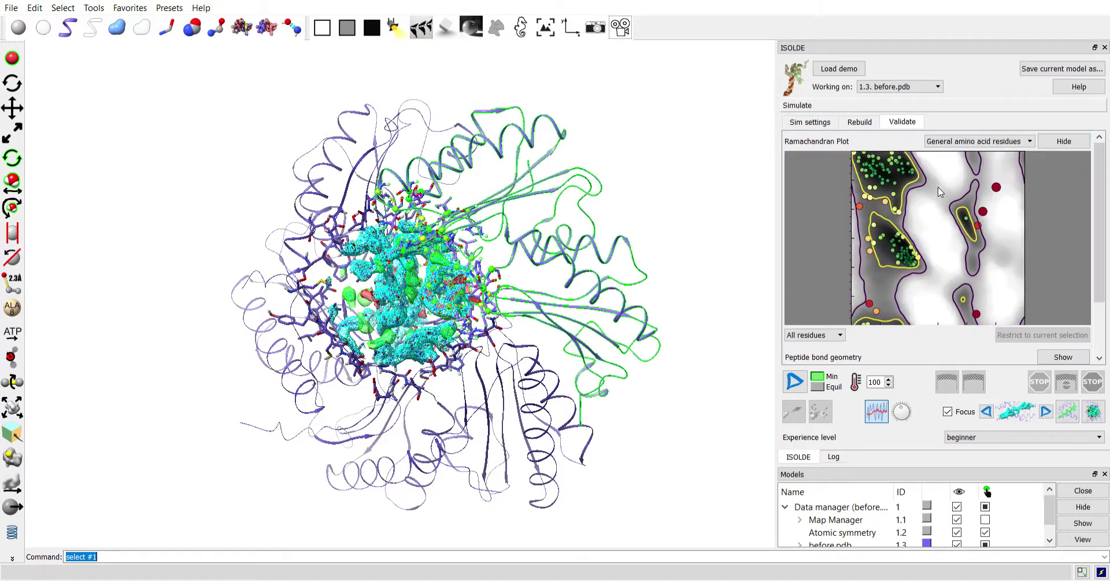
Review the Ramachandran plots for isoleucine or valine, glycine, trans-proline and cis-proline residues
click(990, 164)
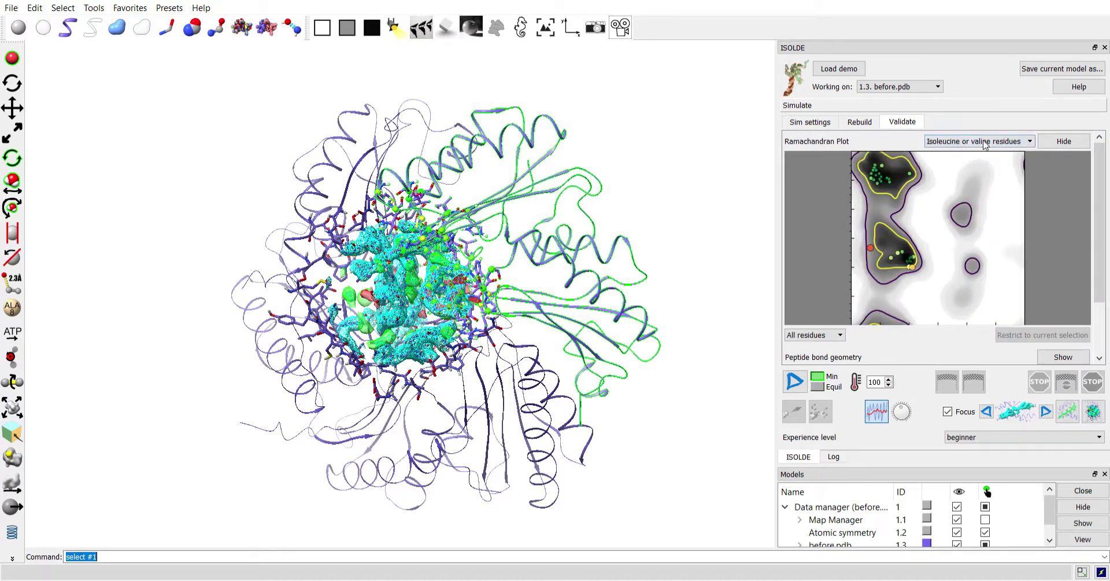
click(974, 170)
key(Down)
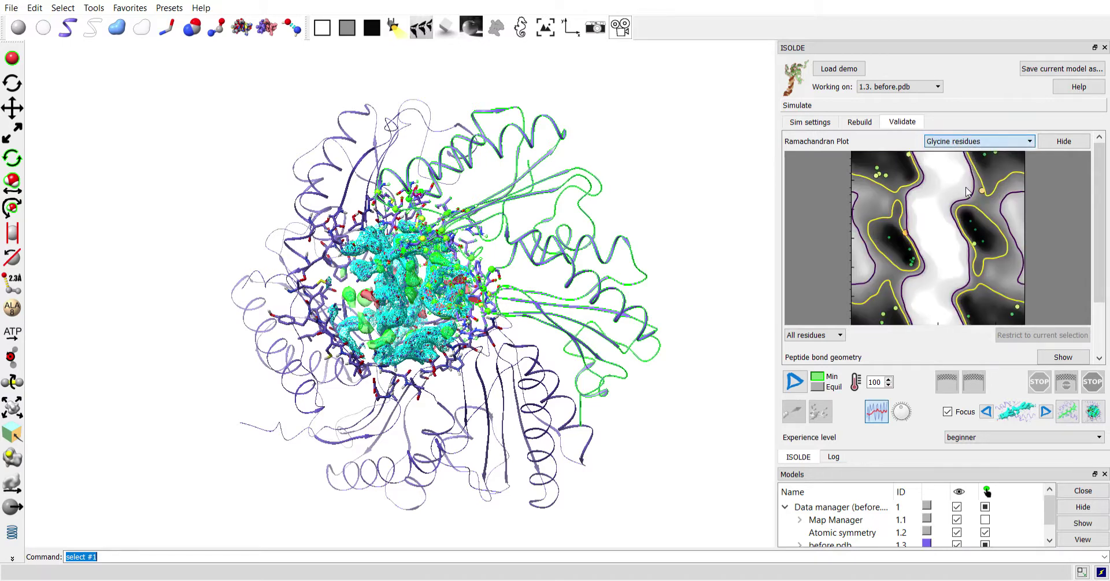
key(Down)
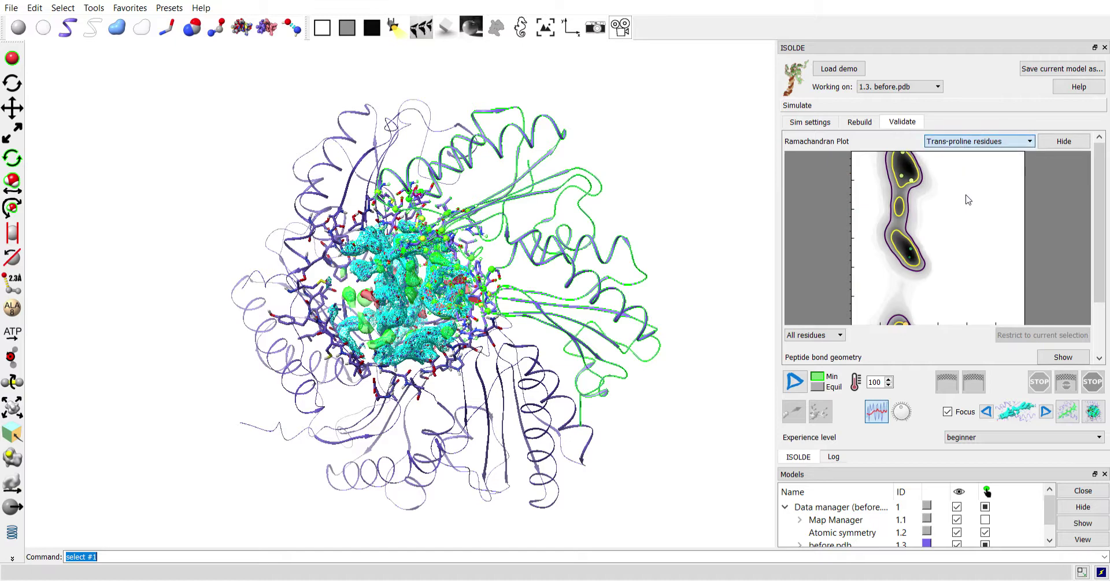
key(Down)
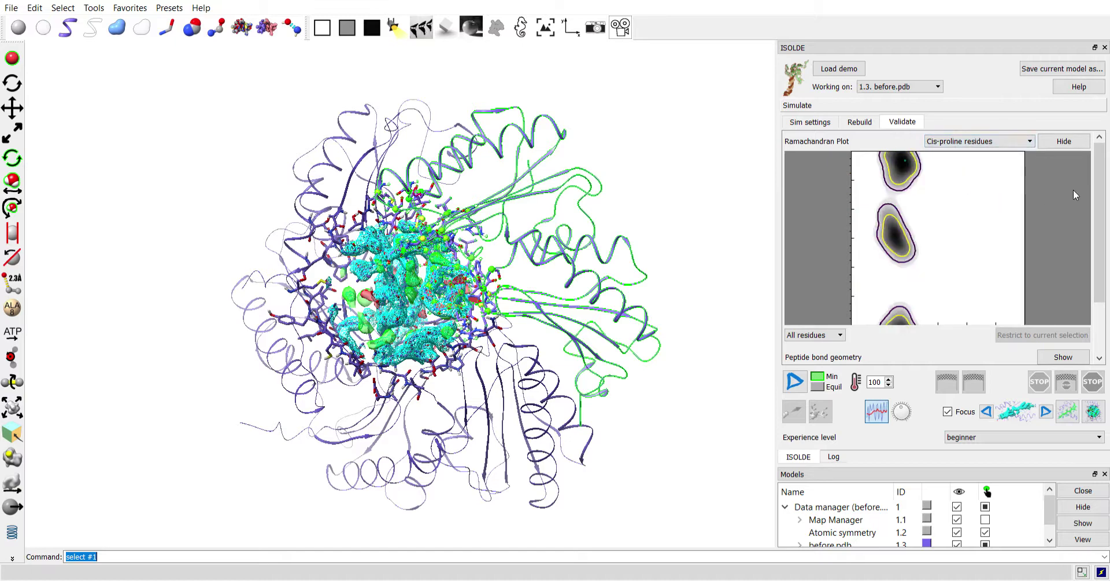
Replace the Ramachandran plot with the peptide bond geometry list and inspect bonds 83-84 GLY-THR and 147-148 PRO-ARG in the model
click(1060, 147)
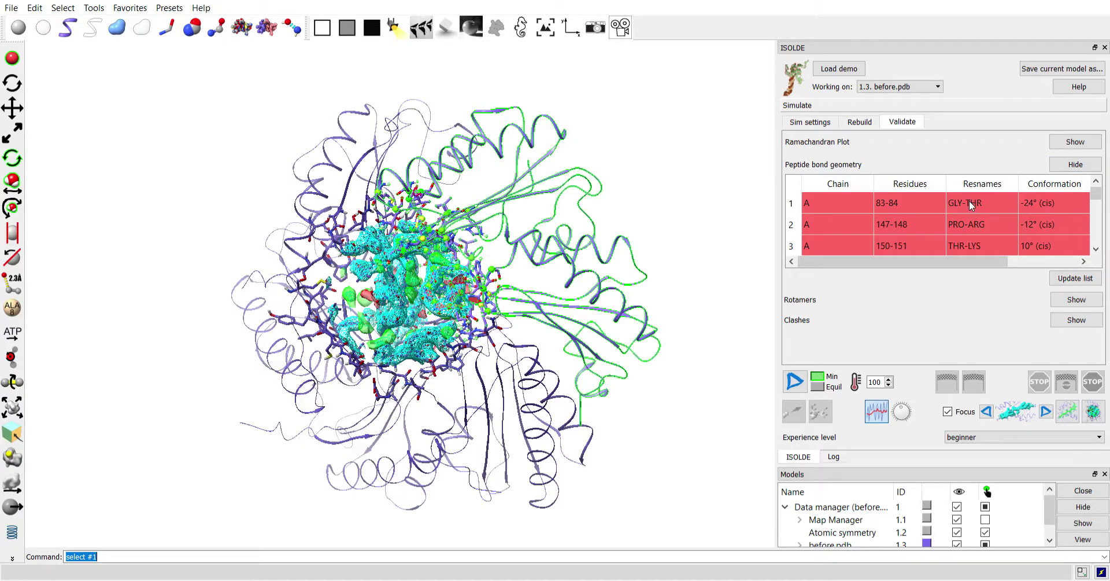
click(972, 205)
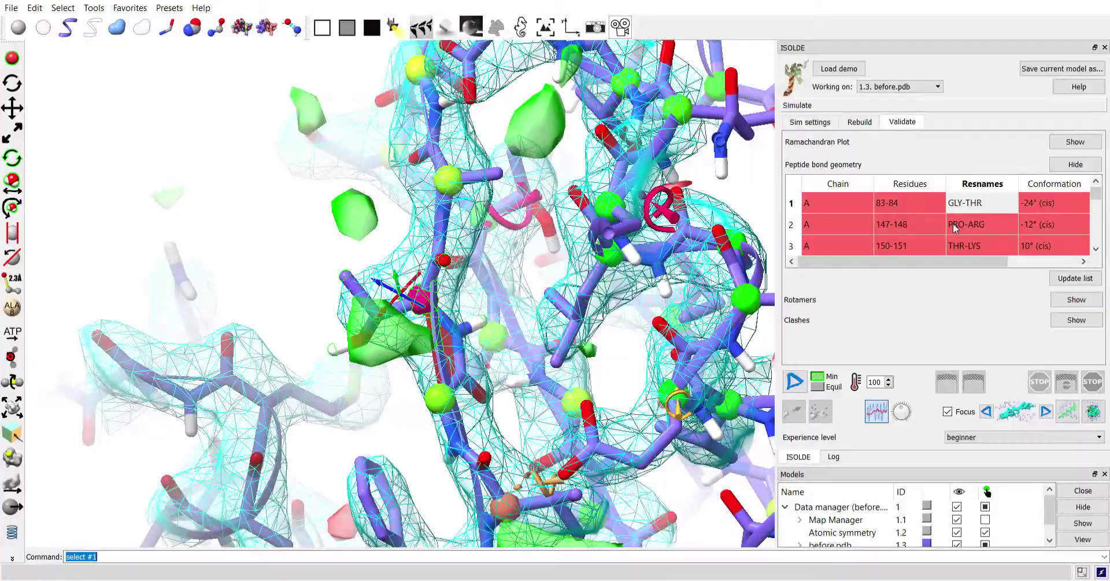
click(955, 224)
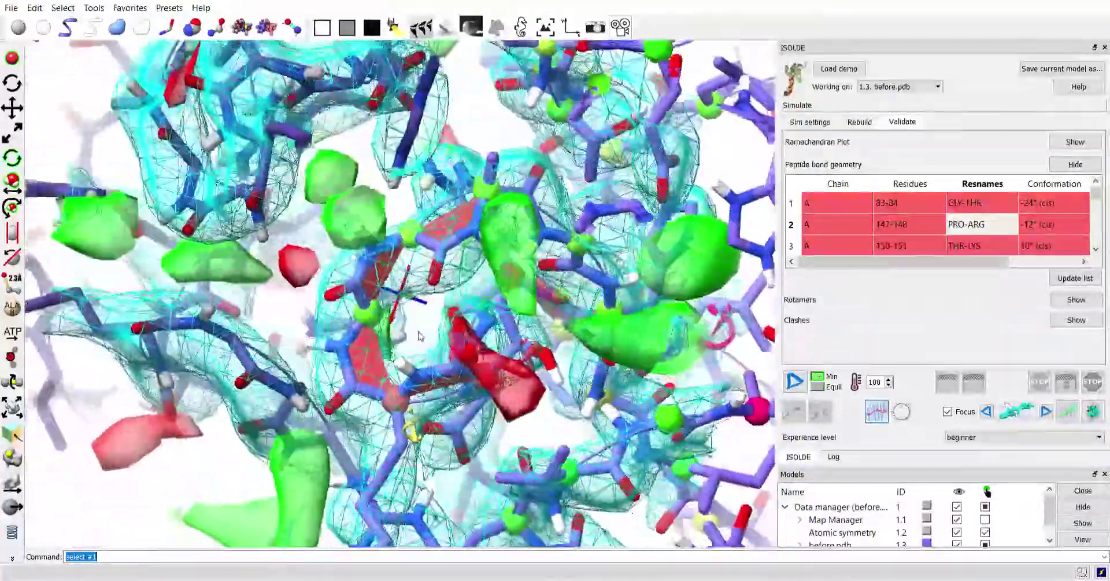
drag(420, 335, 431, 310)
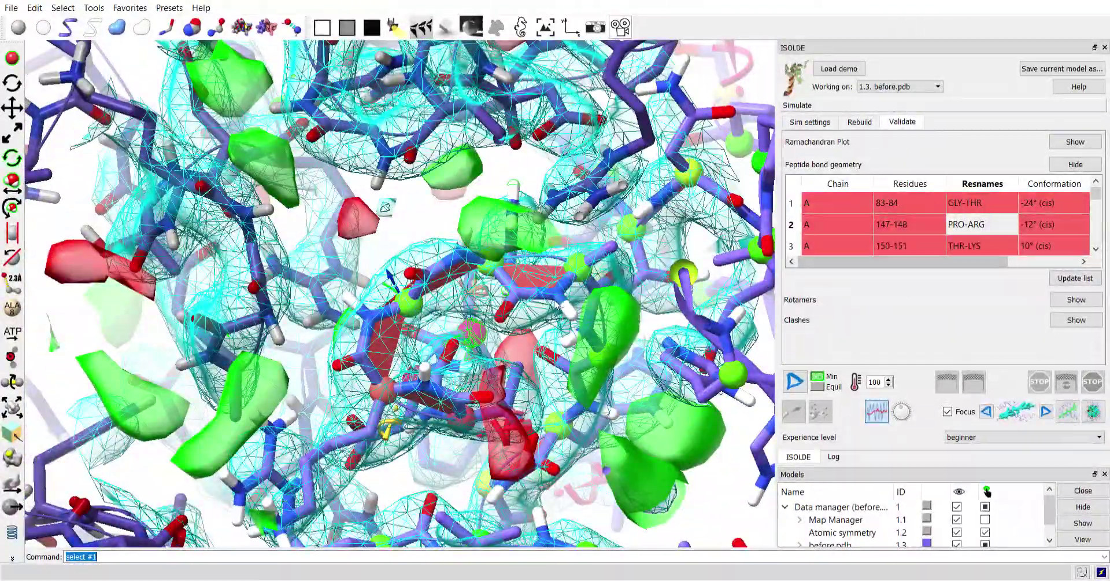
drag(429, 278, 506, 279)
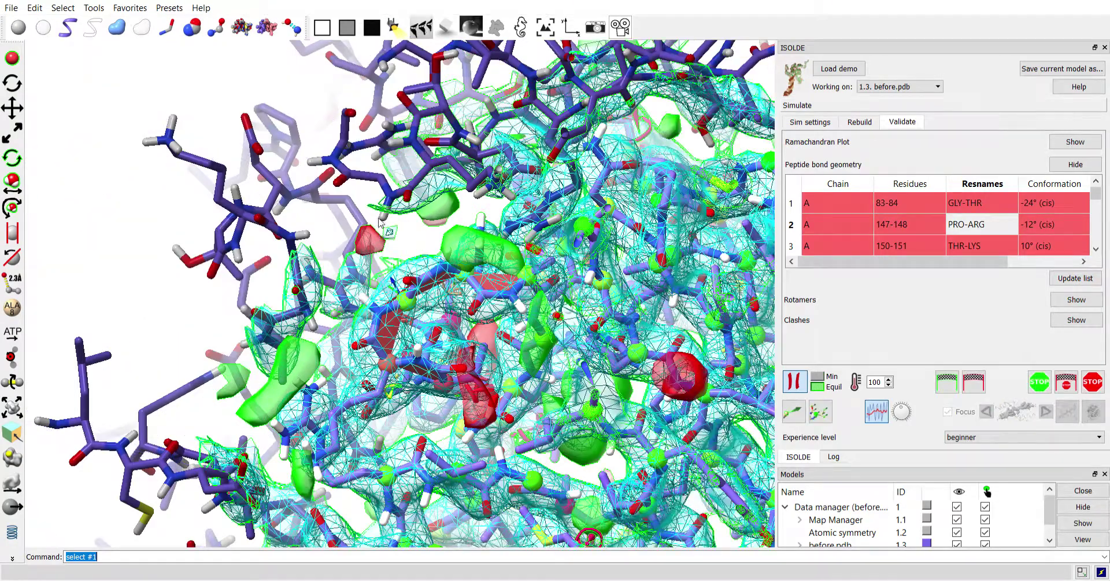
Flip the cis peptide bonds at LYS 151 and GLY 152 of chain A to trans
shift+right_drag(379, 222, 380, 347)
drag(380, 347, 424, 348)
middle_drag(424, 348, 340, 286)
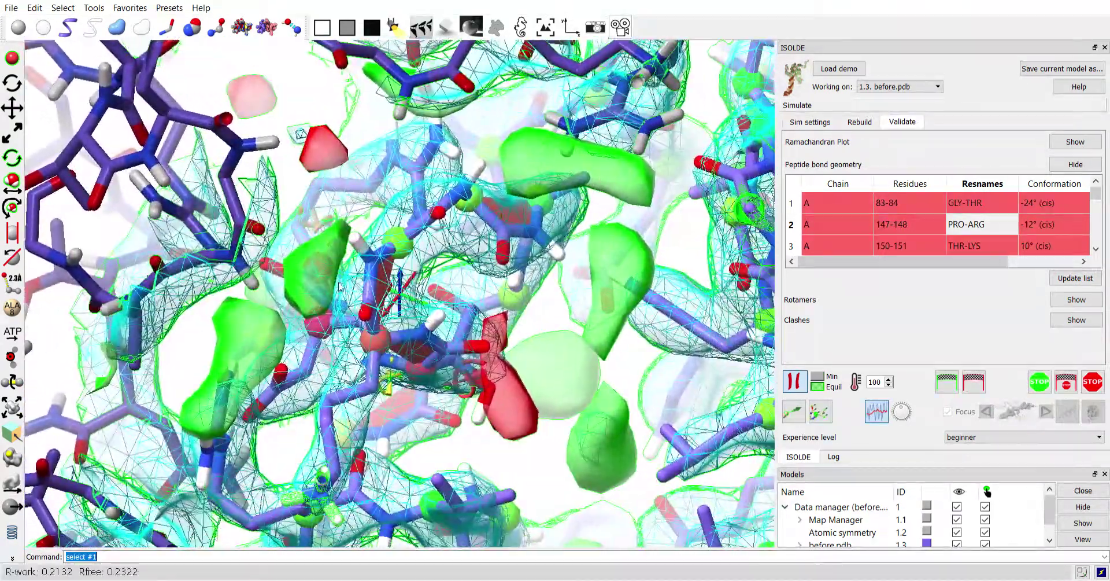
scroll(340, 287, up, 5)
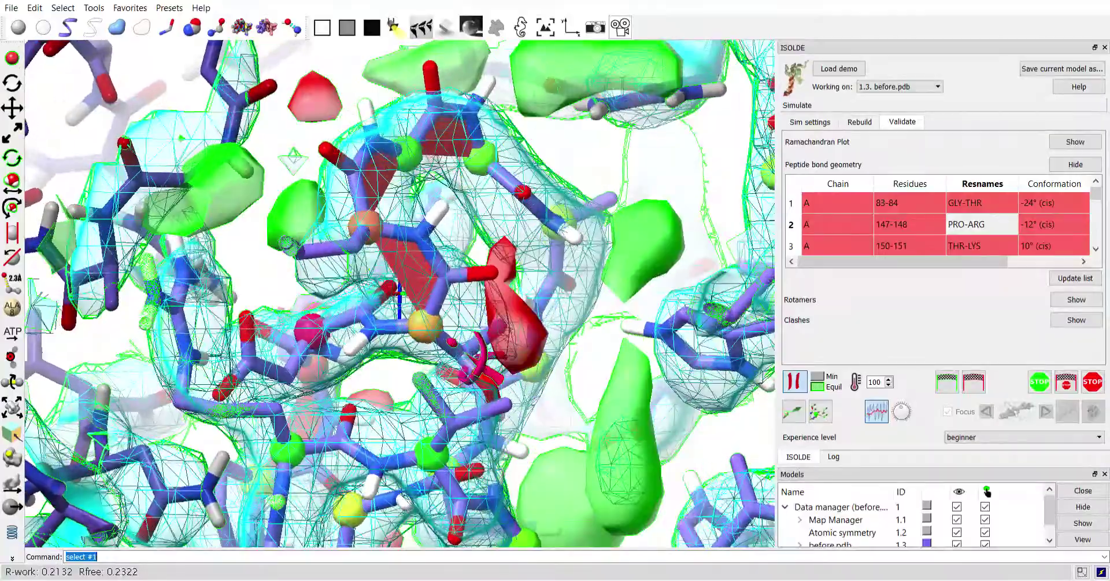
scroll(469, 276, down, 2)
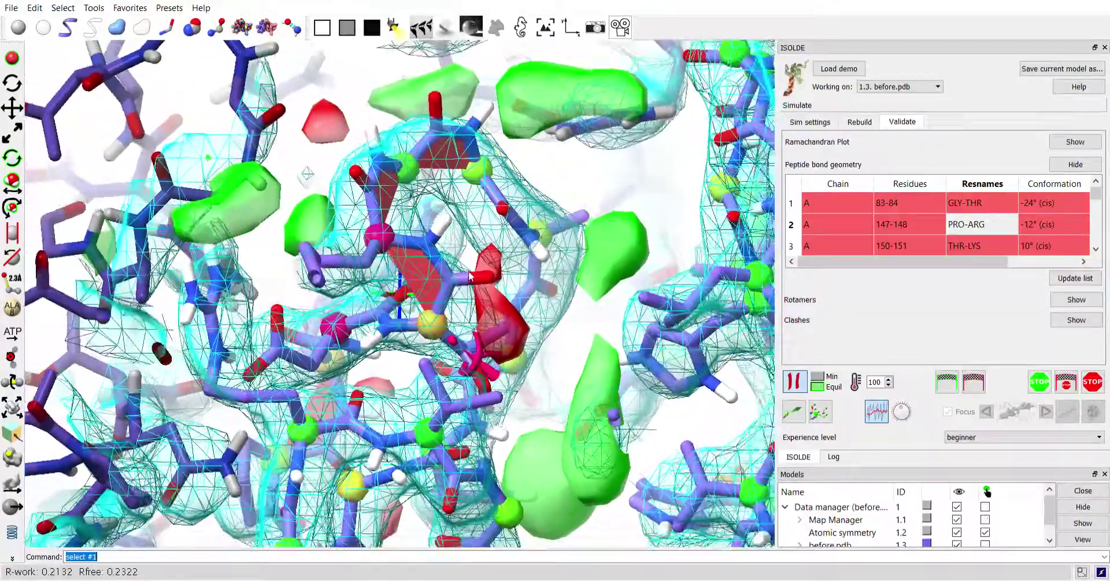
drag(470, 276, 338, 315)
ctrl+click(338, 311)
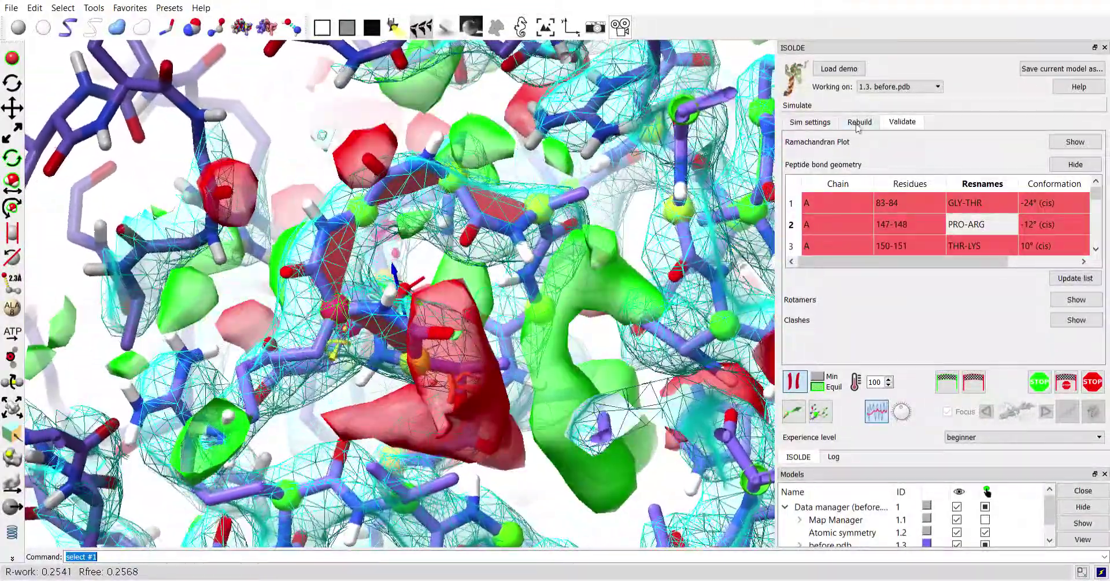
click(858, 122)
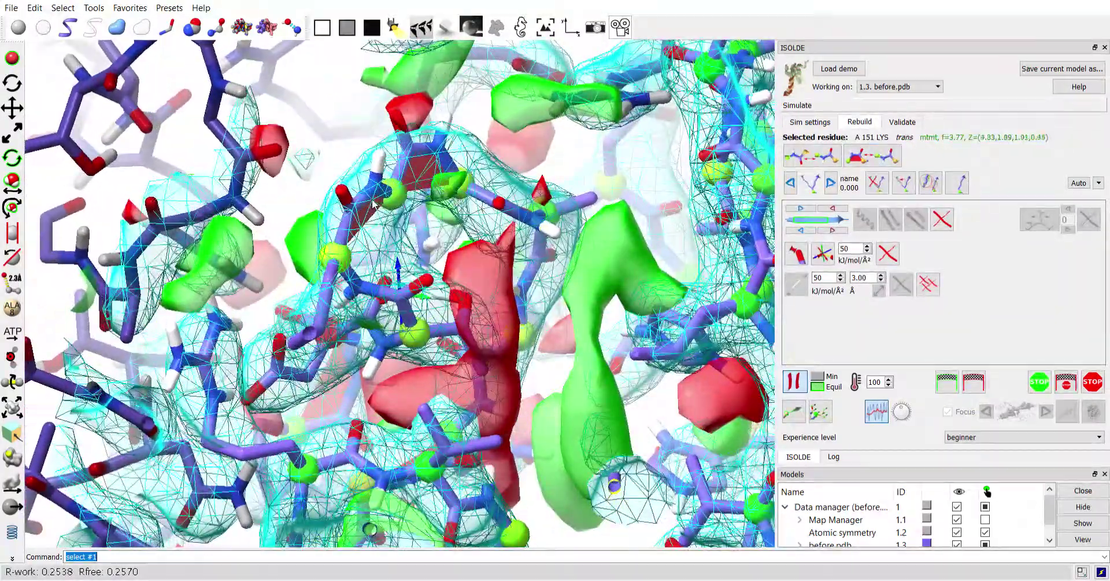
click(878, 155)
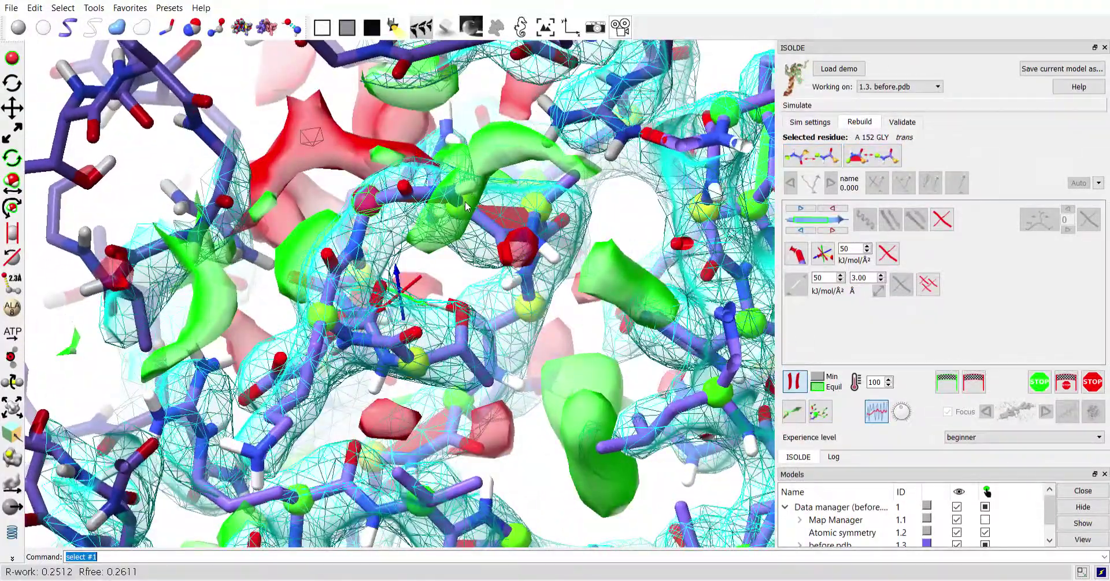
Flip the cis peptide bonds at GLY 153 and ALA 154 of chain A to trans
ctrl+click(465, 205)
click(873, 155)
drag(448, 145, 429, 158)
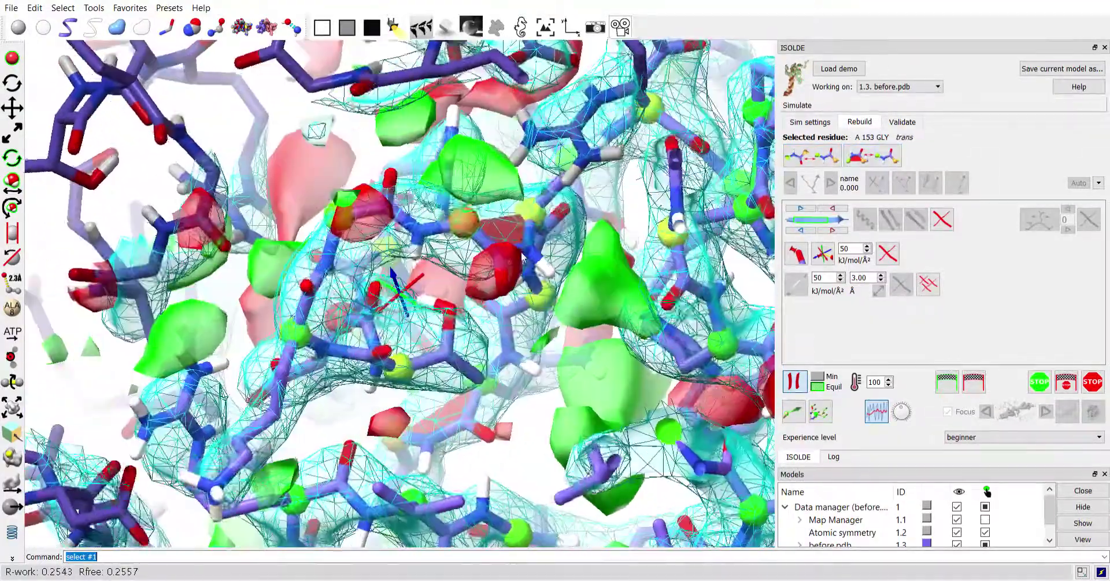
ctrl+click(530, 210)
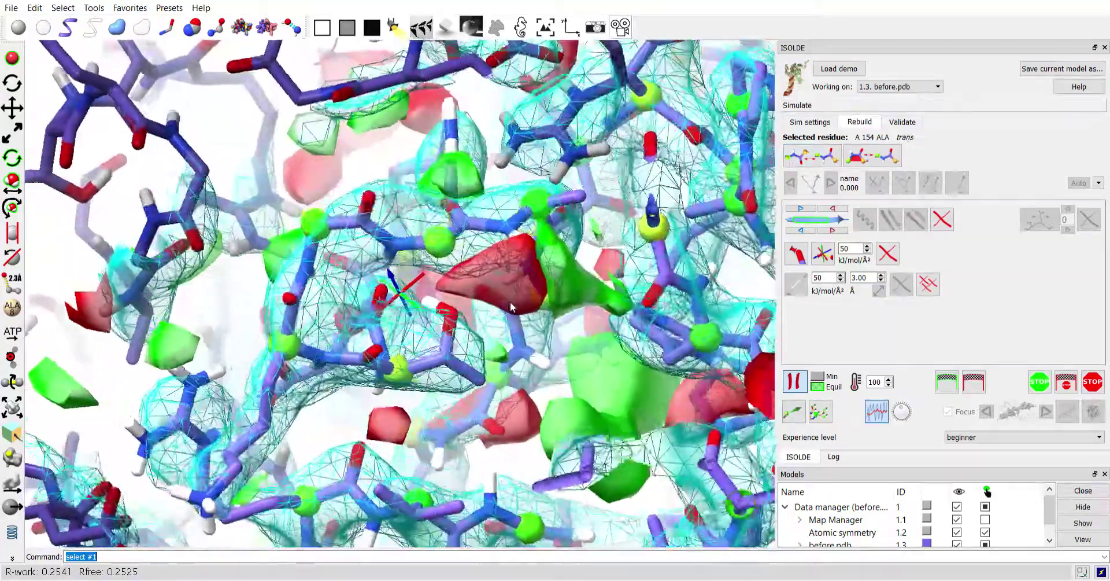
Select GLY 157 of chain A in the loop and flip its cis peptide bond to trans
drag(510, 307, 508, 261)
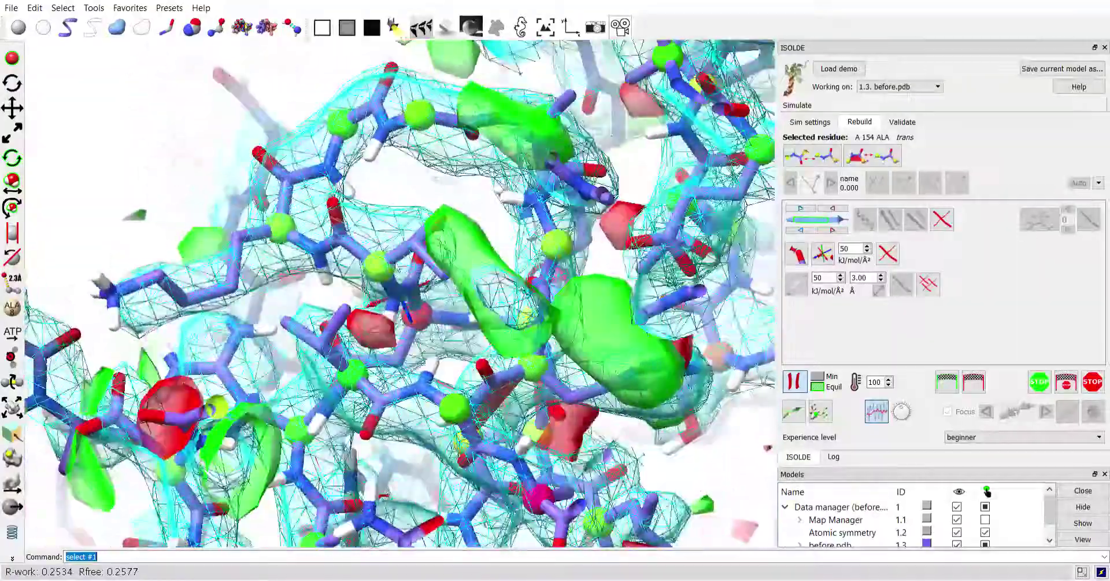
drag(508, 260, 492, 297)
drag(427, 286, 430, 305)
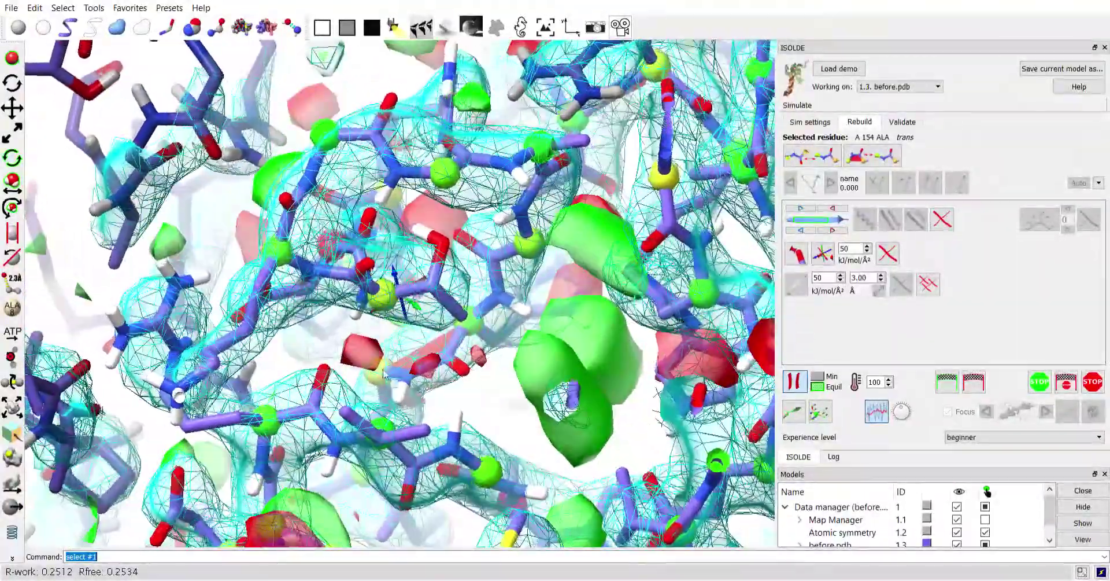
ctrl+click(383, 373)
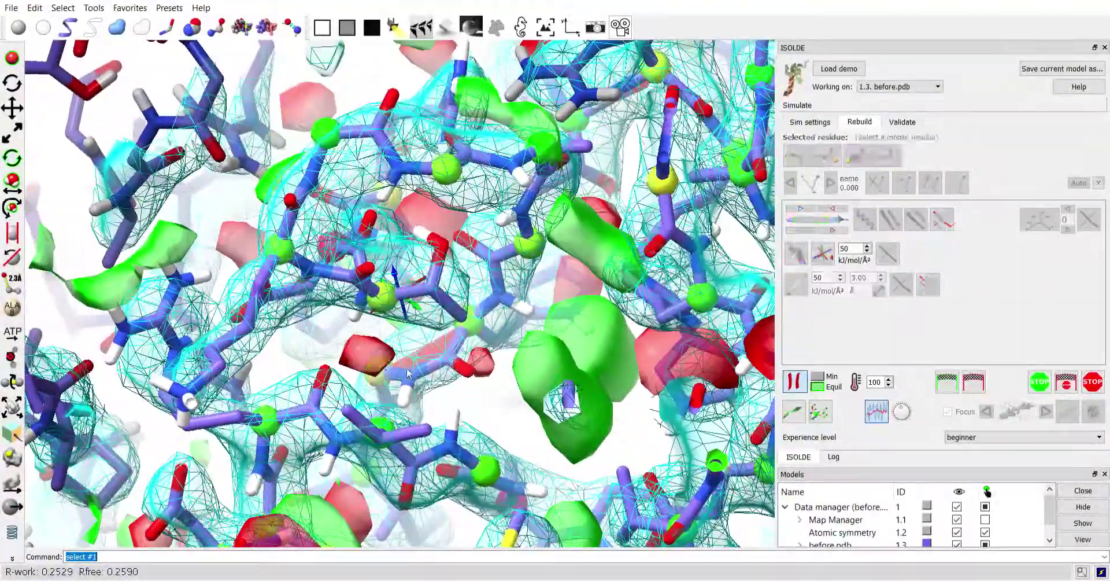
ctrl+click(383, 373)
click(867, 152)
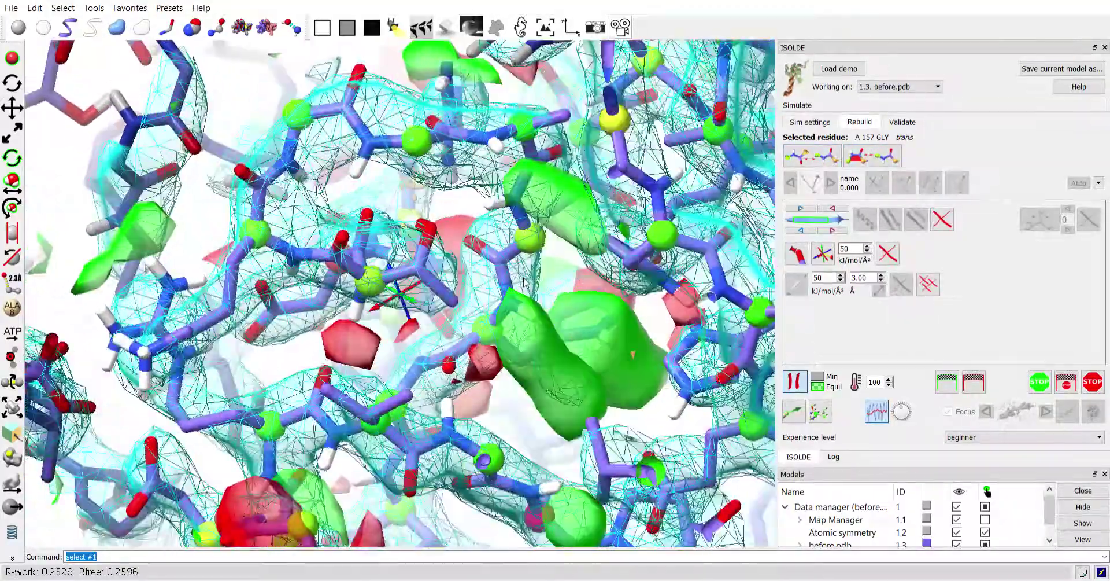
Go to peptide bond 83-84 GLY-THR from the refreshed geometry list and flip THR 84 from cis to trans
click(902, 123)
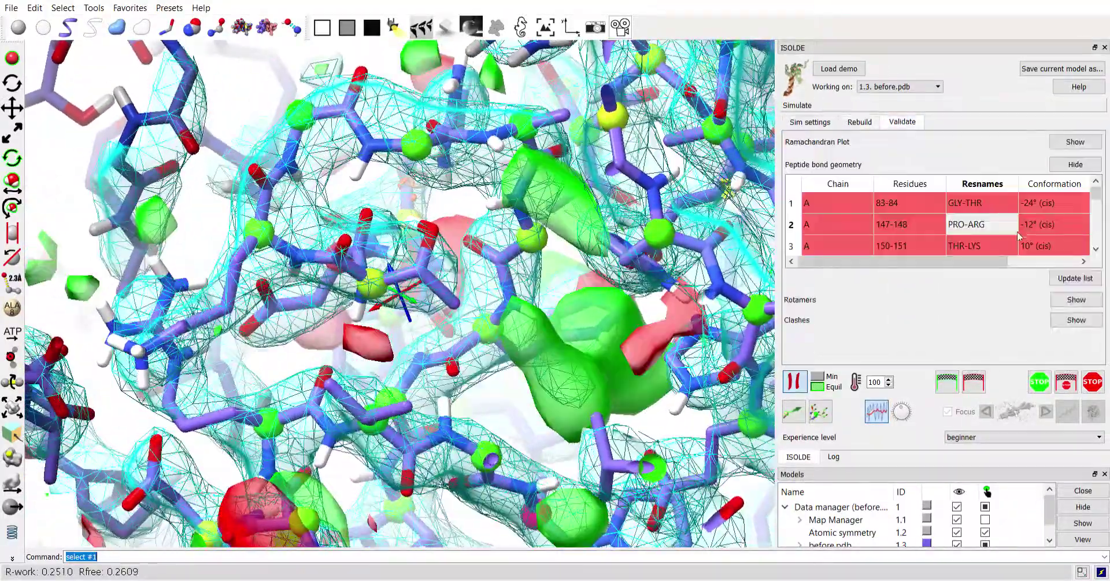
click(904, 211)
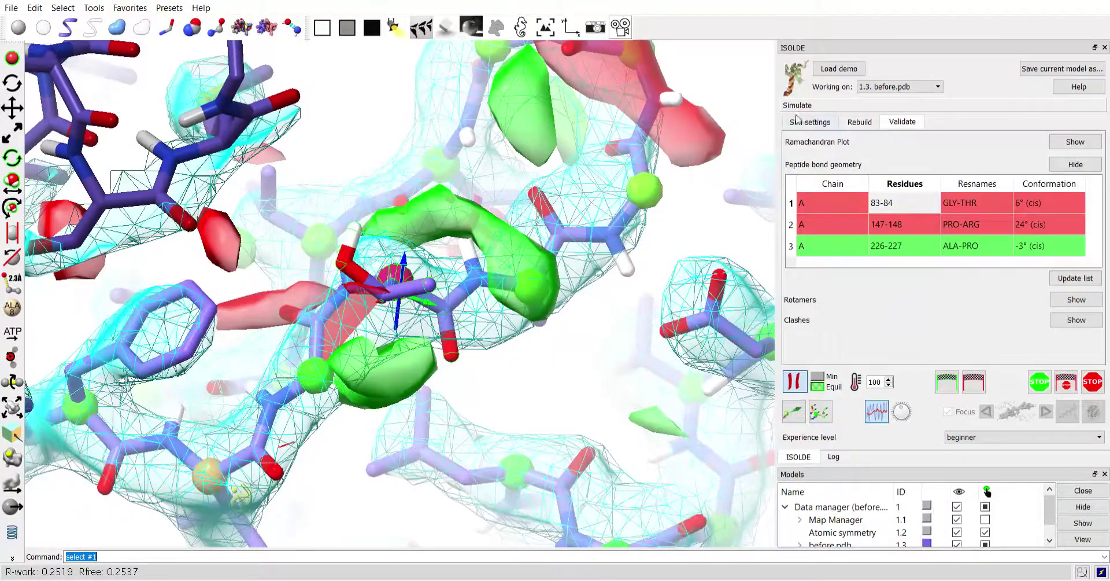
click(860, 122)
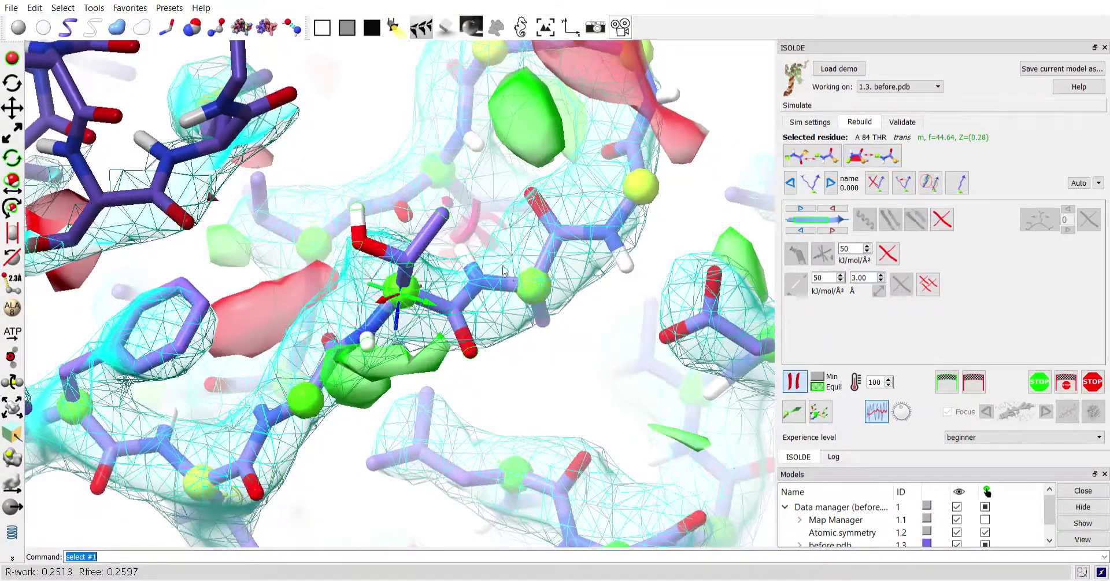
Select ASP 88 of chain A and flip its peptide bond
middle_drag(536, 235, 463, 365)
drag(461, 364, 495, 312)
ctrl+click(430, 188)
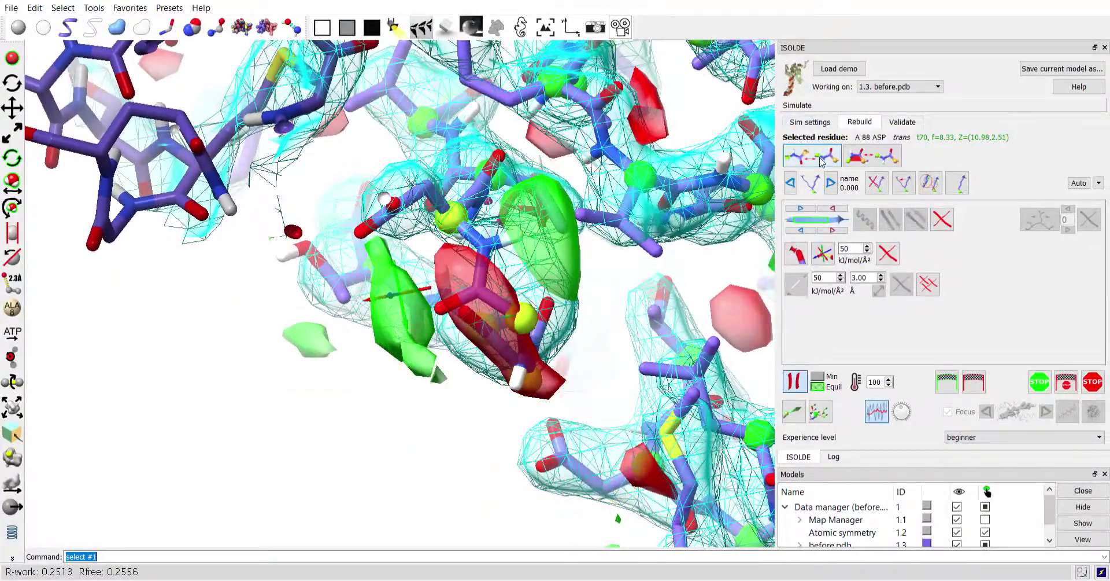
click(821, 154)
Preview the rotamers of THR 89 in chain A and apply rotamer m
drag(619, 139, 464, 244)
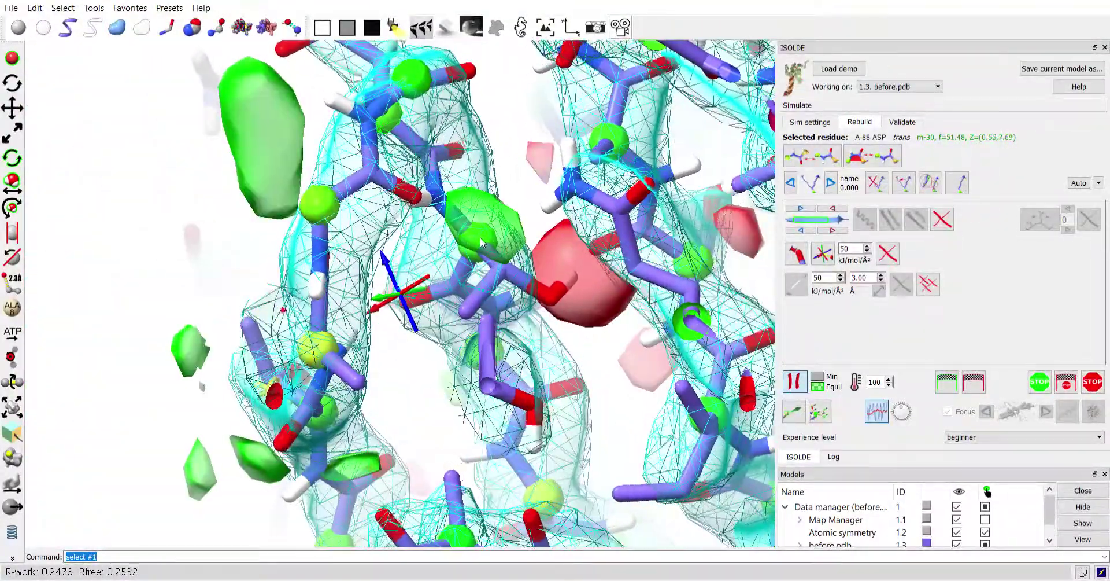
click(831, 184)
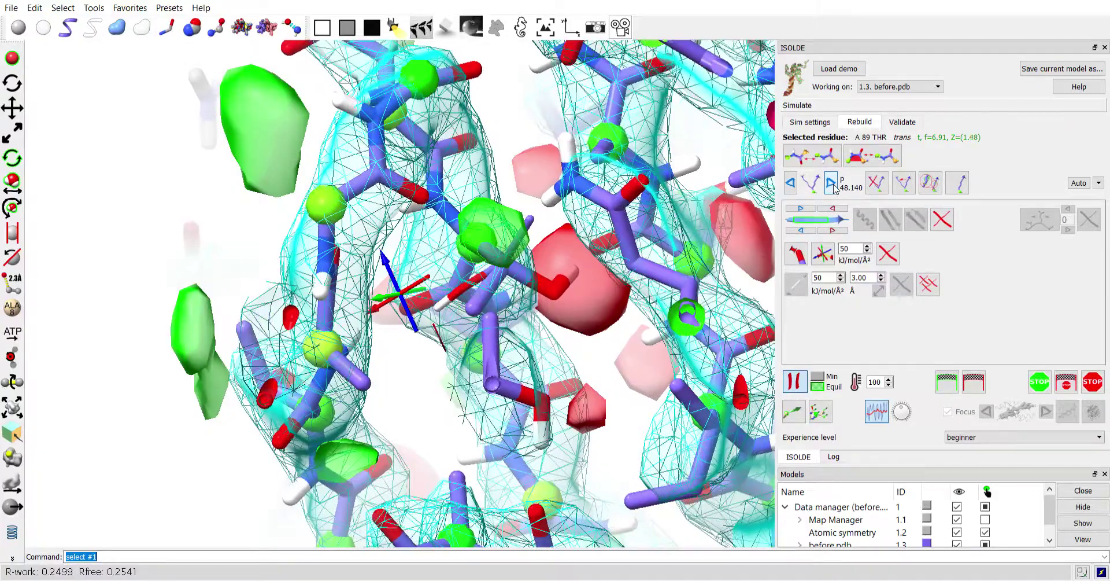
click(930, 183)
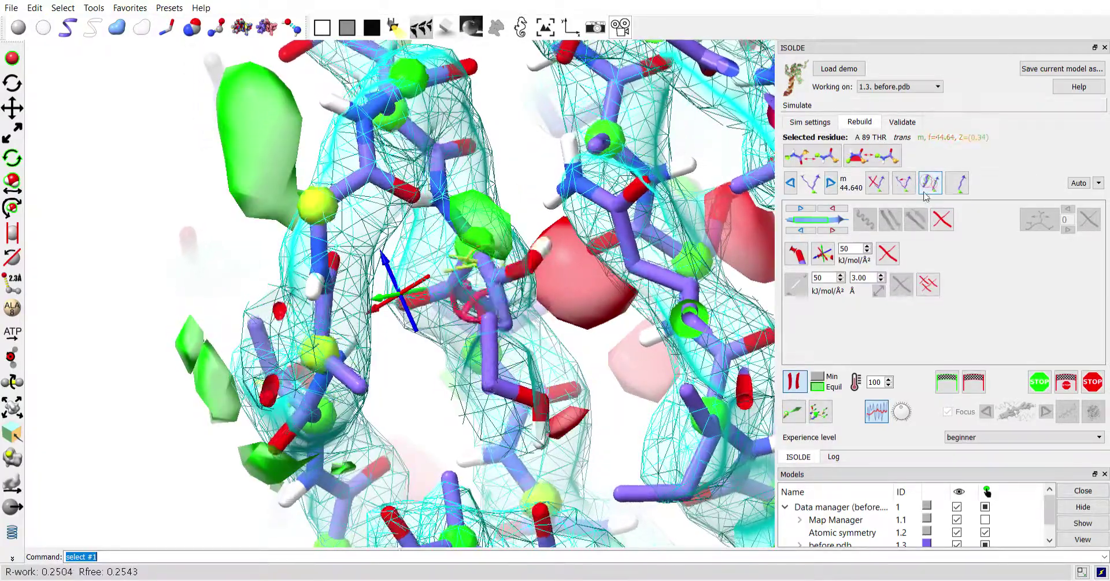
Select THR 84 of chain A and apply rotamer p to its side chain
scroll(494, 324, down, 2)
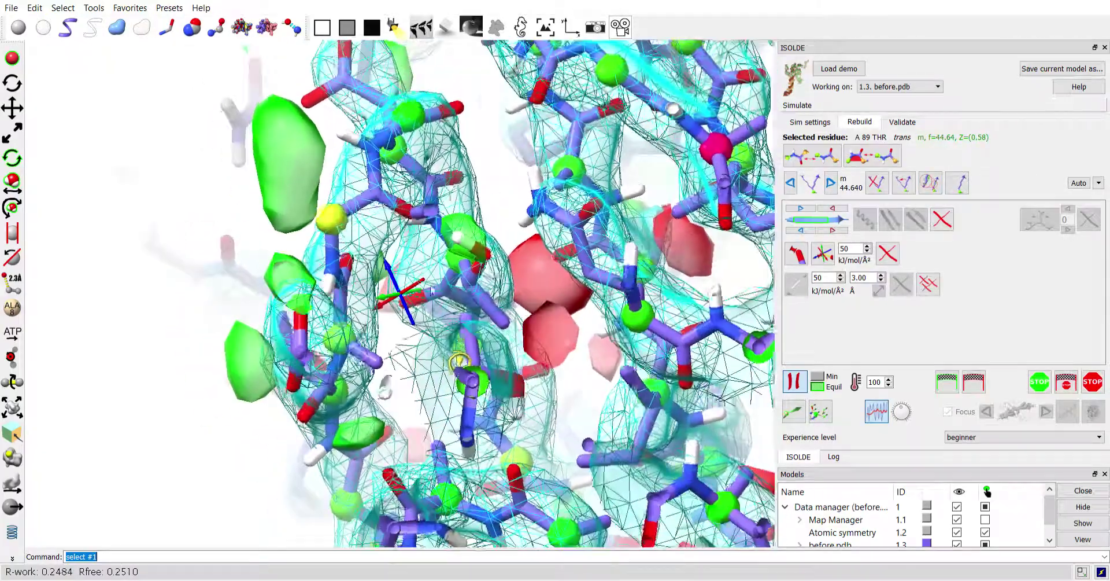
drag(439, 313, 532, 370)
ctrl+click(415, 298)
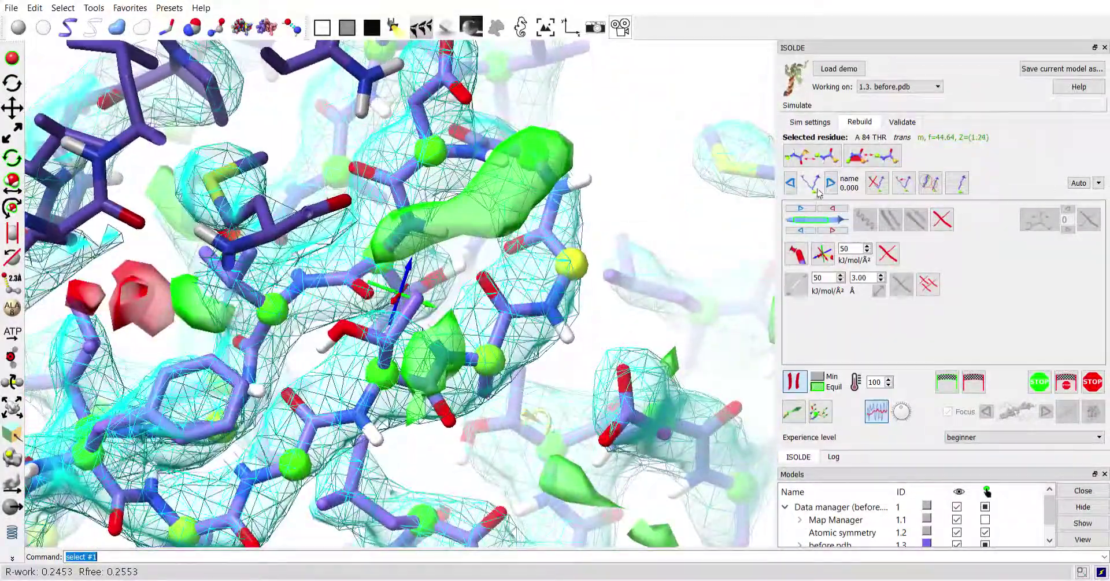
click(830, 183)
click(929, 183)
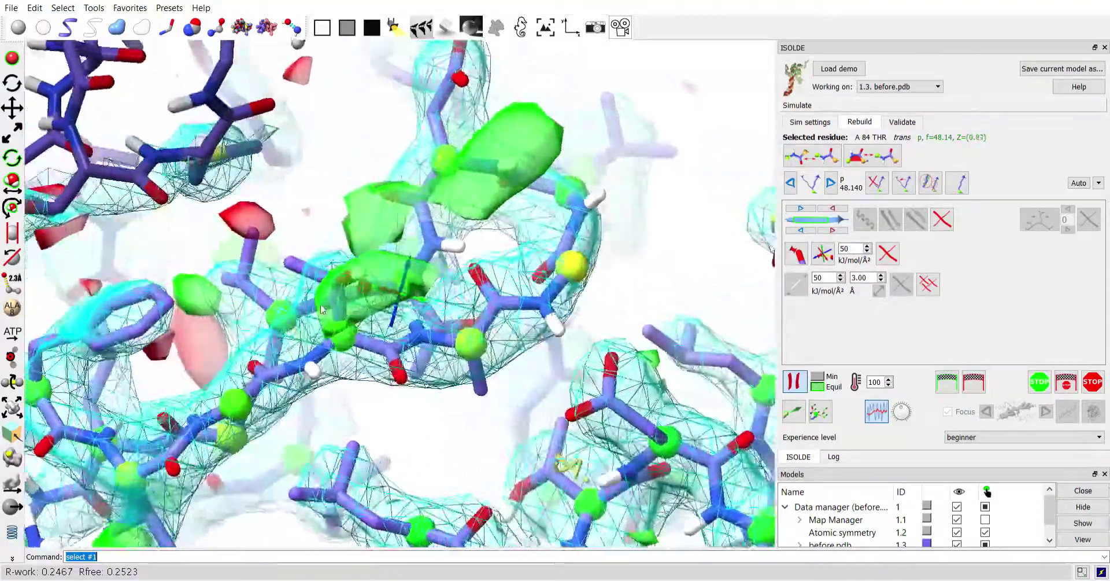
Select VAL 90 of chain A and apply rotamer p to its side chain
drag(322, 310, 267, 314)
ctrl+click(281, 294)
ctrl+click(281, 289)
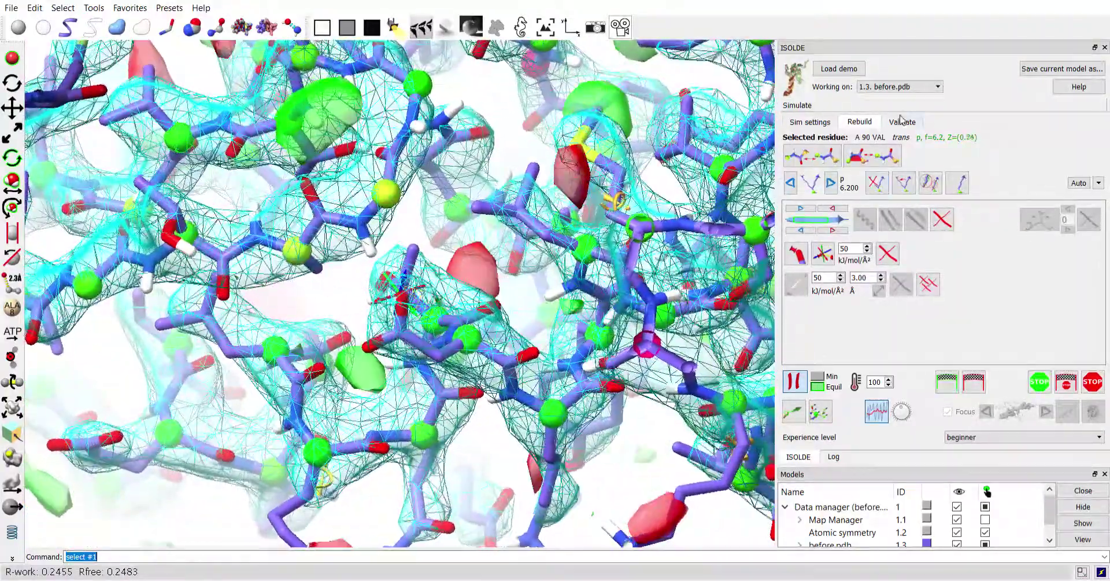
Refresh the peptide bond geometry list and flip the cis bond at 147-148 PRO-ARG to trans
click(903, 122)
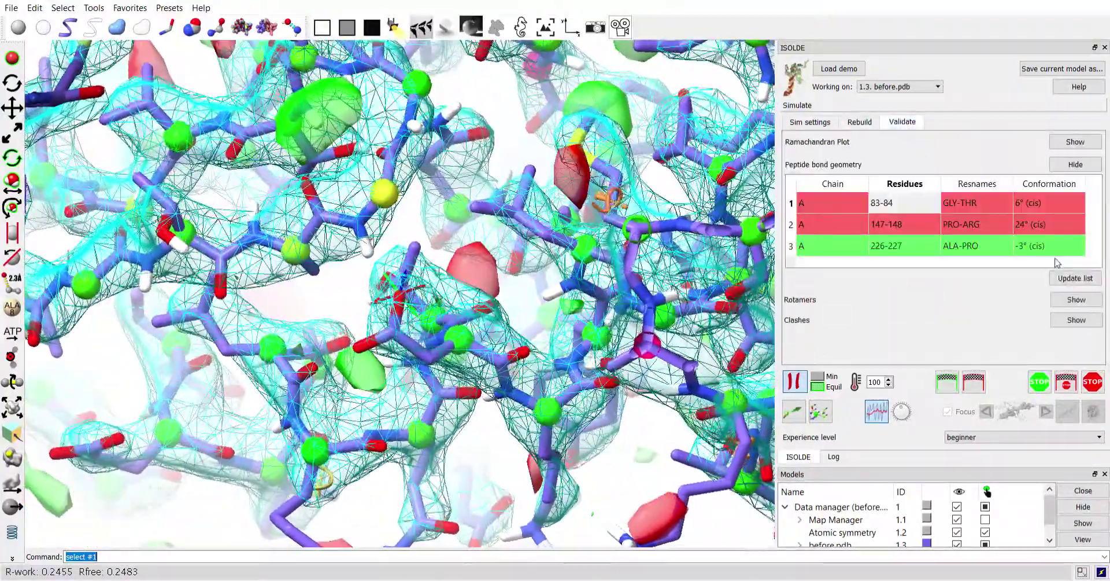
click(1066, 278)
click(896, 205)
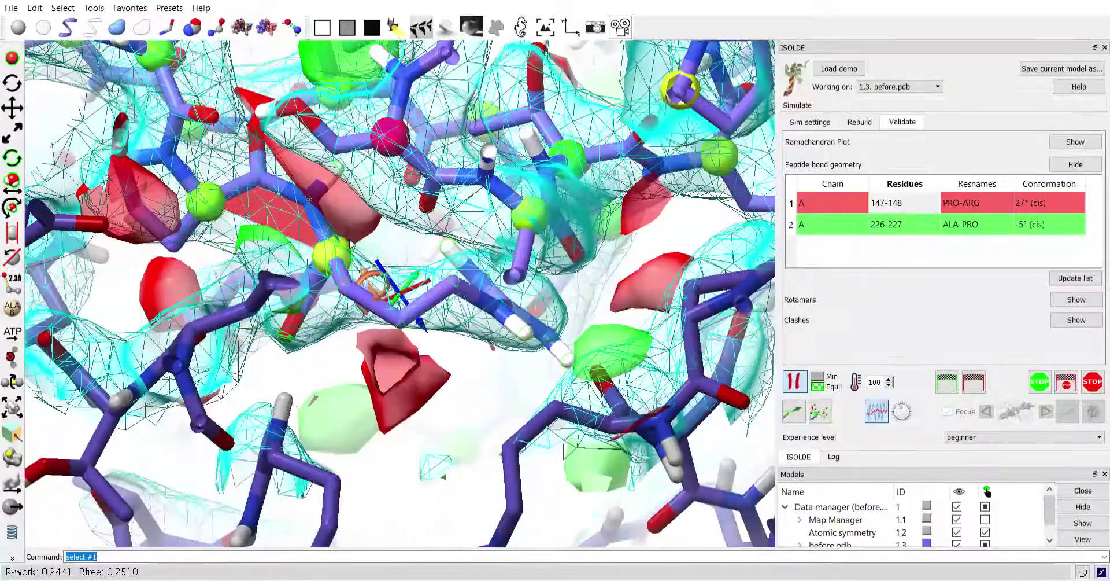
click(861, 122)
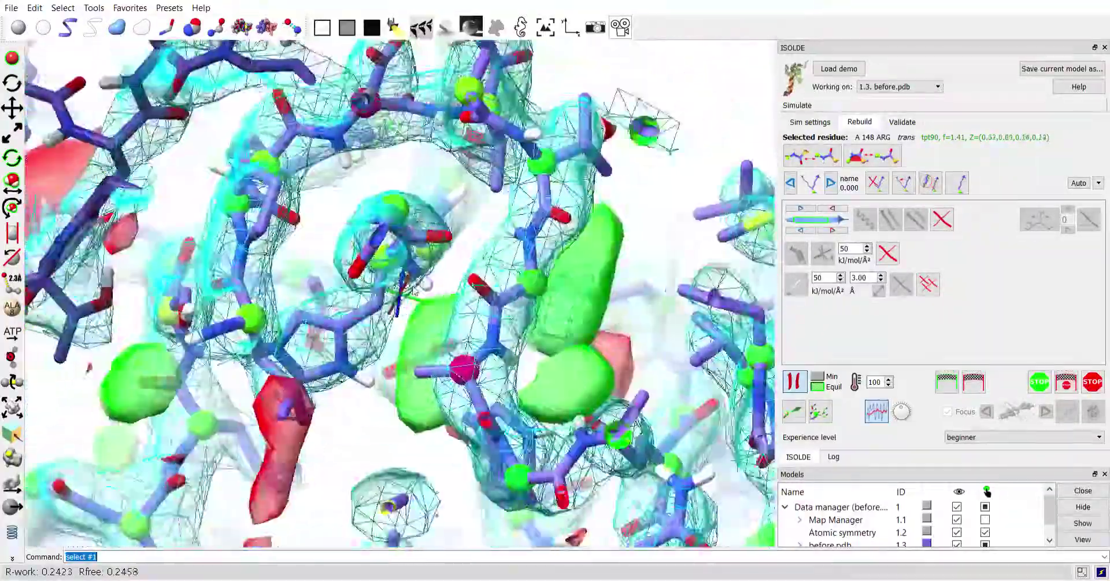
Refresh the peptide bond geometry list to check for remaining cis bonds and collapse it
mouse_move(399, 295)
mouse_down()
mouse_move(463, 306)
mouse_move(451, 260)
mouse_move(480, 266)
mouse_up()
drag(446, 198, 481, 276)
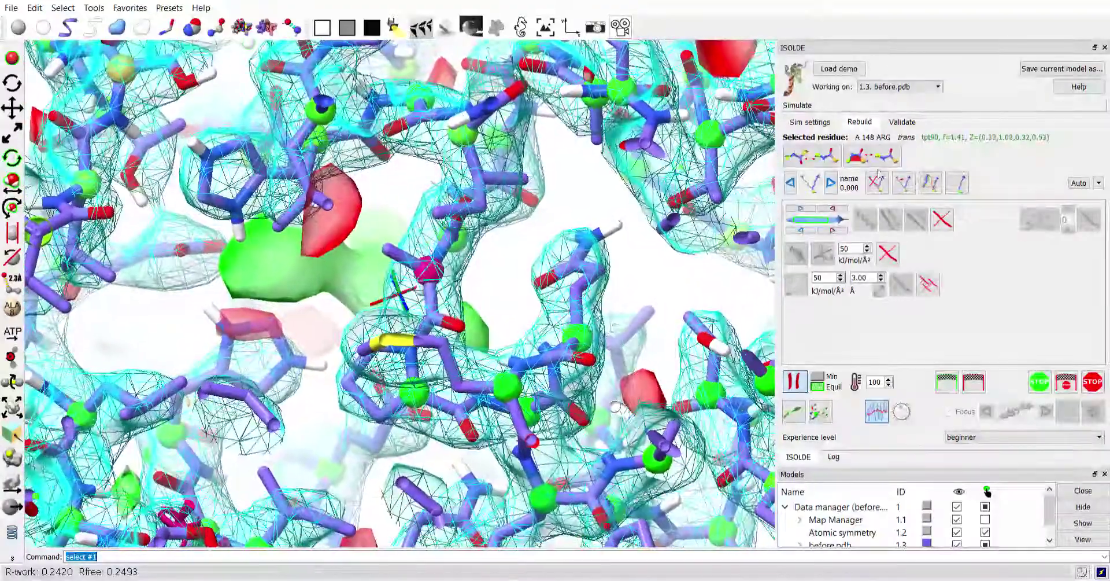
click(902, 121)
click(1059, 277)
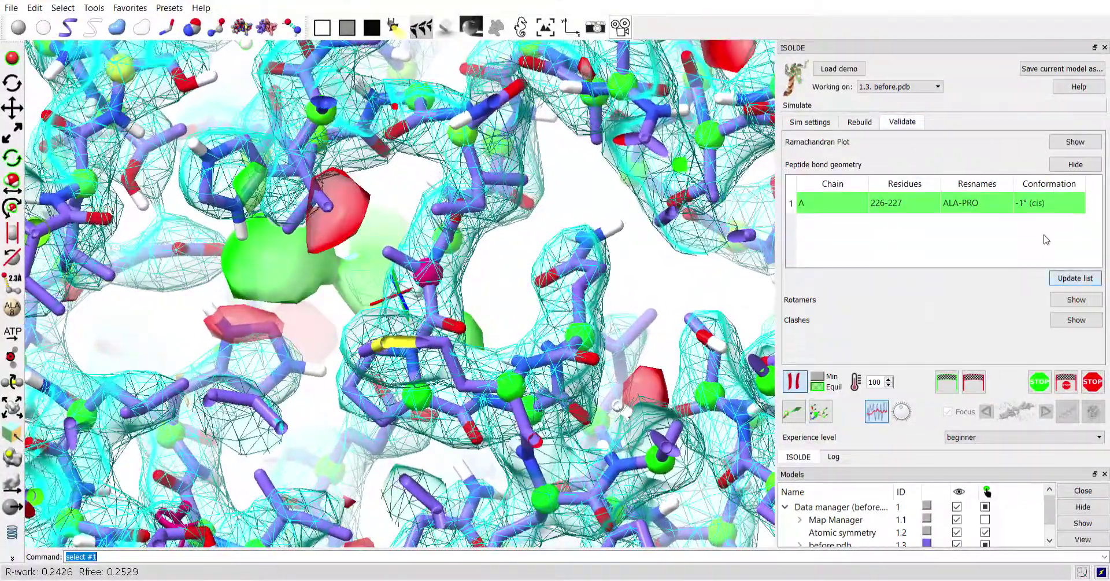
click(1076, 166)
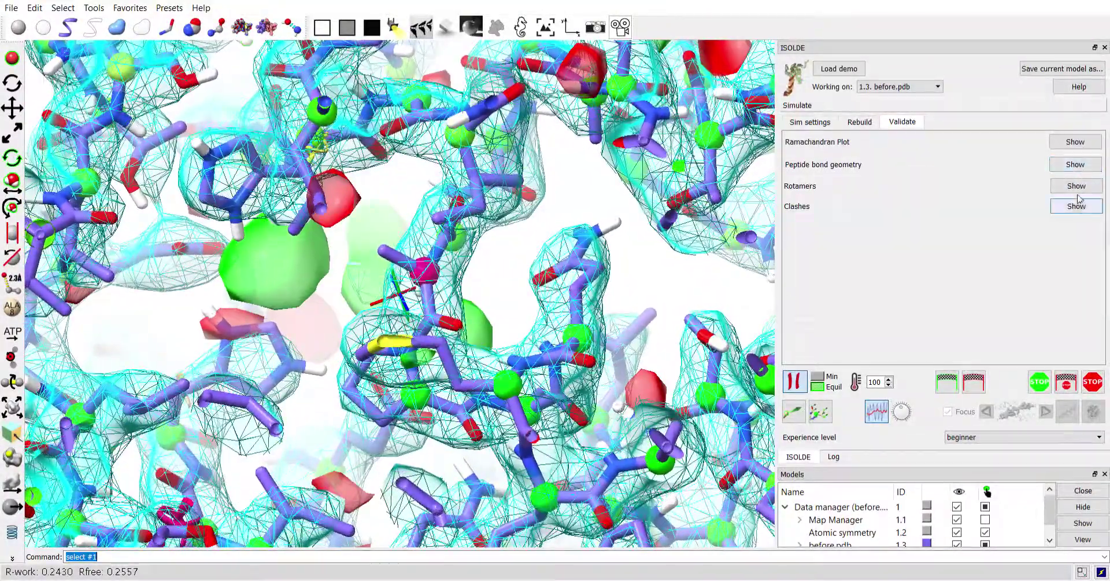
Open the rotamer validation list, select ILE 267 of chain A and apply rotamer pt to its side chain
click(1076, 186)
click(885, 226)
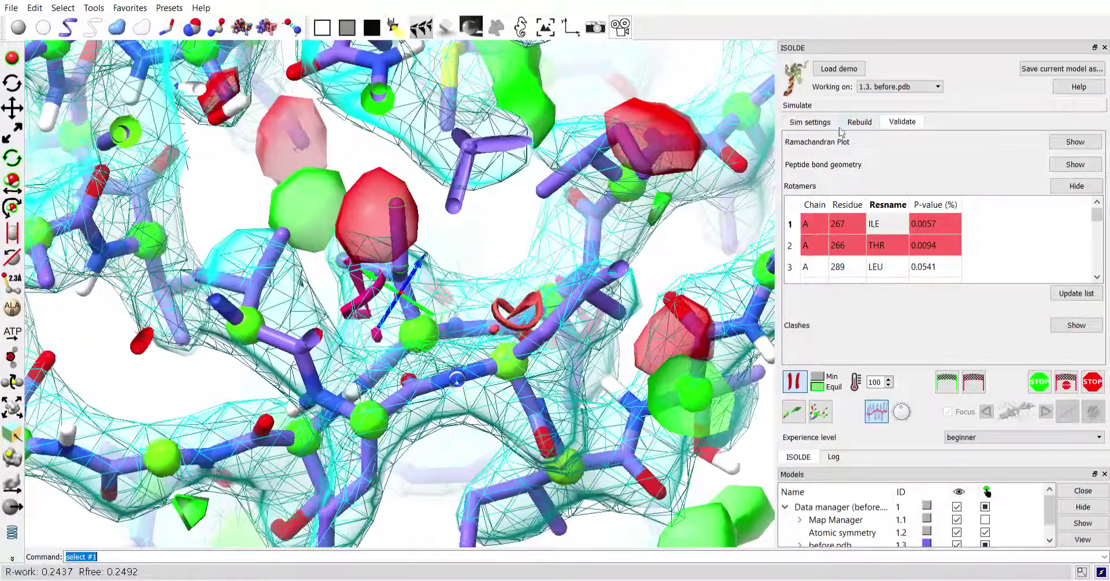
click(858, 122)
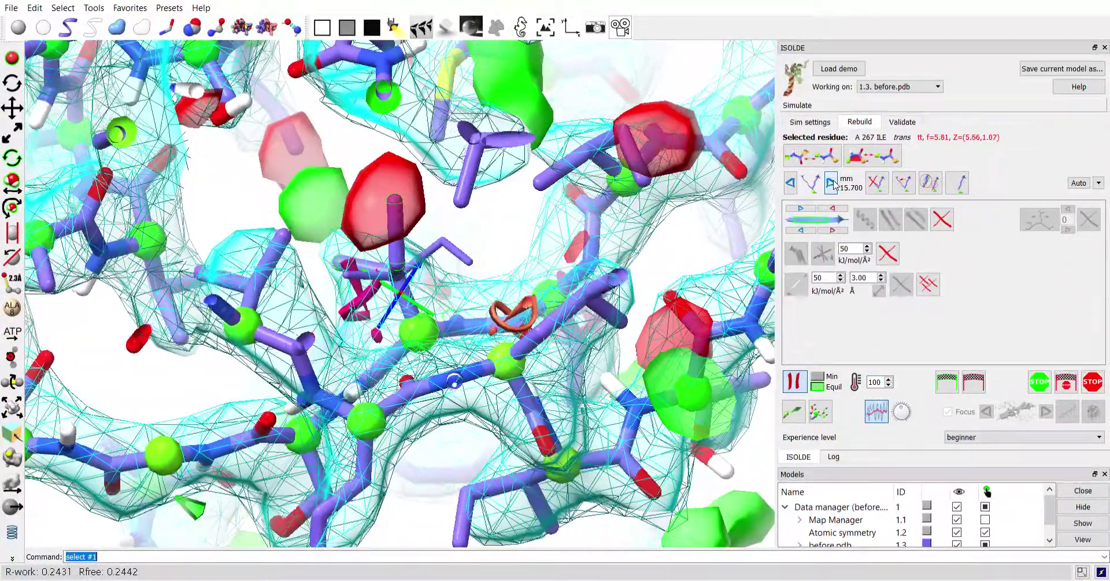
click(932, 185)
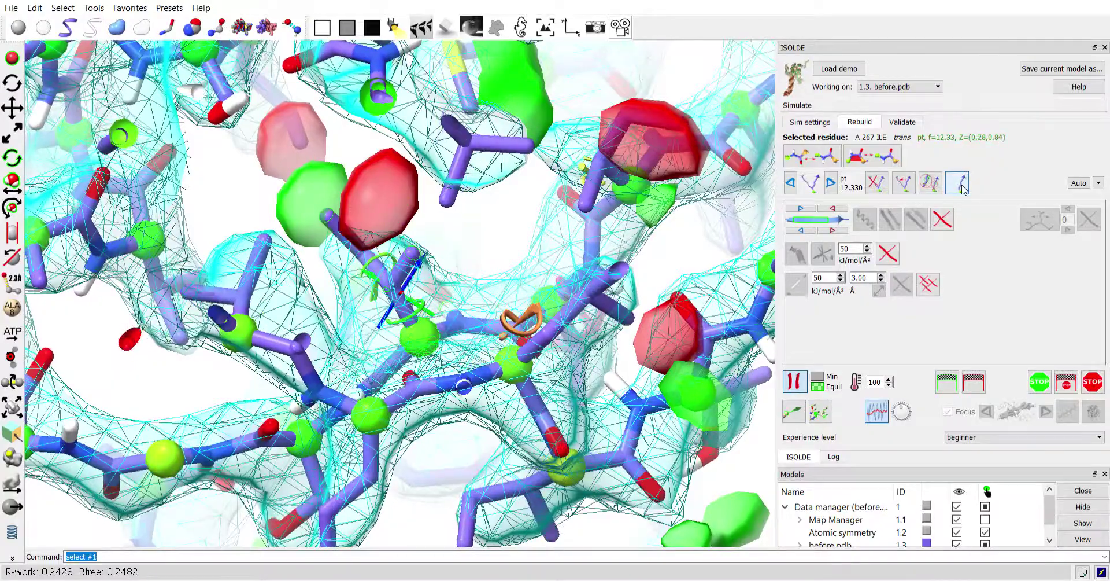
Refresh the rotamer list, select LEU 289 of chain A and bring its side chain to rotamer mt
click(905, 123)
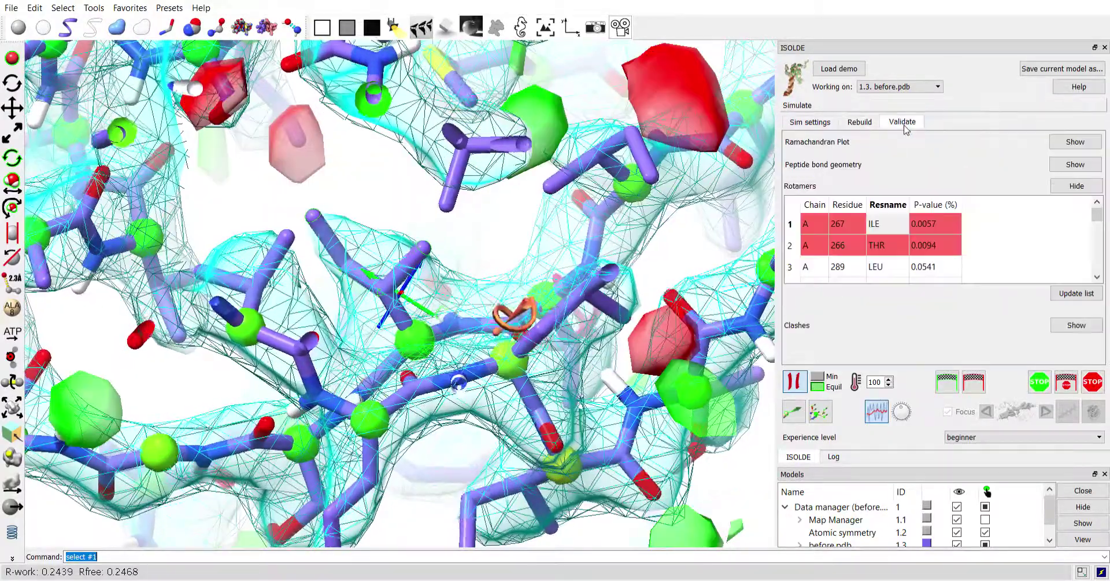
click(1073, 294)
click(875, 233)
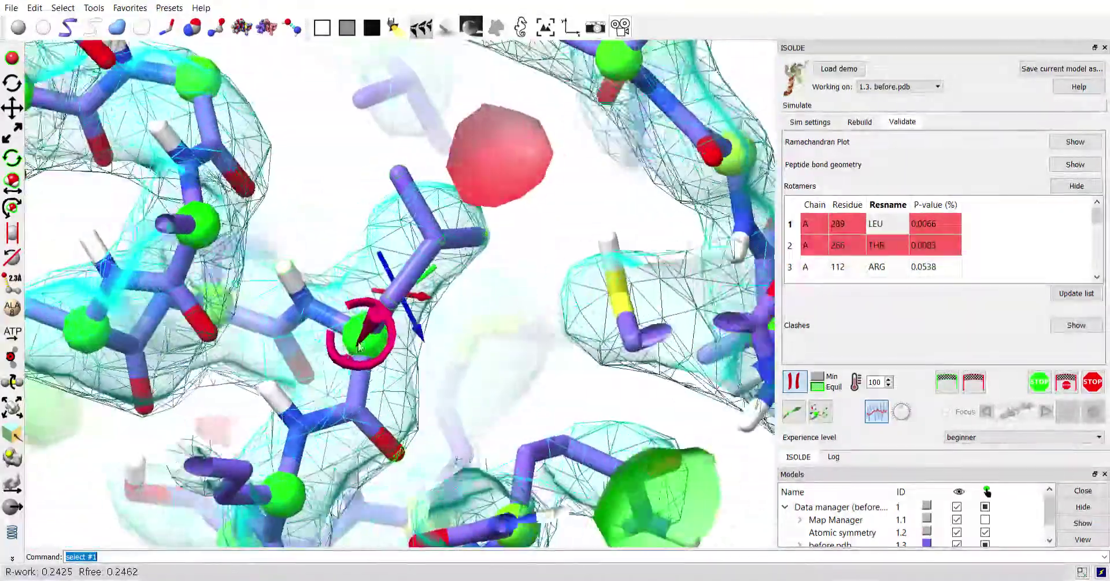
drag(358, 347, 430, 370)
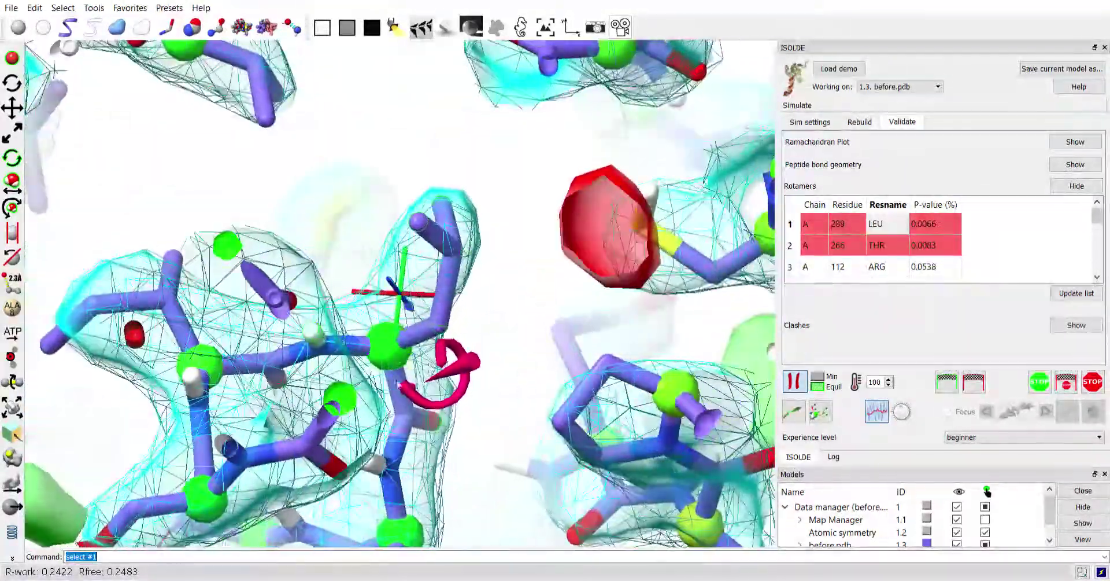
click(860, 122)
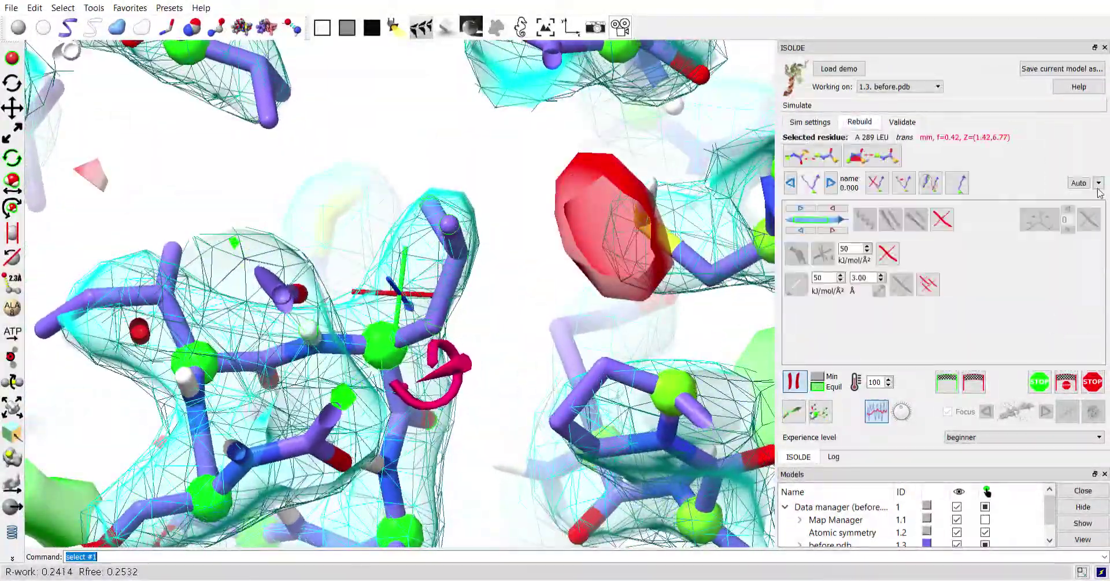
click(794, 381)
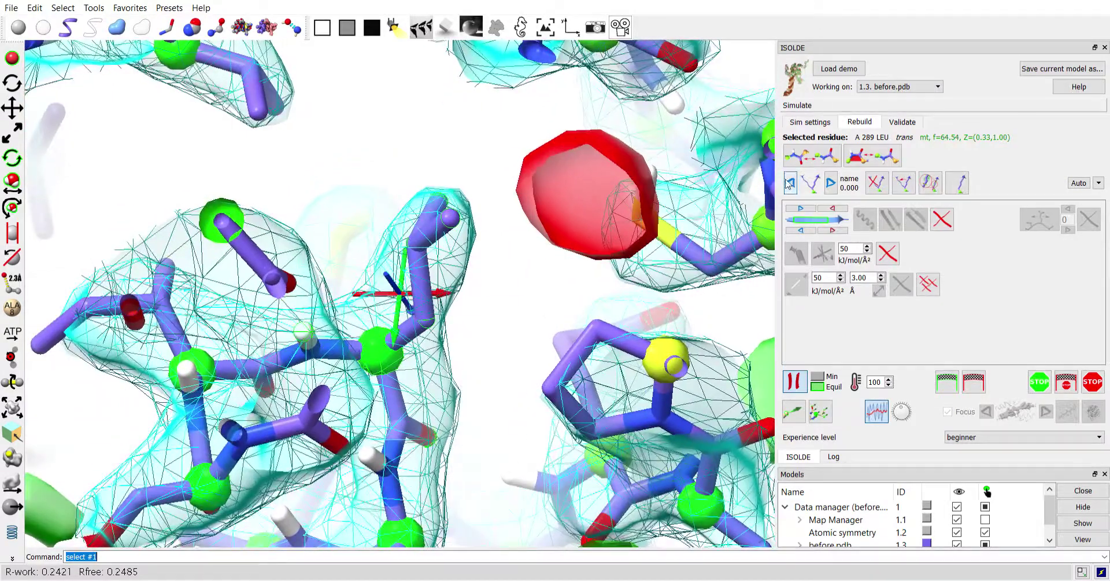
Refresh the rotamer list, select LYS 179 of chain A and restrain its side chain to rotamer mttt
click(905, 124)
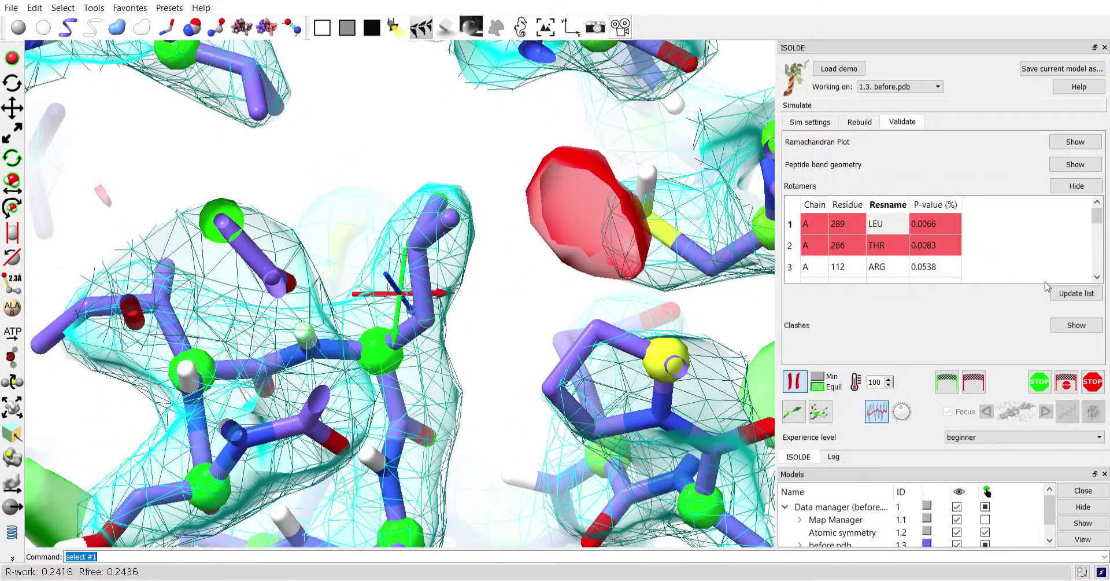
click(1069, 294)
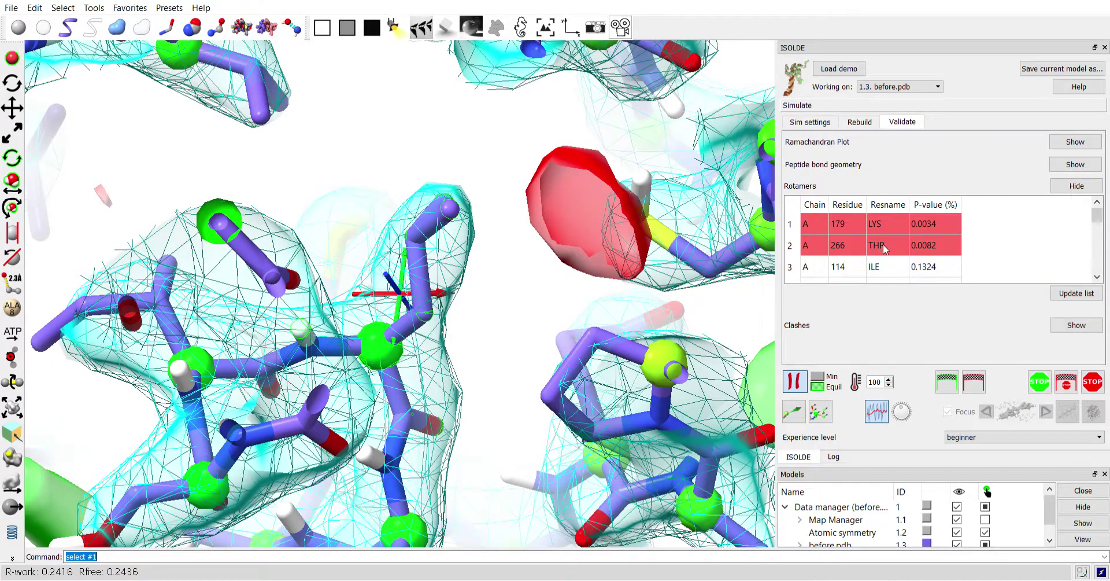
click(884, 225)
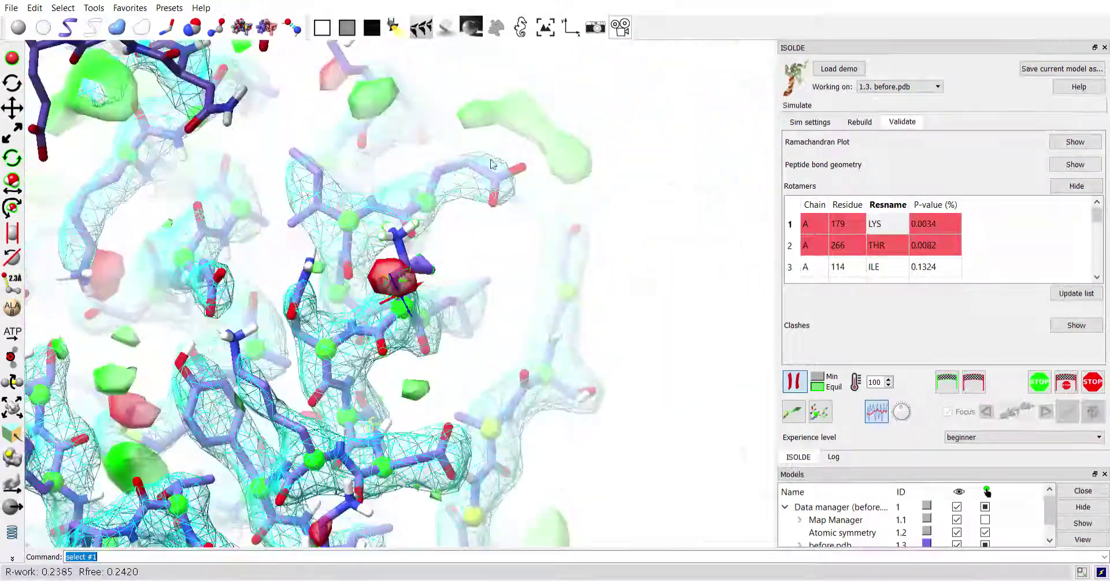
click(860, 122)
click(831, 183)
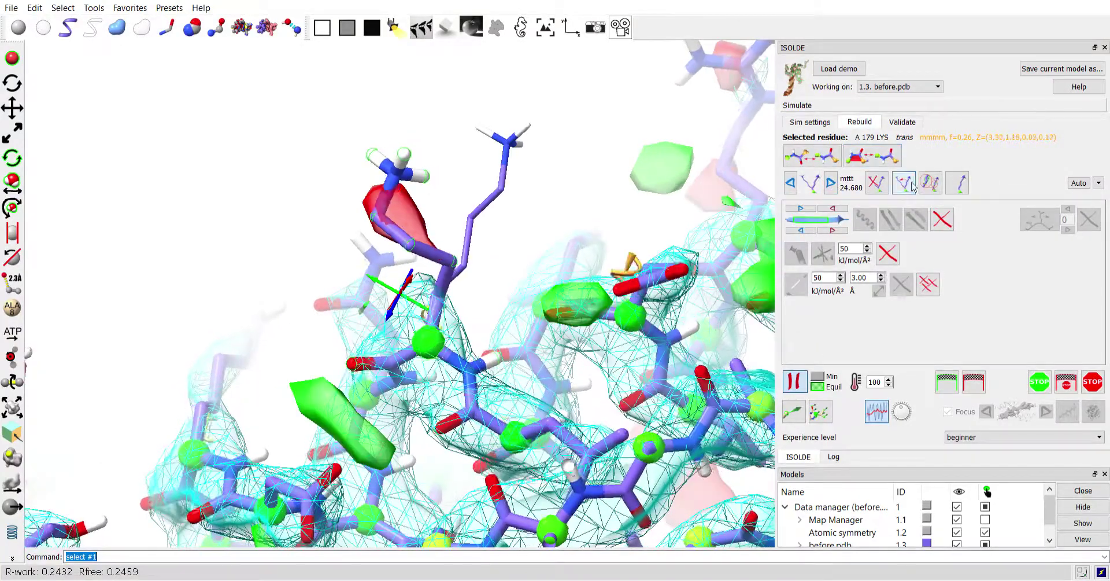
click(931, 183)
Inspect the LYS 179 side chain against the density and switch it to rotamer tttt
drag(550, 234, 497, 265)
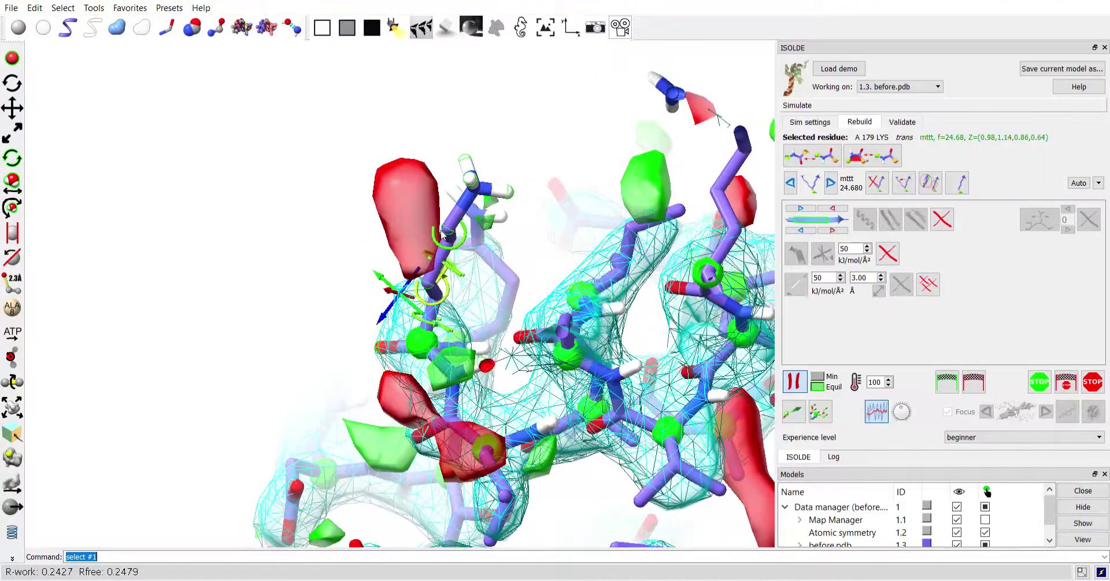
drag(444, 232, 485, 211)
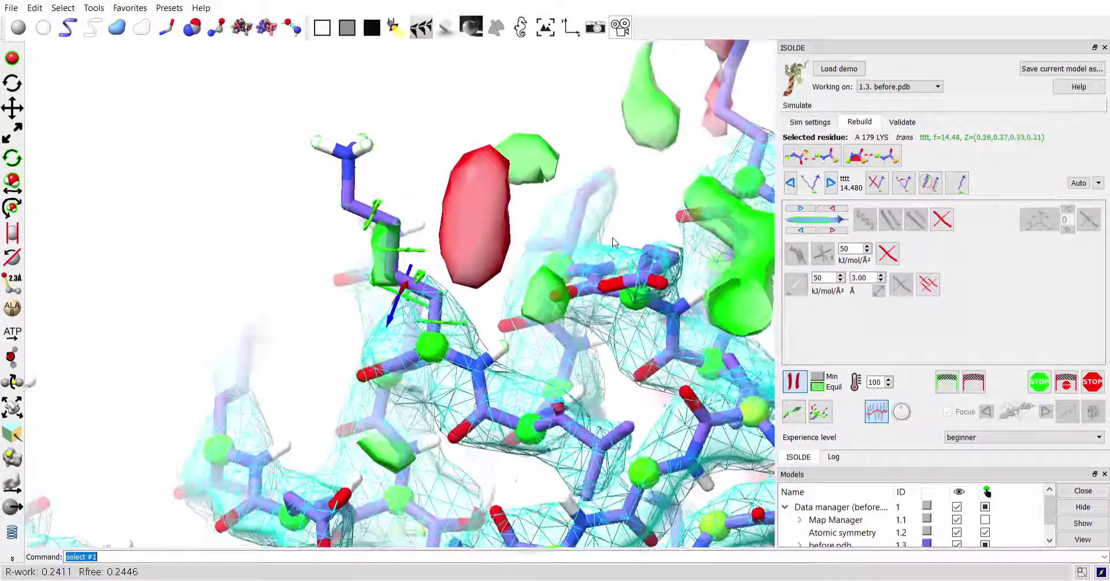
drag(624, 250, 628, 257)
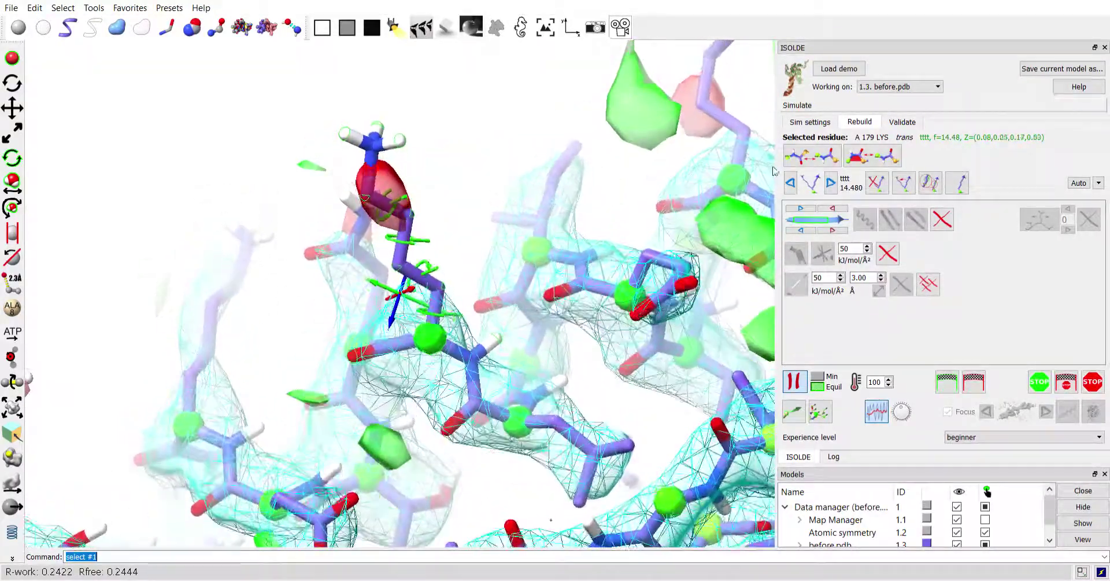
Refresh the rotamer list, select THR 266 of chain A and apply rotamer p to its side chain
click(903, 122)
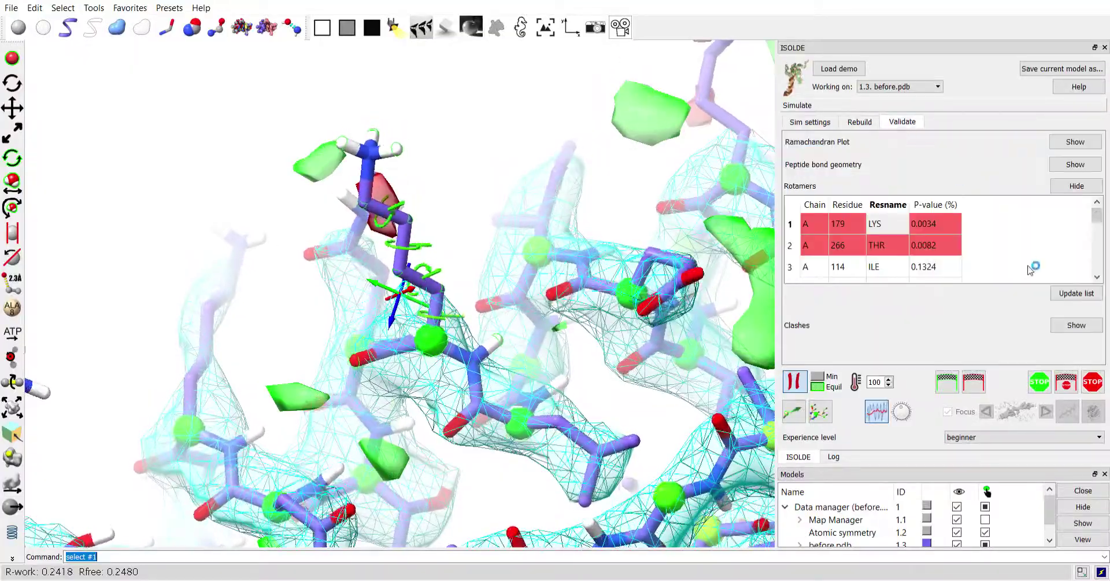
click(1066, 293)
click(888, 224)
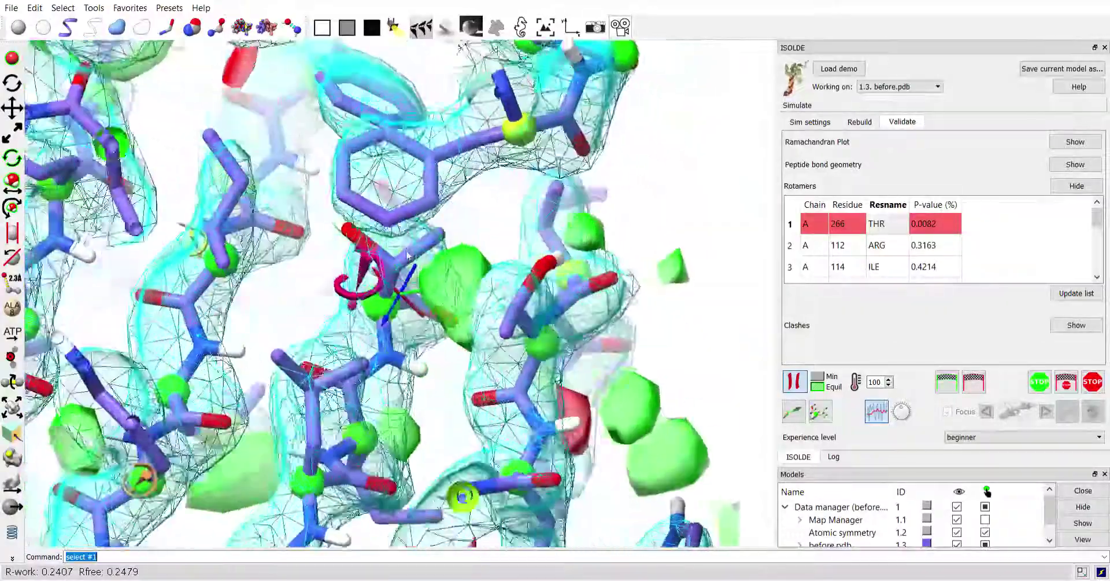
click(860, 122)
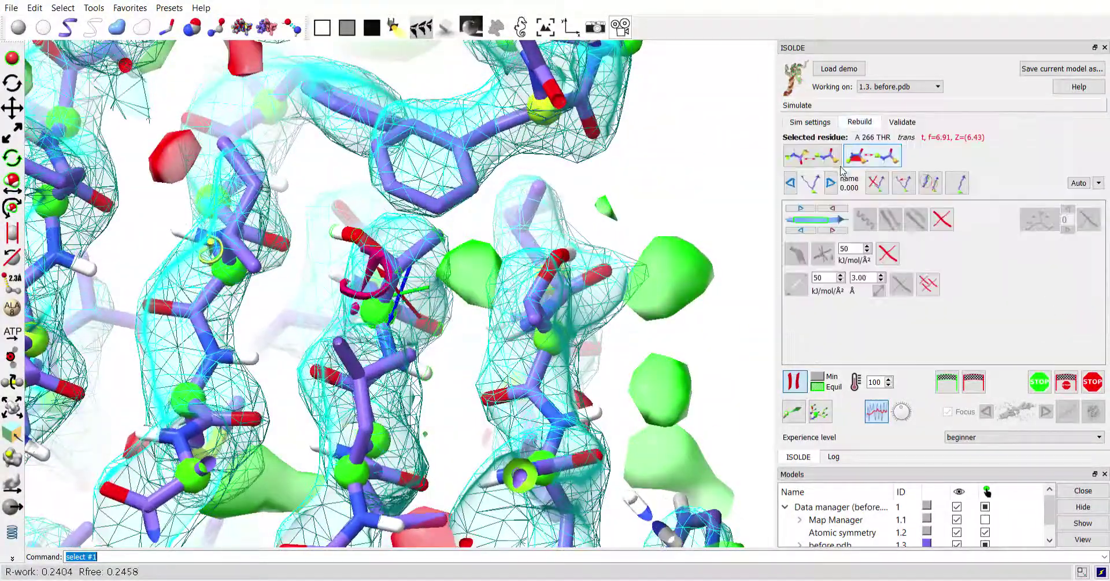
click(830, 183)
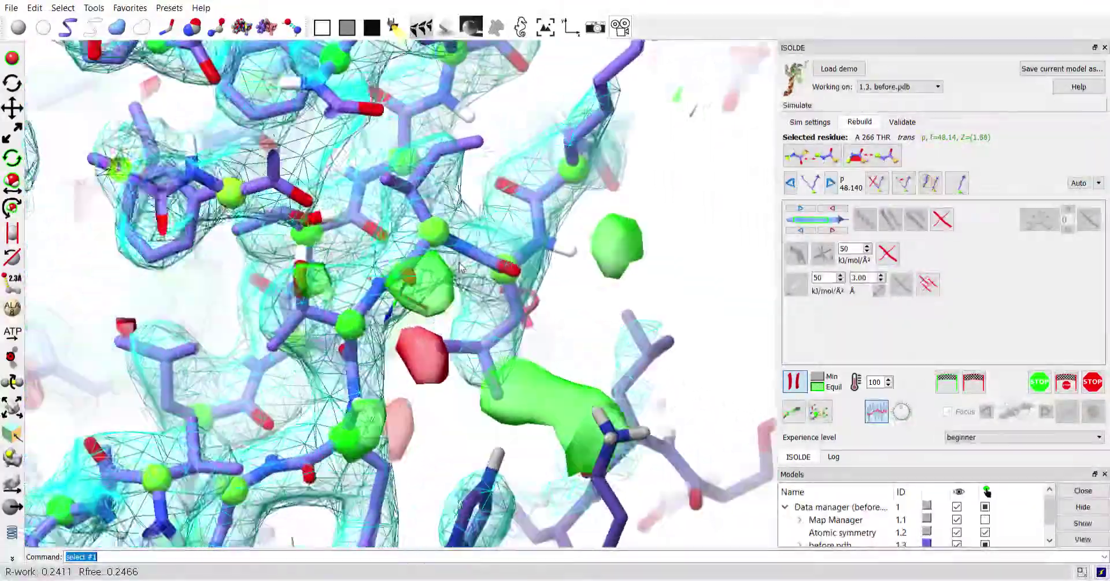
Select the nearby LEU 246 of chain A in the model and apply rotamer tp to its side chain
mouse_move(459, 268)
mouse_down()
mouse_move(434, 272)
mouse_move(451, 289)
mouse_move(475, 260)
mouse_move(460, 269)
mouse_up()
ctrl+click(521, 325)
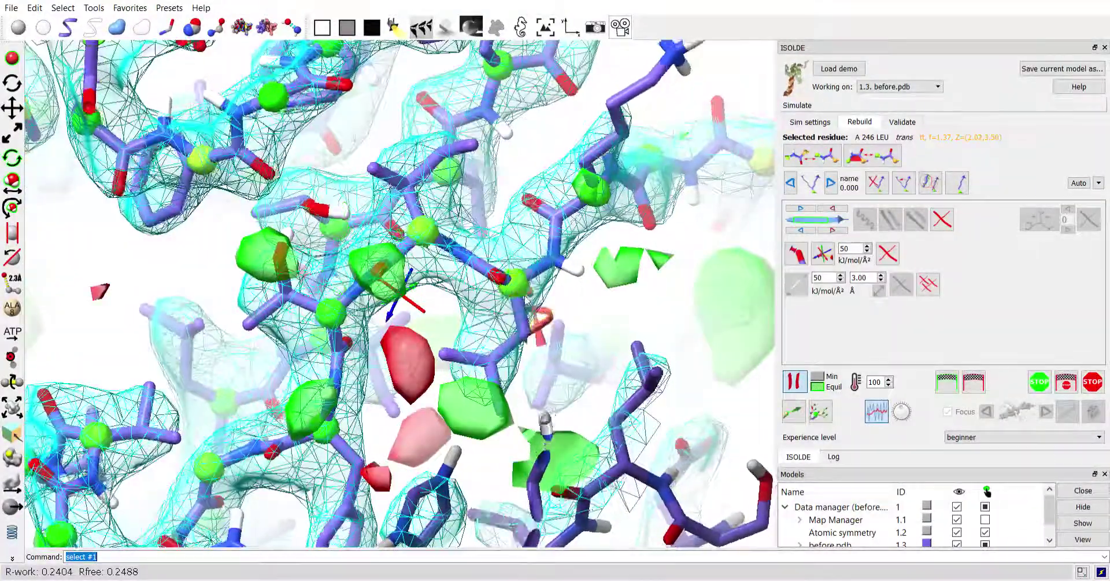
click(832, 184)
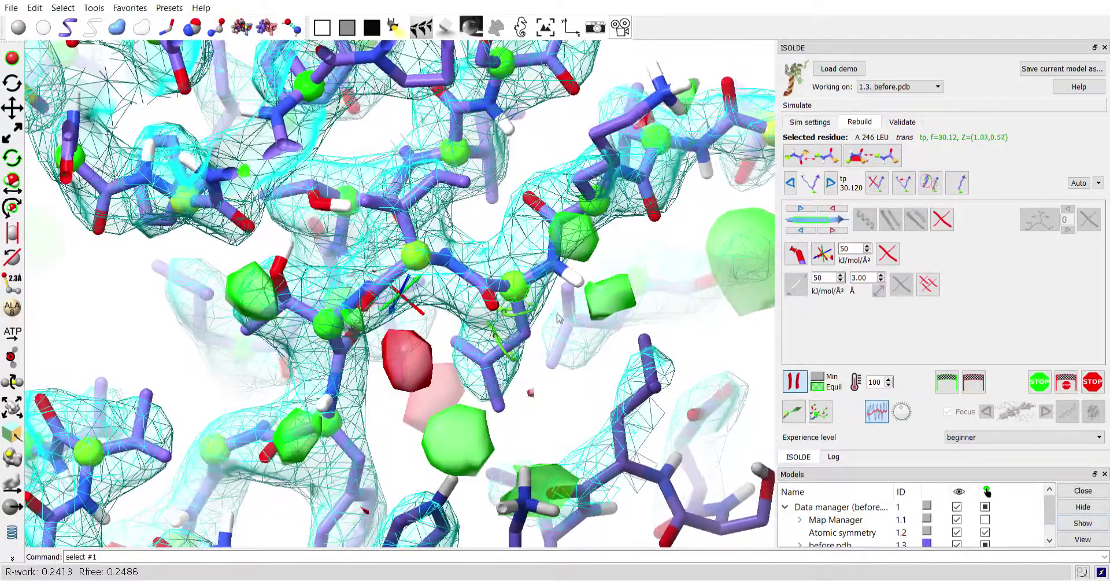
drag(559, 317, 531, 308)
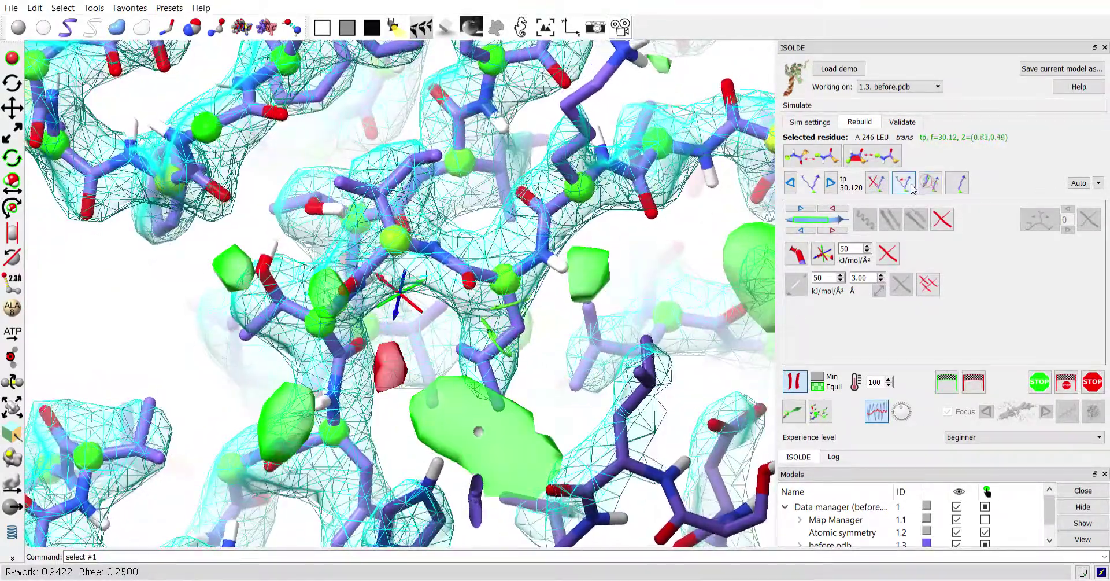
drag(520, 271, 572, 259)
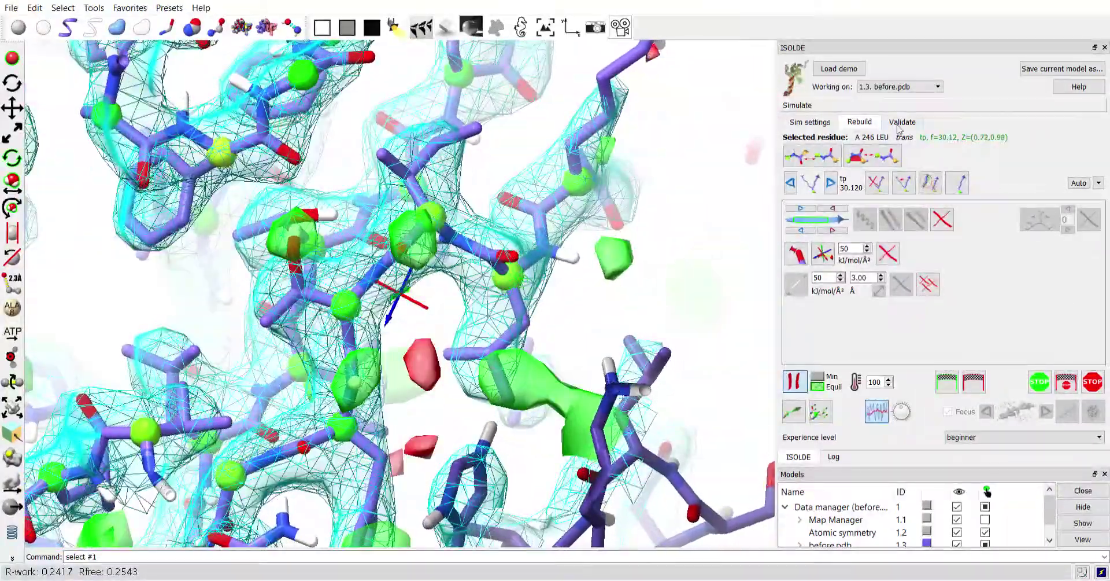
Refresh the rotamer list, select LEU 278 of chain A and examine its side chain's fit to the density
click(901, 123)
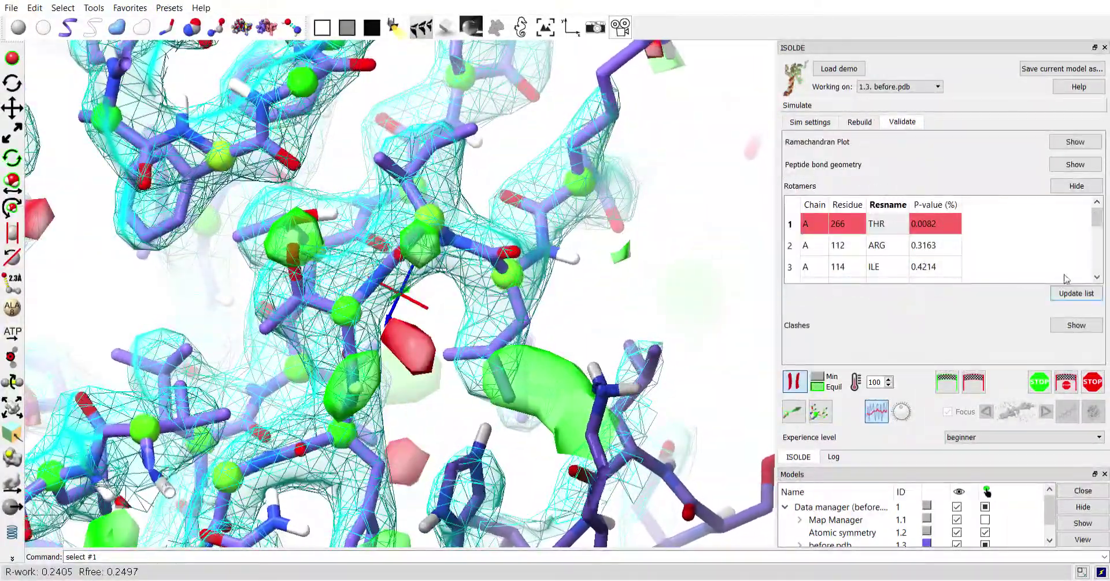
click(1075, 294)
click(883, 226)
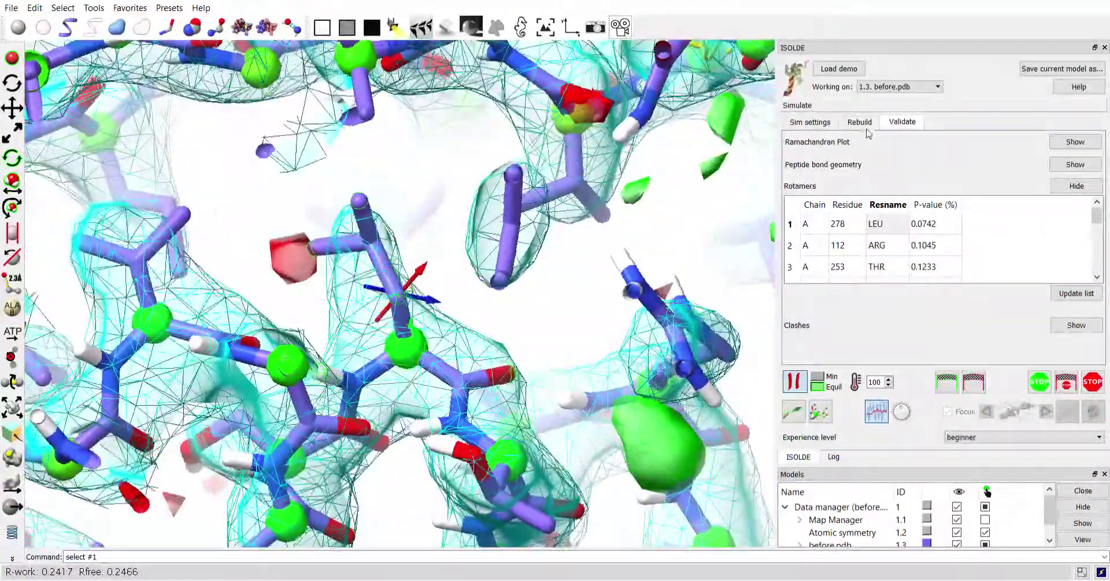
click(863, 123)
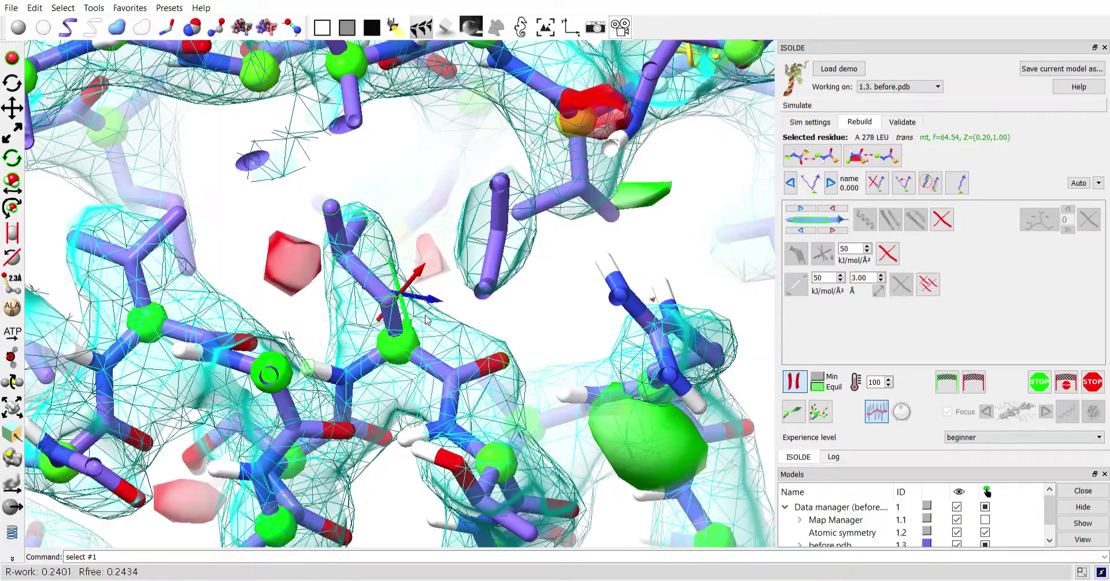
drag(435, 304, 451, 315)
scroll(459, 298, down, 2)
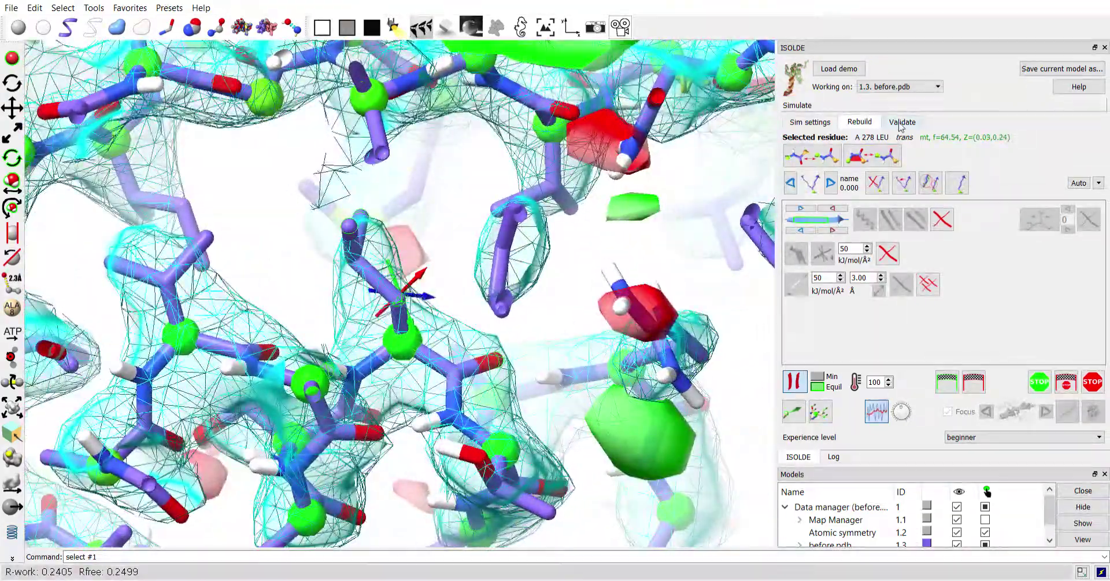
Refresh the rotamer list, select ILE 114 of chain A and apply rotamer pt to its side chain
click(902, 121)
click(1073, 294)
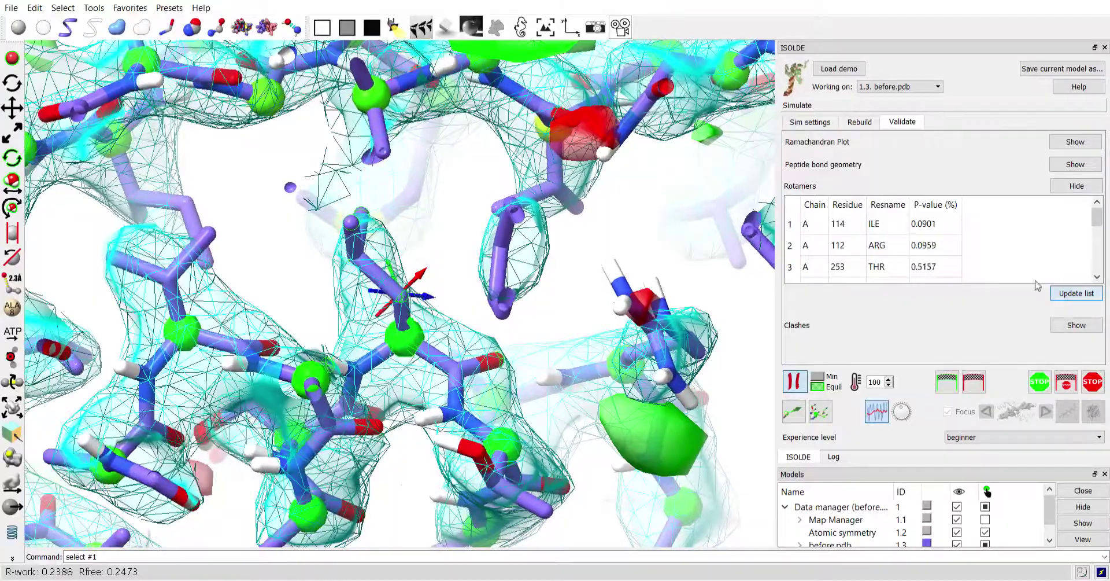
click(888, 224)
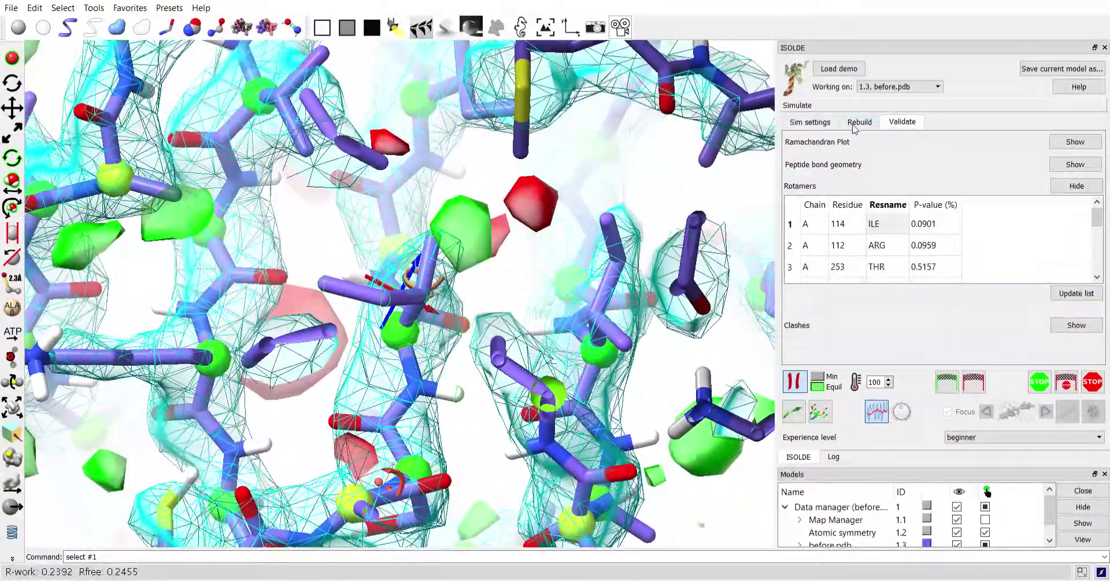
click(858, 123)
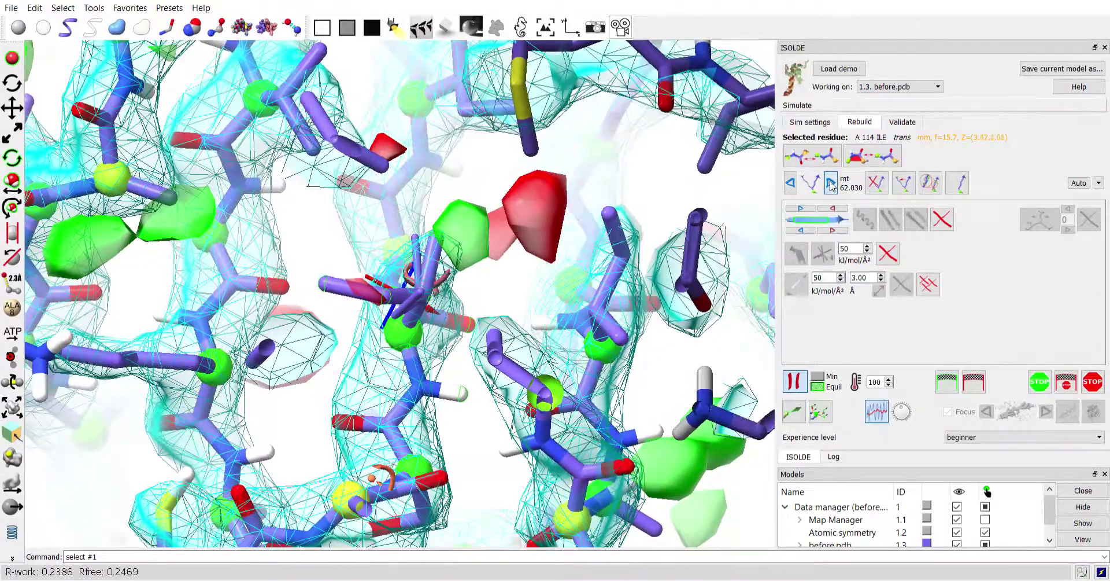
click(831, 182)
click(953, 184)
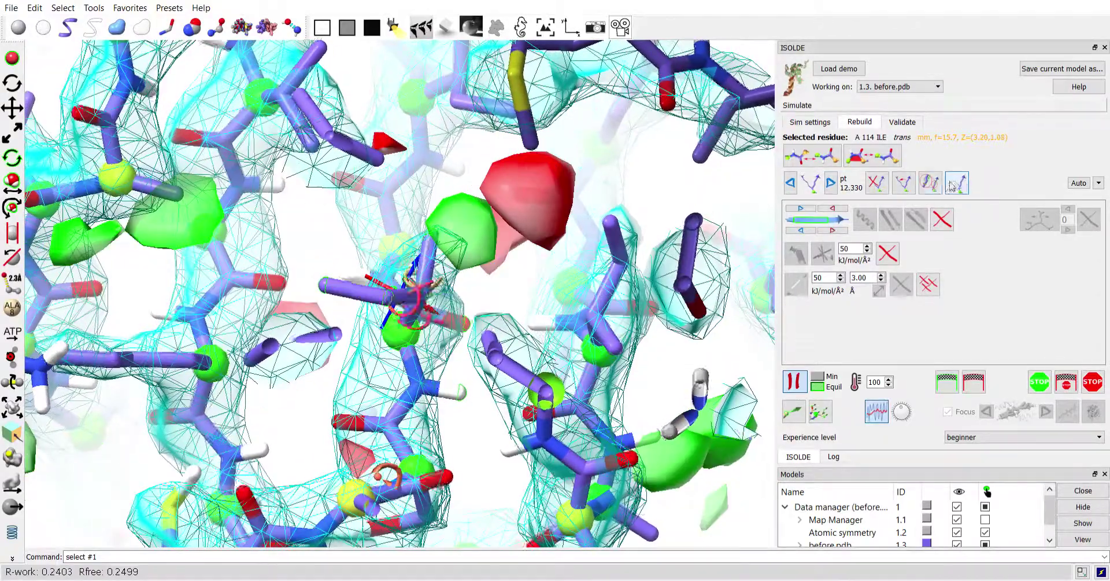
drag(492, 322, 450, 320)
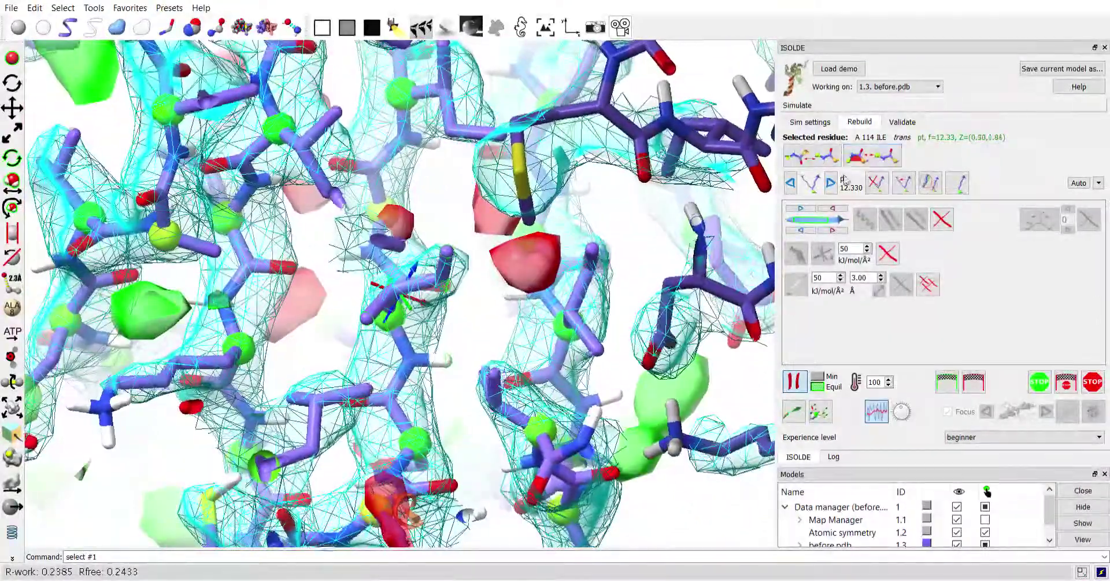
Refresh the rotamer list, select VAL 167 of chain A and apply rotamer p to its side chain
click(902, 121)
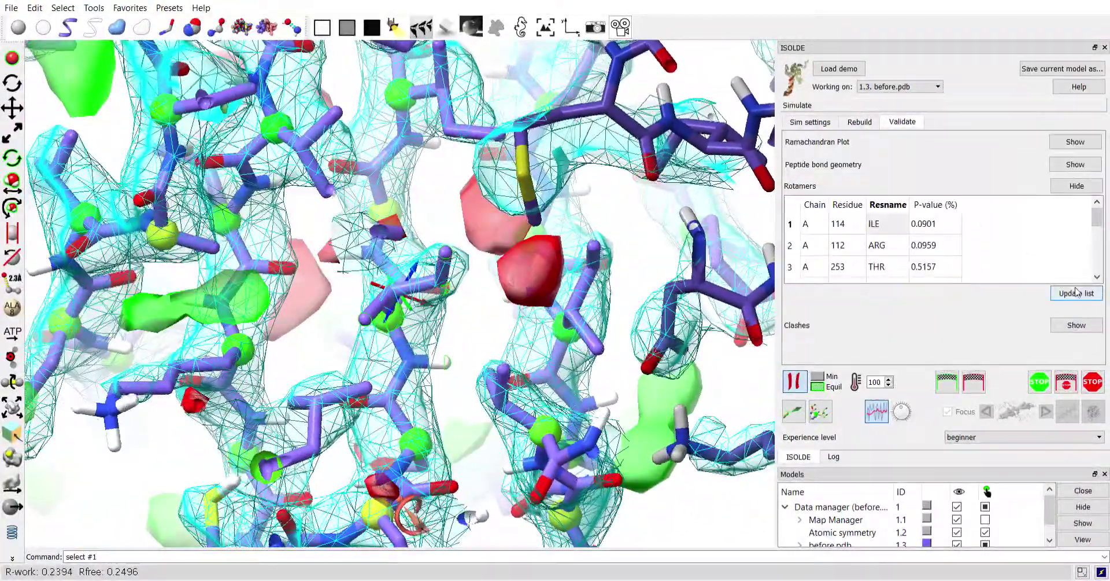
click(1073, 290)
click(885, 224)
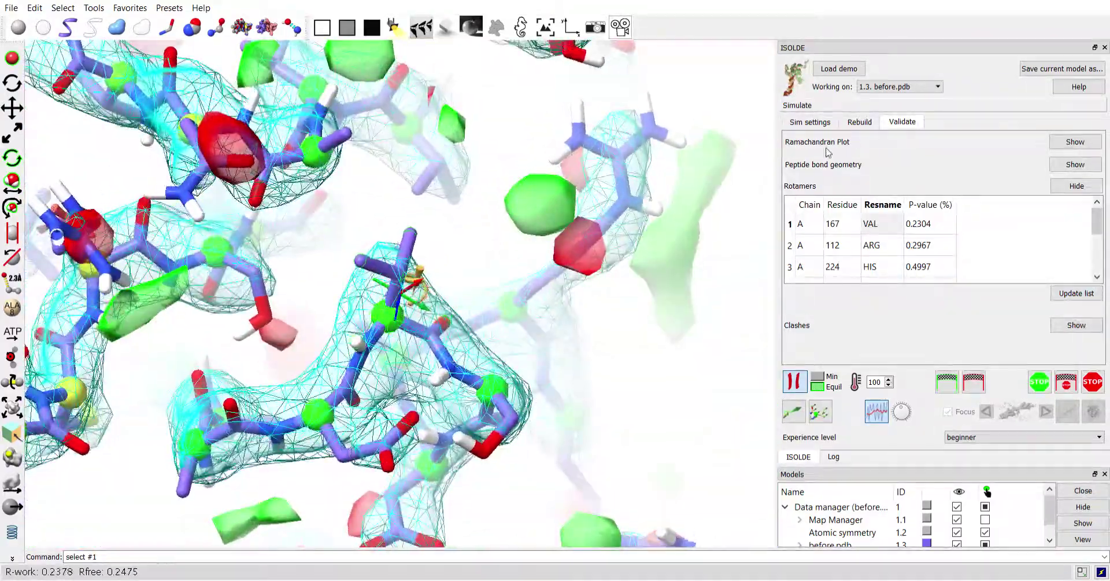
click(859, 122)
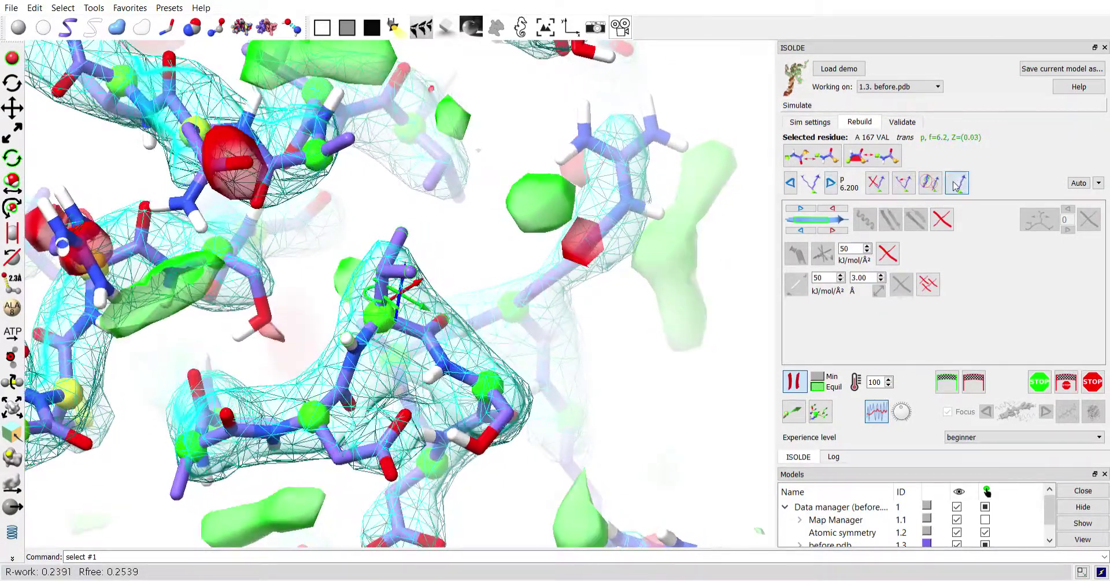
drag(552, 298, 519, 288)
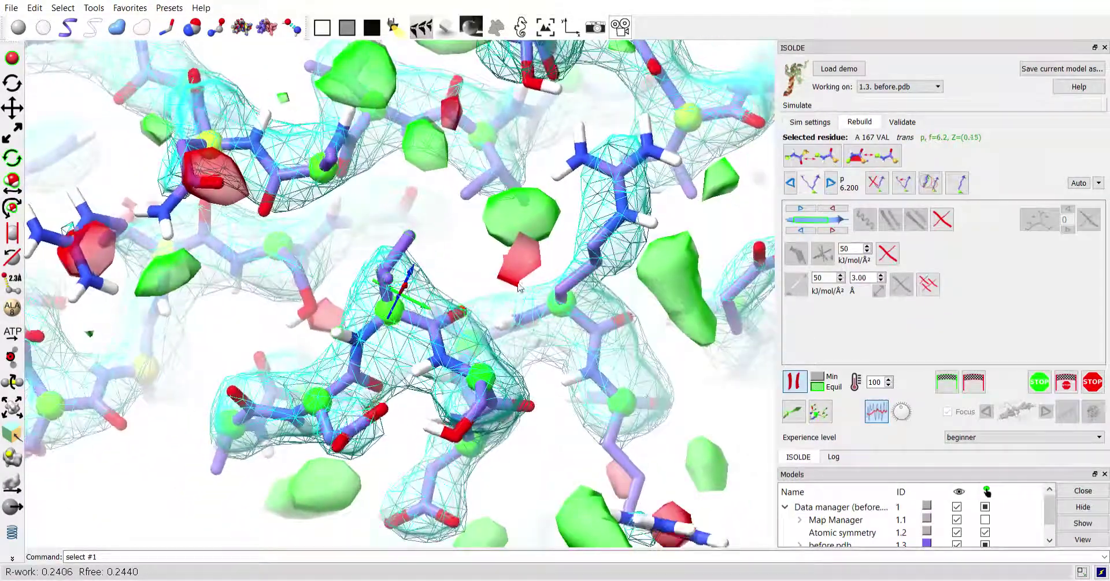
Refresh the rotamer list, select ARG 112 of chain A and examine its side chain's fit to the density
click(899, 122)
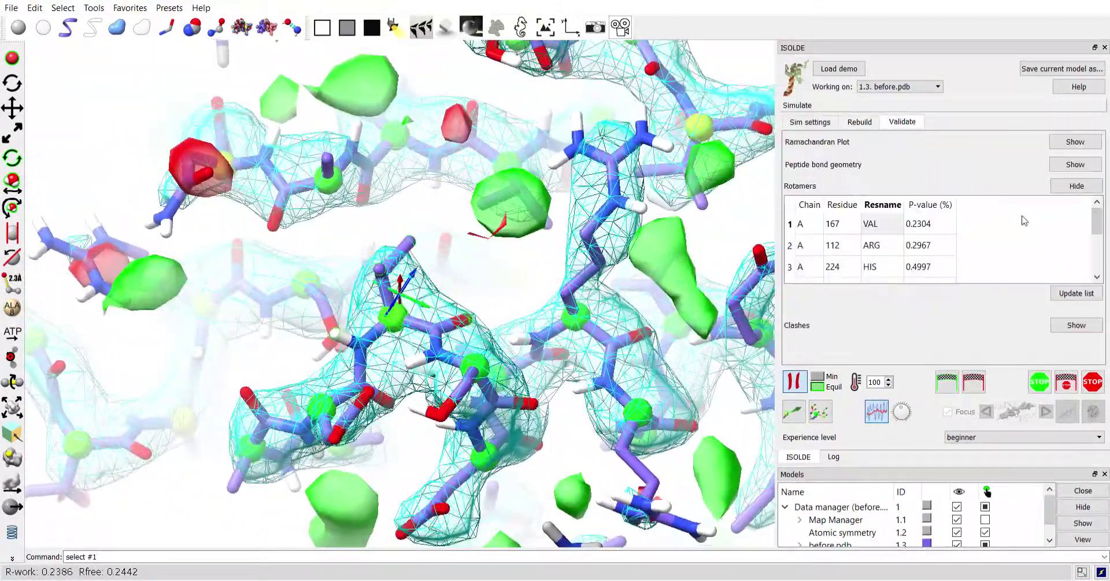
click(1074, 293)
click(873, 223)
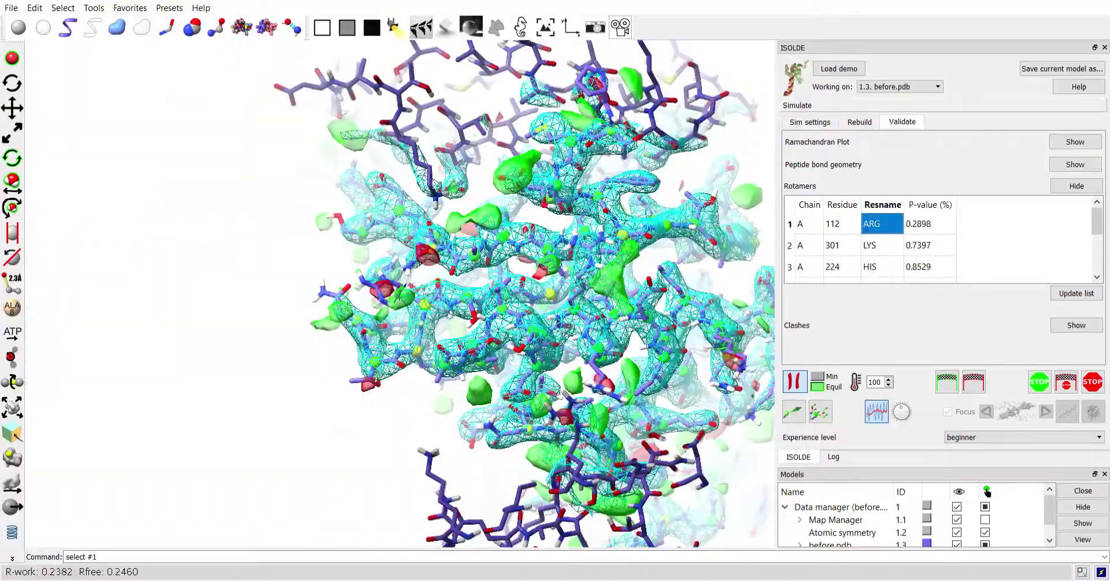
drag(370, 249, 352, 144)
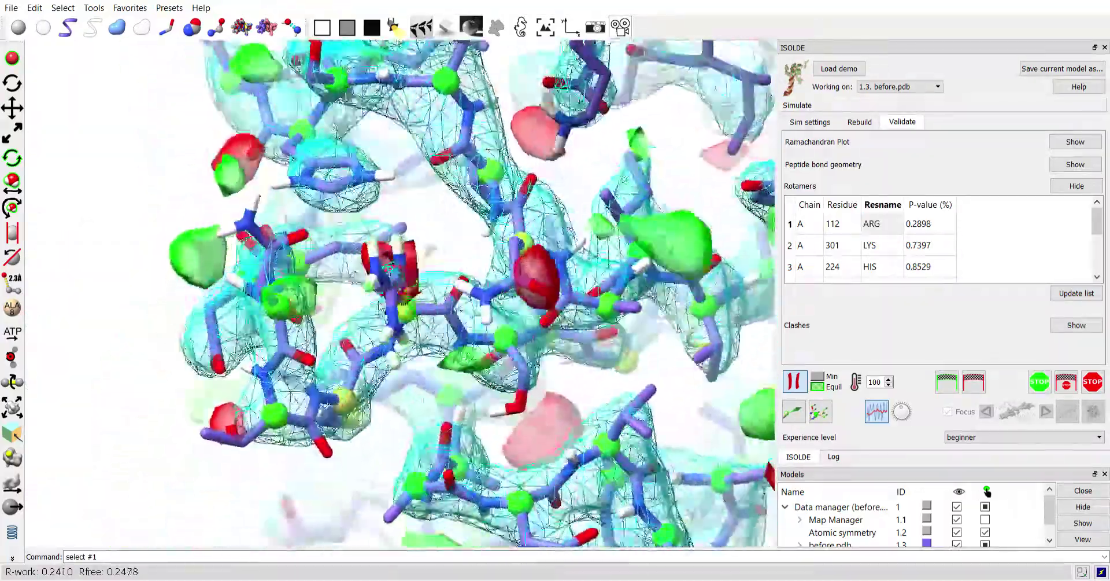
drag(376, 306, 389, 244)
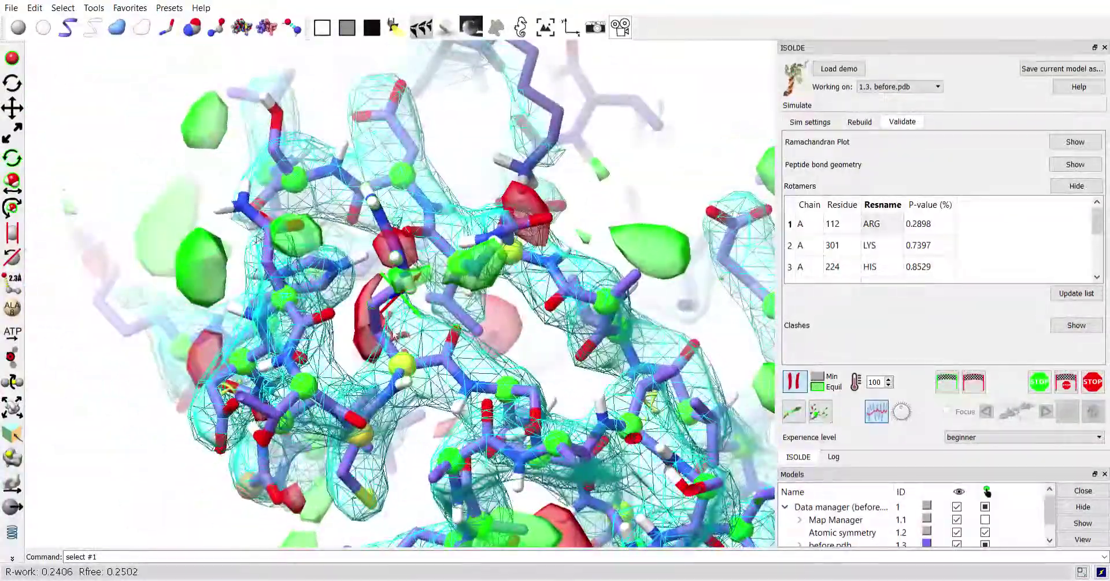
click(871, 223)
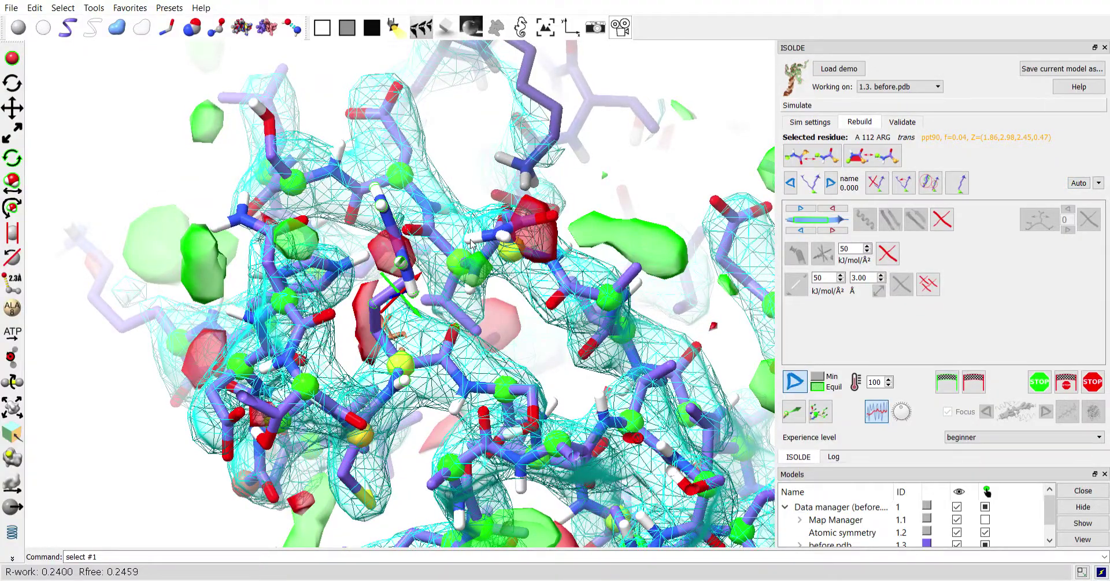
drag(462, 252, 477, 278)
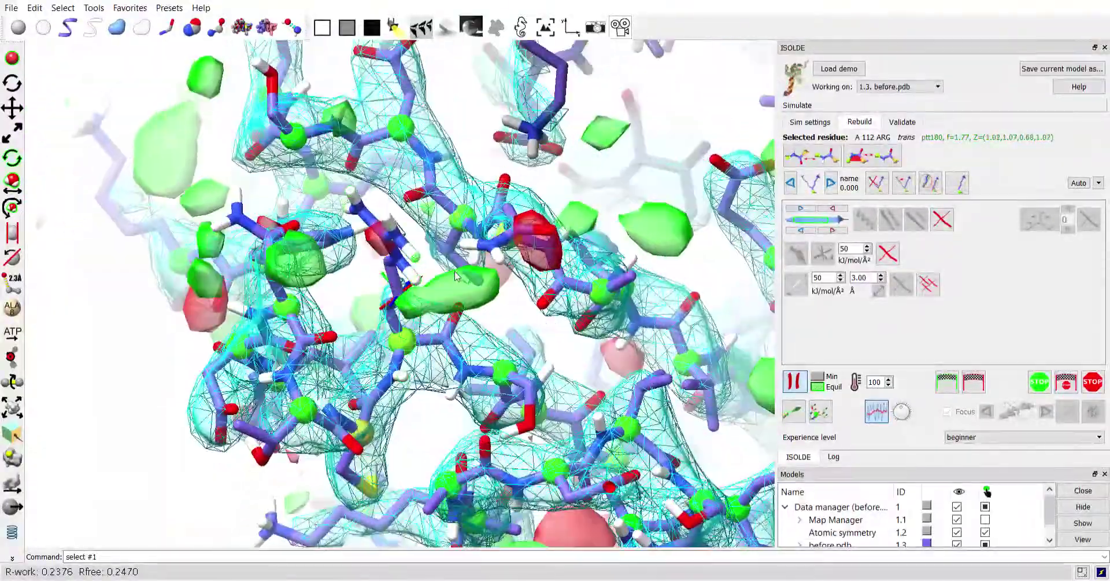
drag(535, 232, 535, 255)
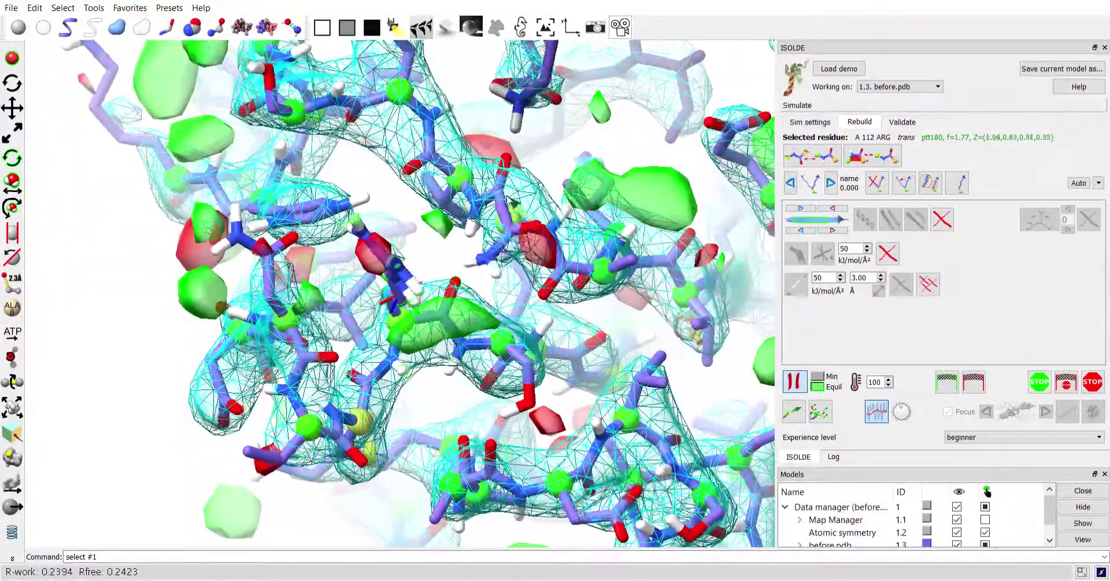
drag(461, 236, 407, 259)
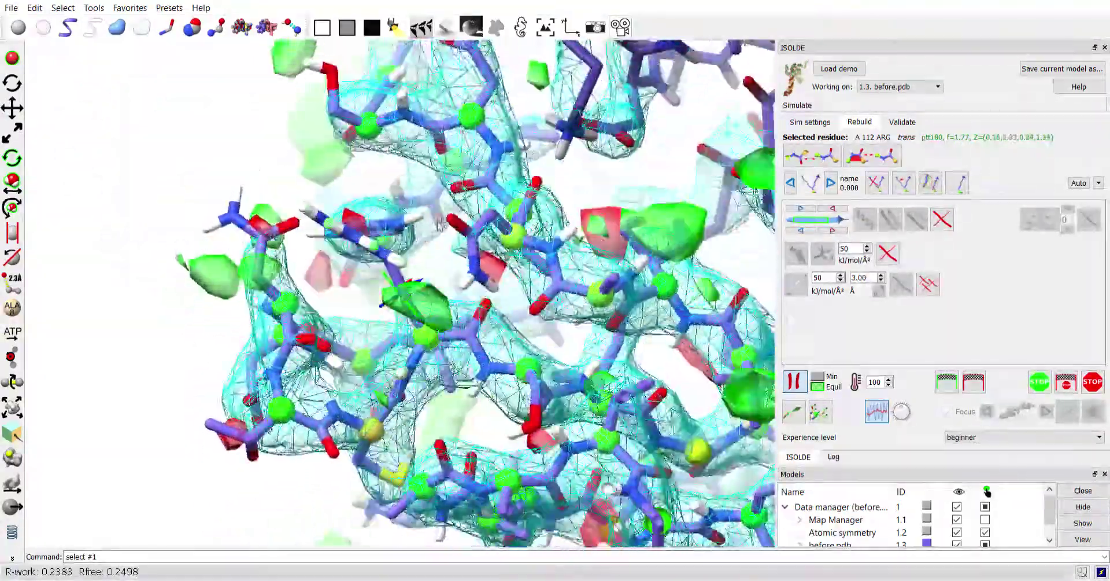
drag(440, 224, 479, 305)
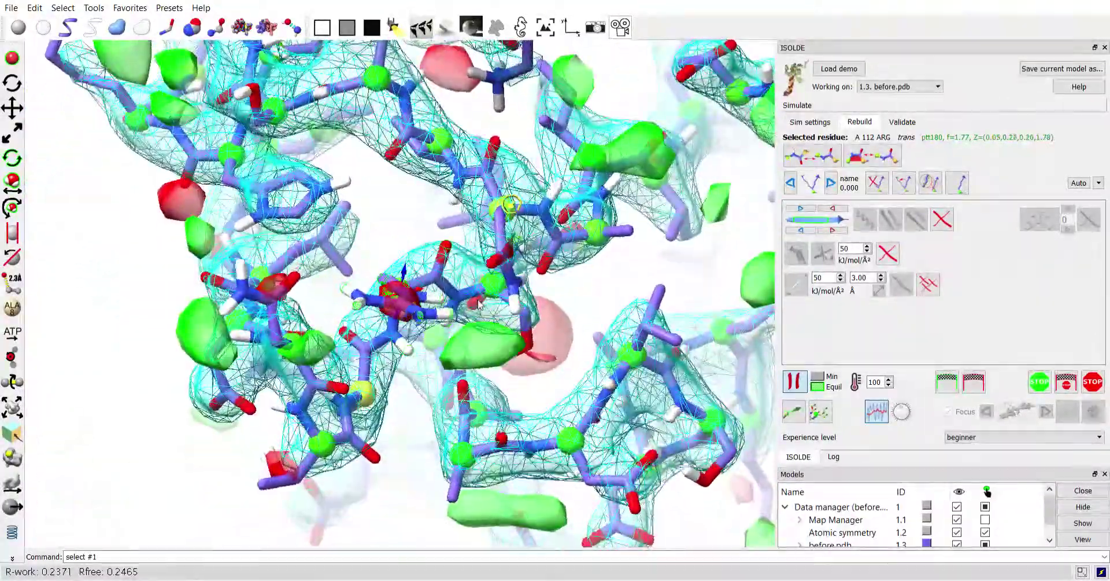
Refresh the rotamer list, select MET 299 of chain A and examine its side chain's fit to the density
click(902, 121)
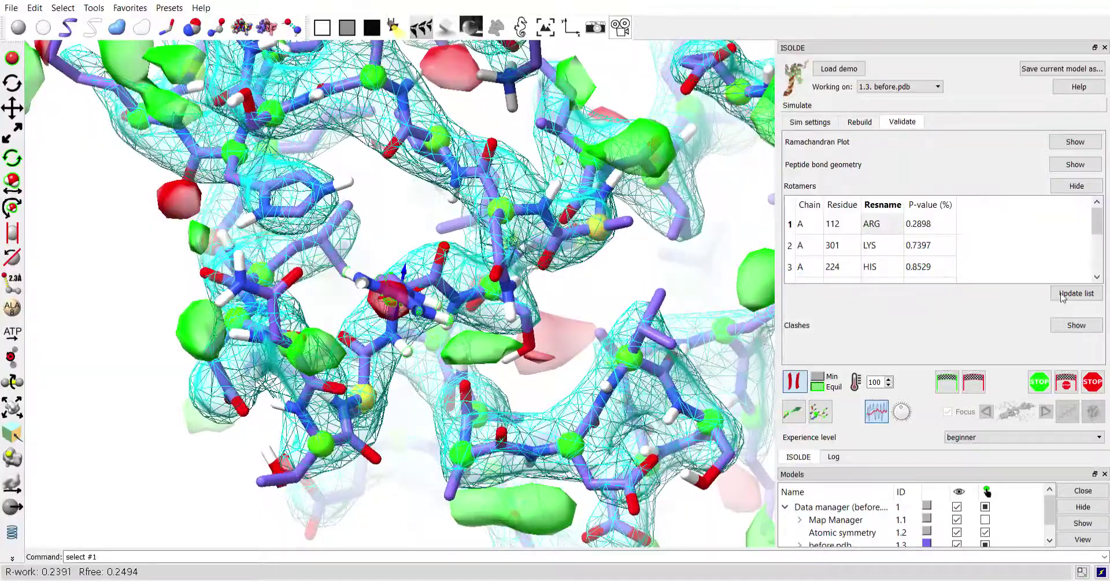
click(1062, 295)
click(891, 229)
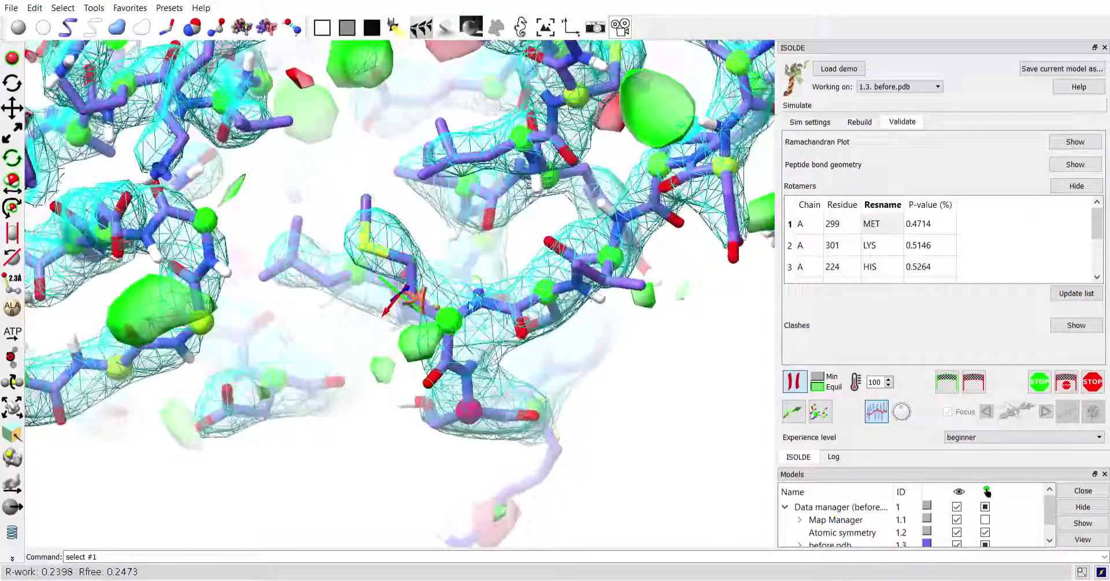
click(860, 121)
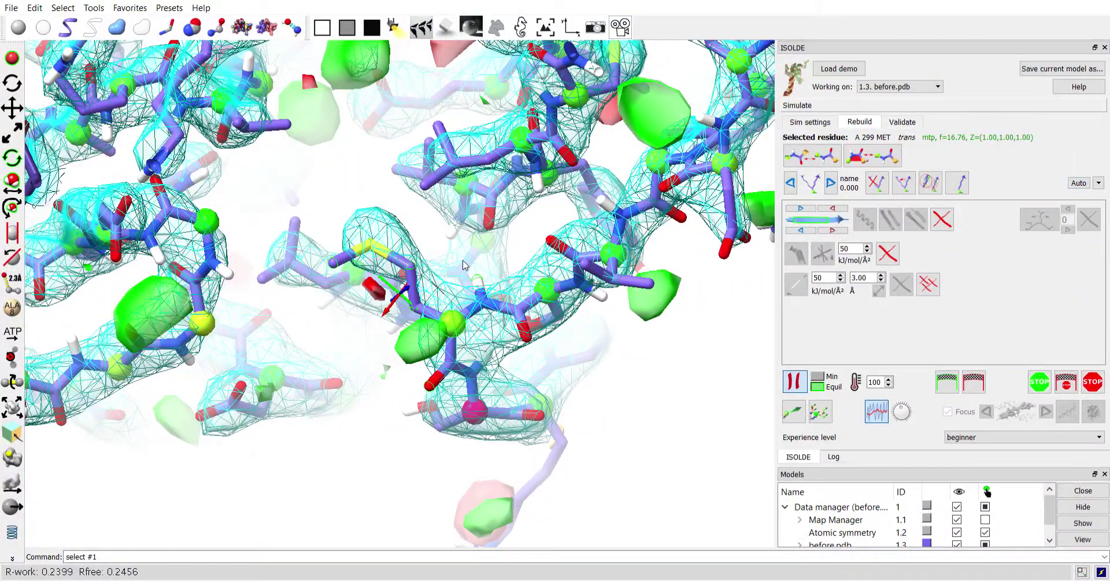
mouse_move(463, 268)
mouse_down()
mouse_move(419, 292)
mouse_move(457, 275)
mouse_move(436, 285)
mouse_move(445, 304)
mouse_move(442, 272)
mouse_move(452, 283)
mouse_move(454, 255)
mouse_up()
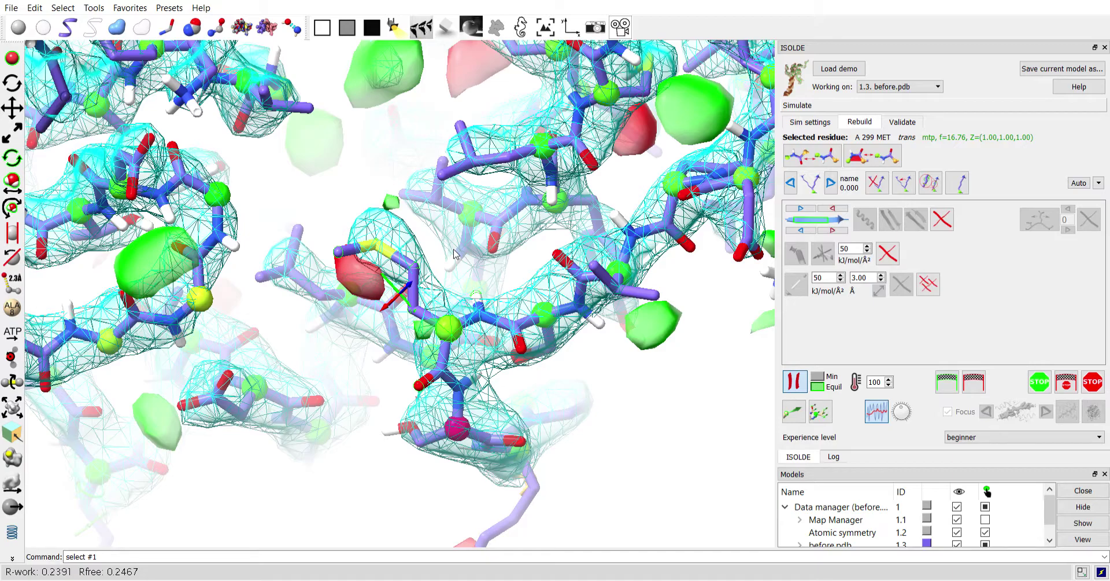
drag(454, 253, 466, 283)
scroll(465, 282, up, 2)
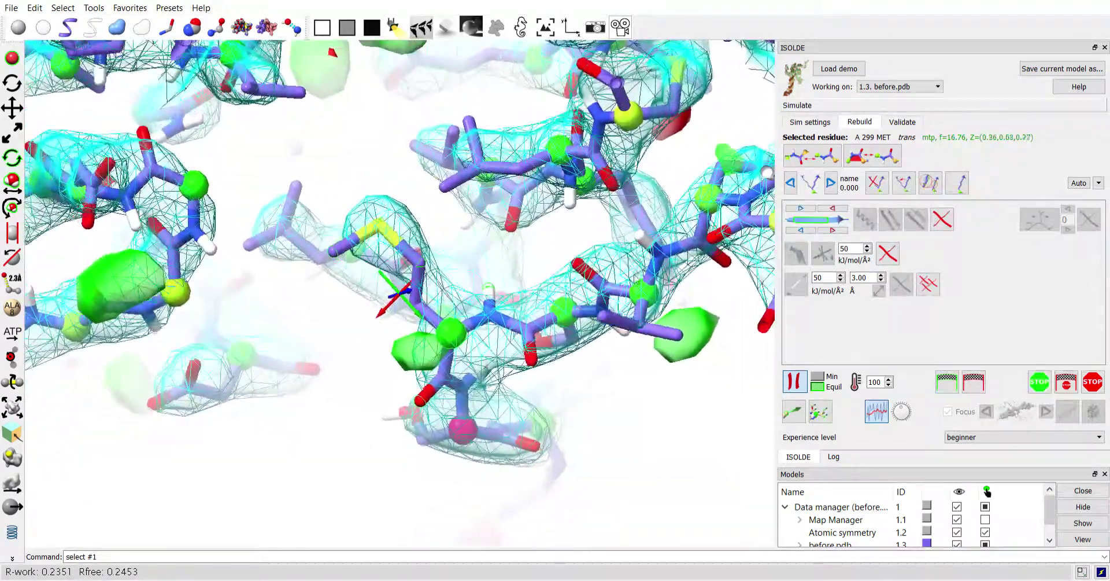
Refresh the rotamer list, select LYS 301 of chain A and restrain its side chain to rotamer tttt
click(903, 121)
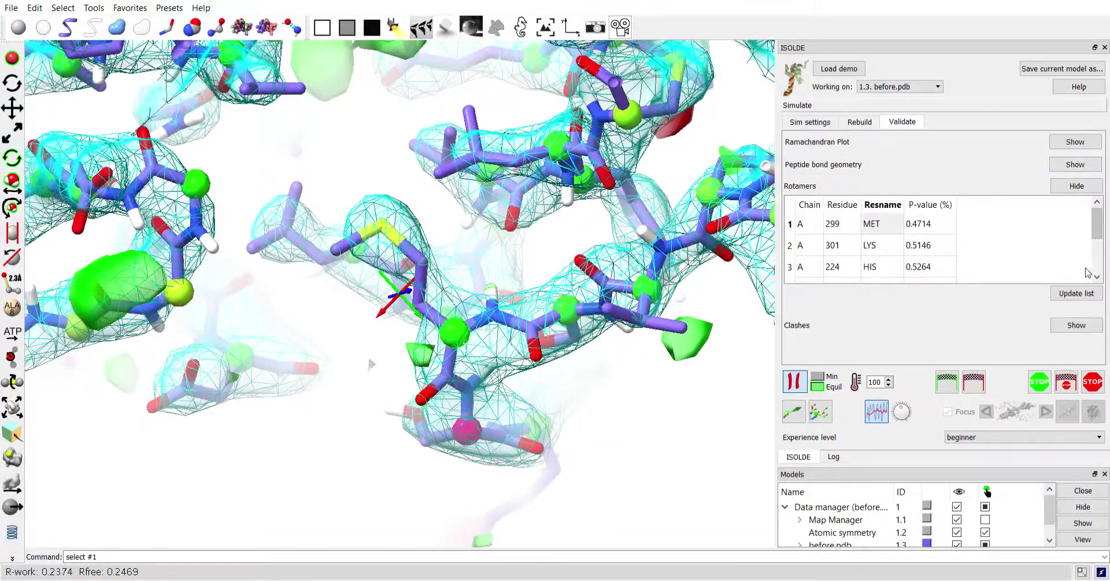
click(1076, 293)
click(898, 231)
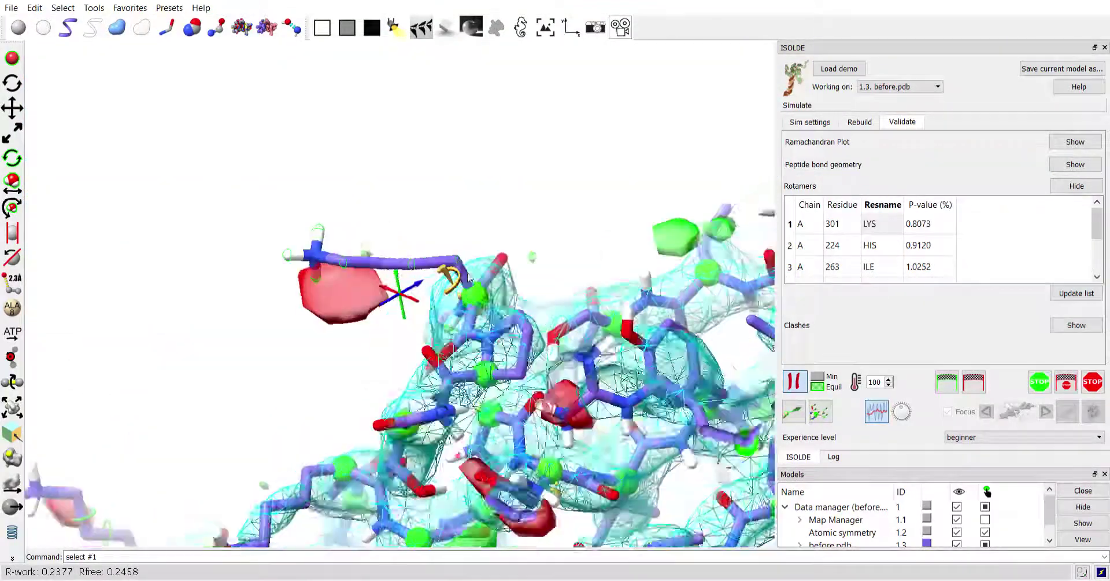
click(860, 122)
click(831, 183)
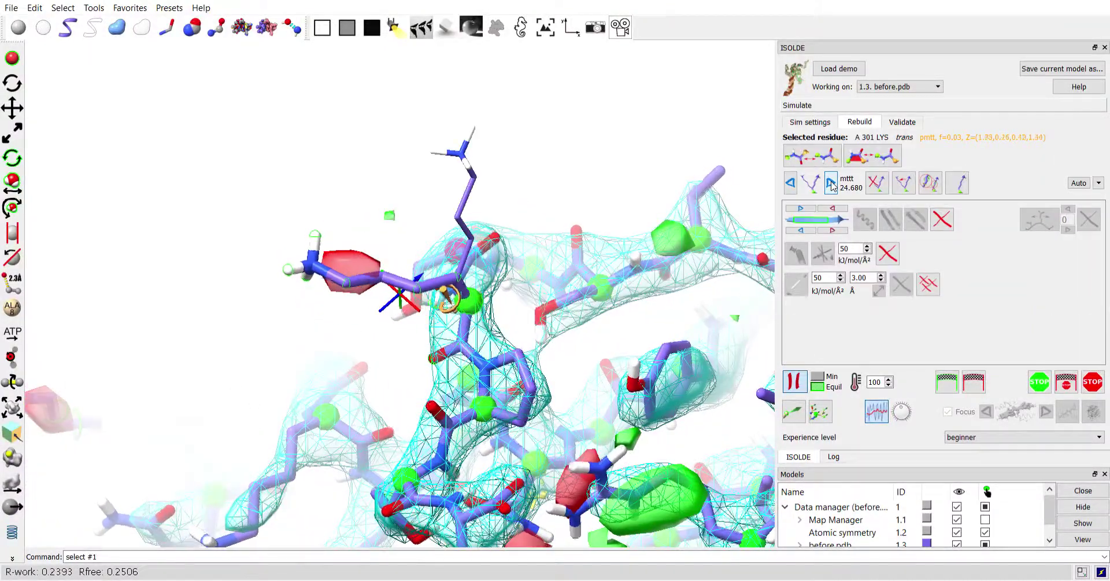
click(929, 183)
drag(597, 226, 606, 213)
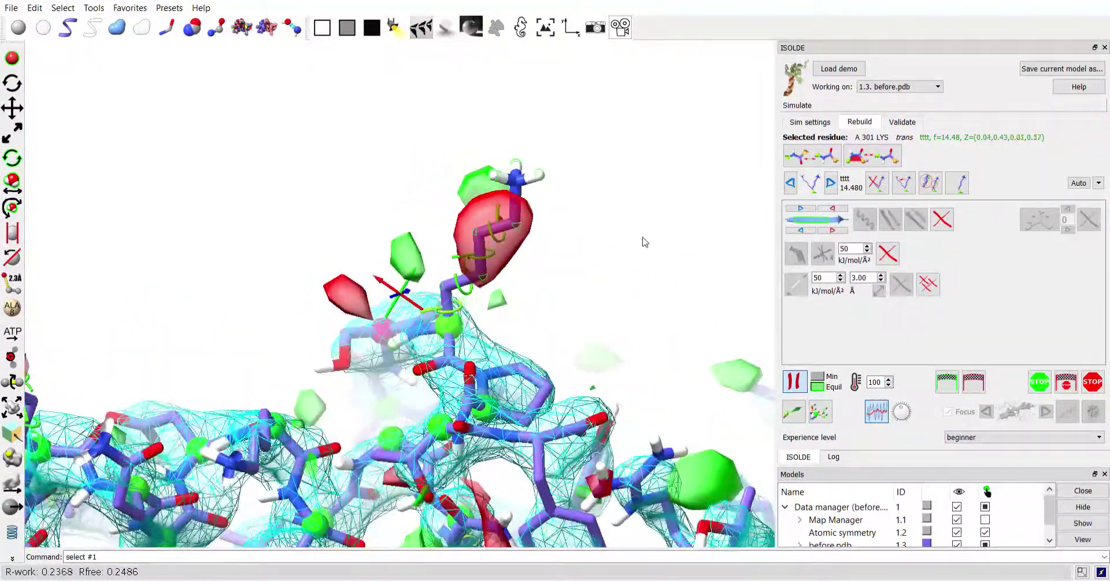
Try restraining the LYS 301 side chain to rotamer mmtt instead
drag(575, 197, 579, 293)
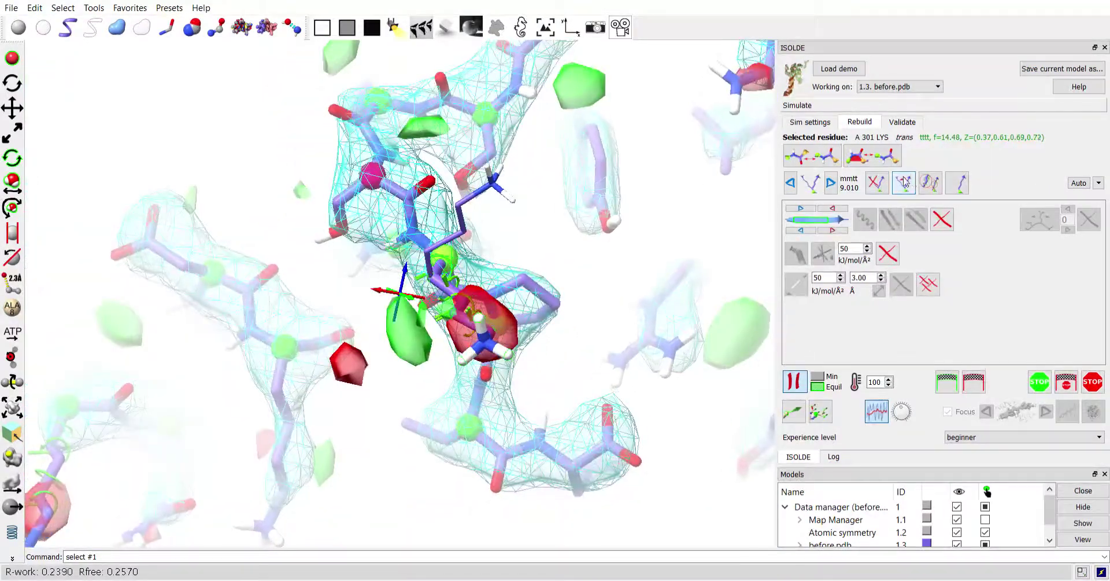
click(930, 182)
drag(616, 250, 534, 211)
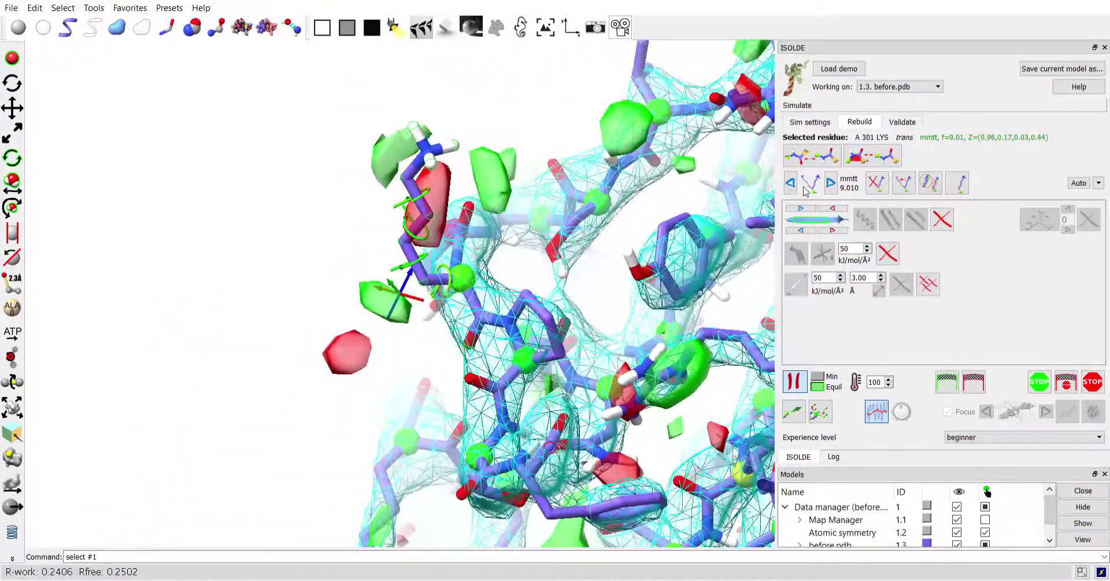
Switch the LYS 301 side chain back to the tttt rotamer, restrain it and check its fit to the density
click(791, 183)
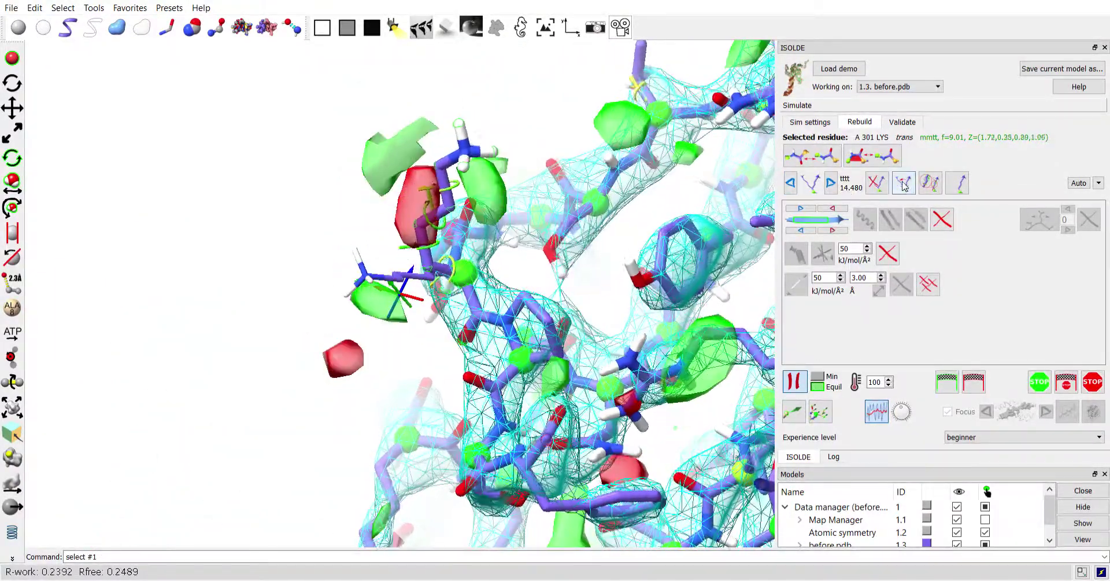
click(929, 184)
drag(489, 217, 486, 167)
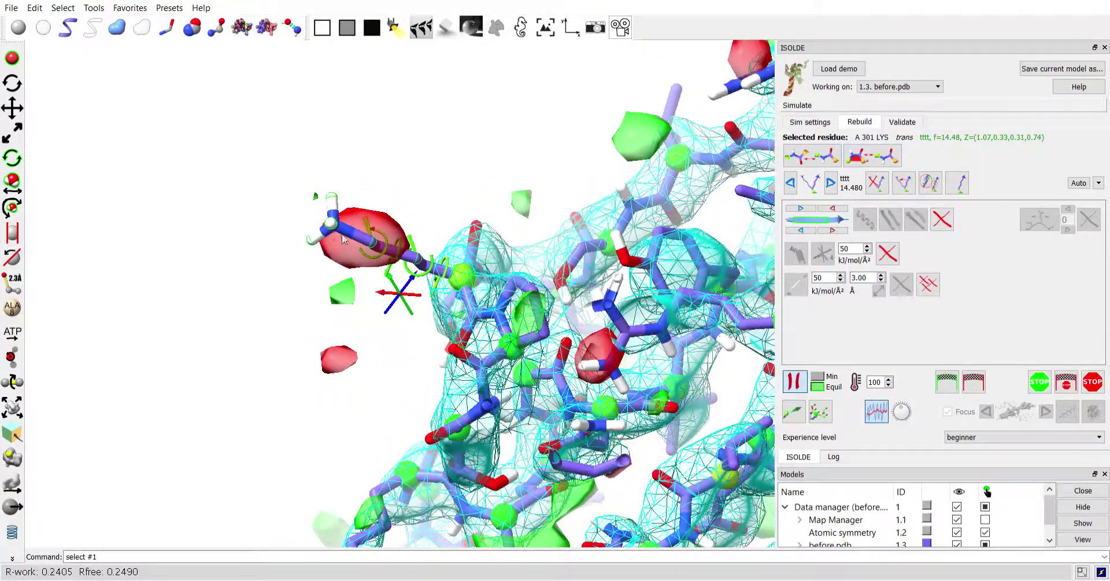
drag(363, 302, 488, 379)
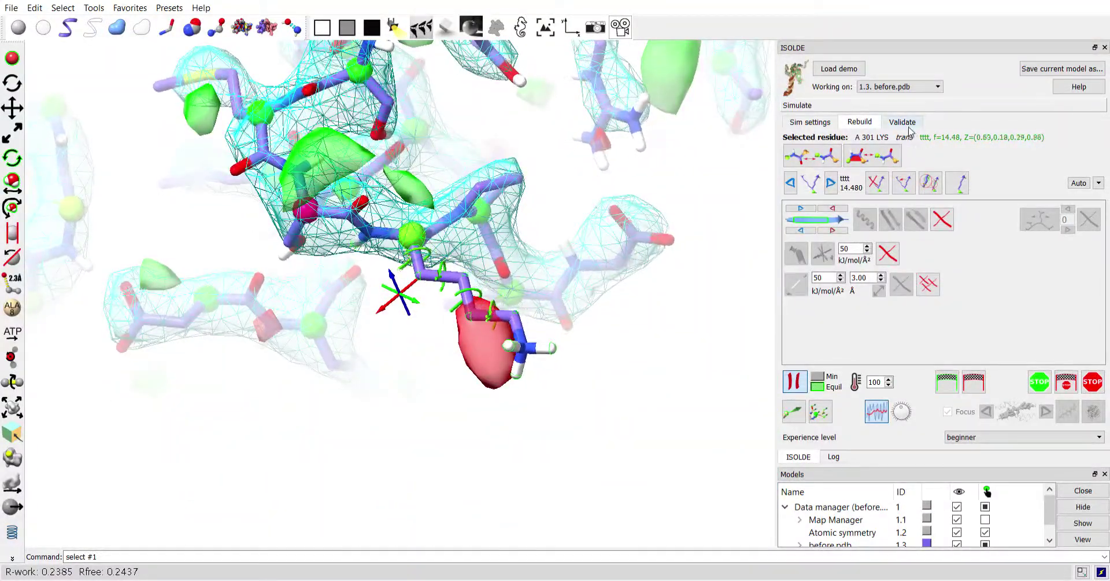
Refresh the rotamer list, select HIS 224 of chain A and examine the side chains and density around it
click(902, 122)
click(870, 224)
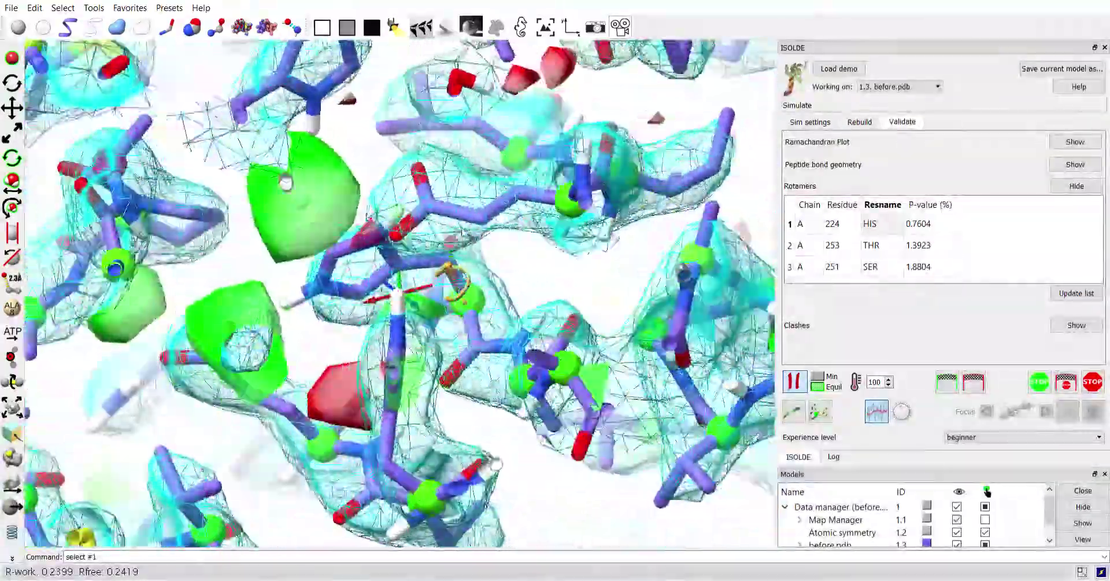
drag(398, 242, 486, 249)
drag(484, 209, 535, 328)
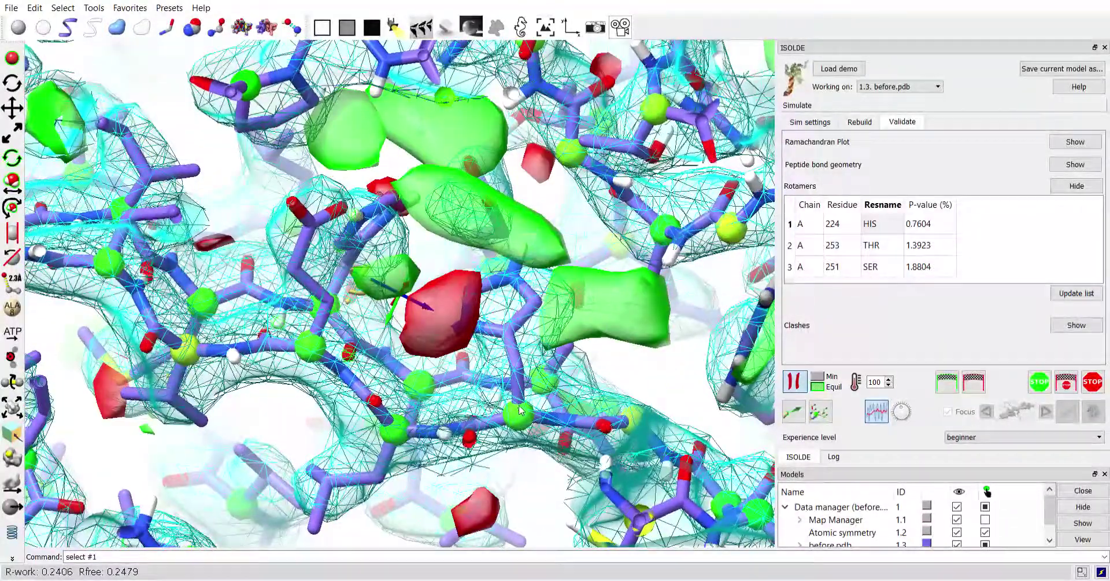
Select the nearby HIS 195 of chain A in the model and restrain its side chain to rotamer p-80
drag(519, 410, 564, 418)
click(859, 122)
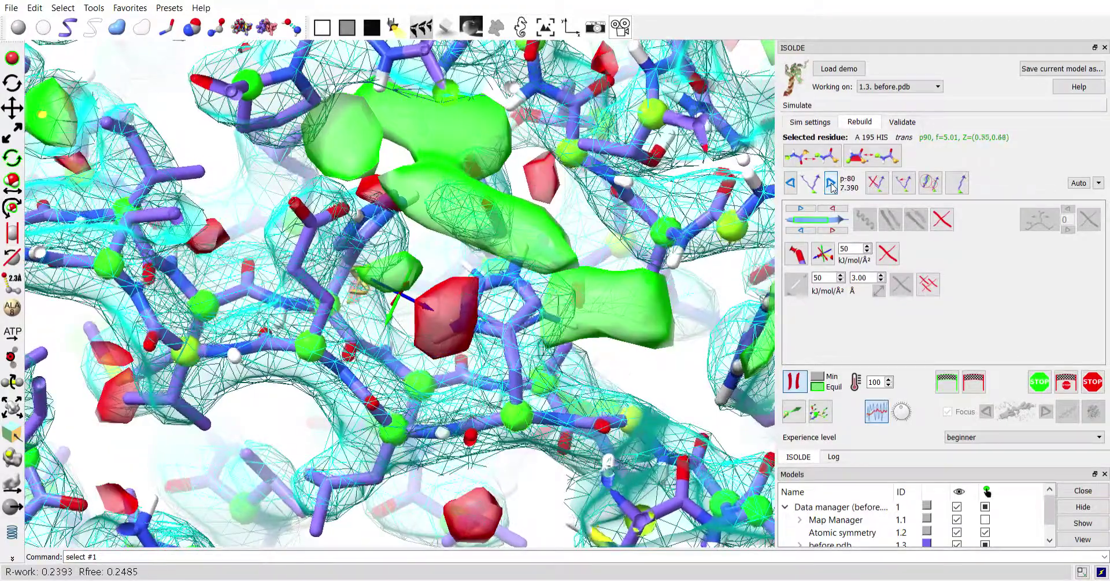
click(929, 182)
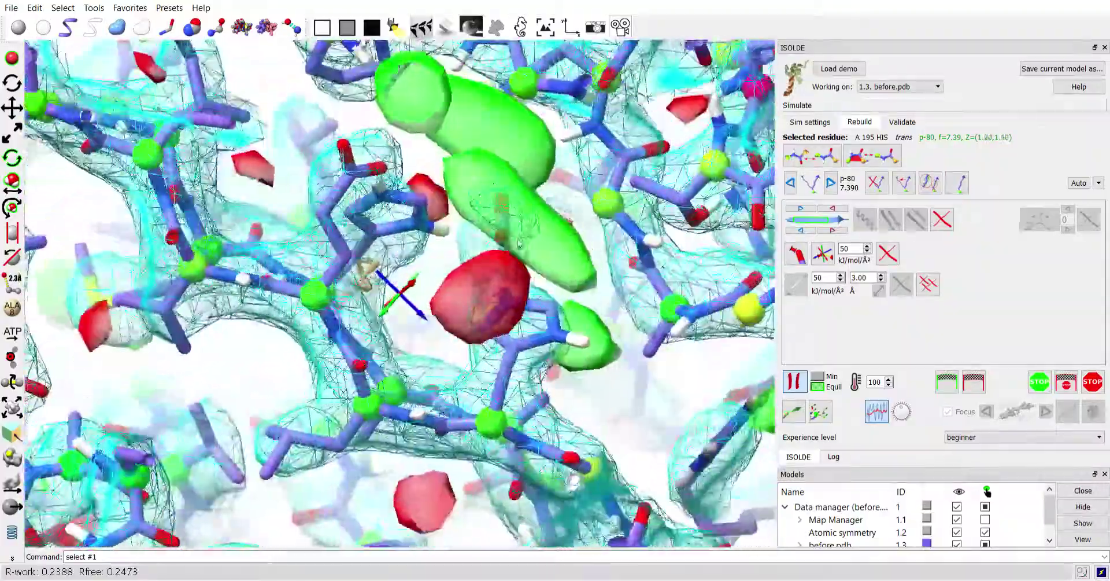
drag(519, 243, 398, 205)
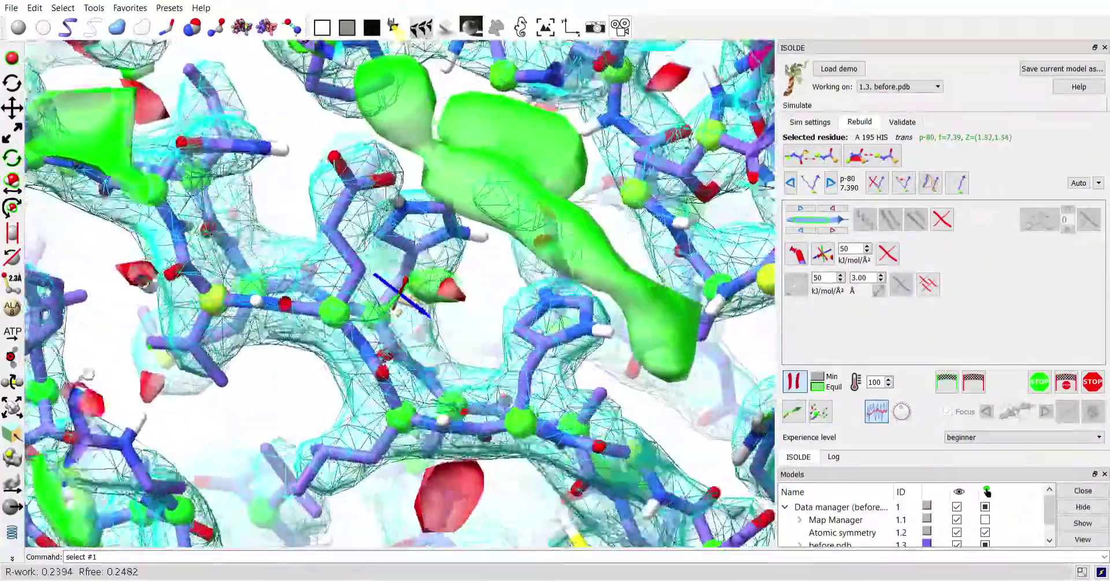
Stop the simulation and delete the current selection on HIS 224 of chain A with the command delete sel
drag(398, 311, 522, 286)
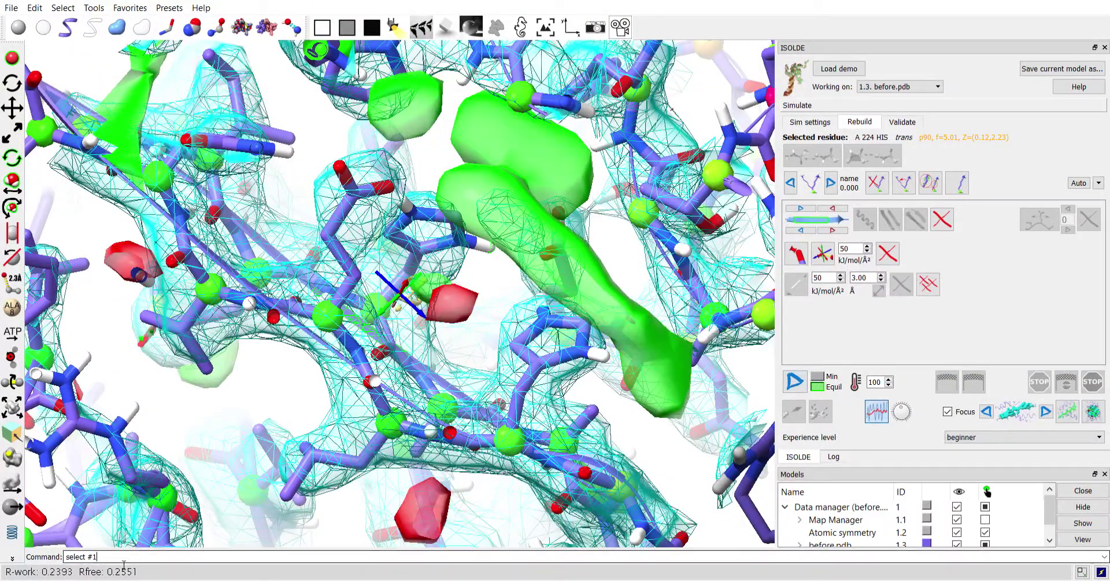
text(delete sel)
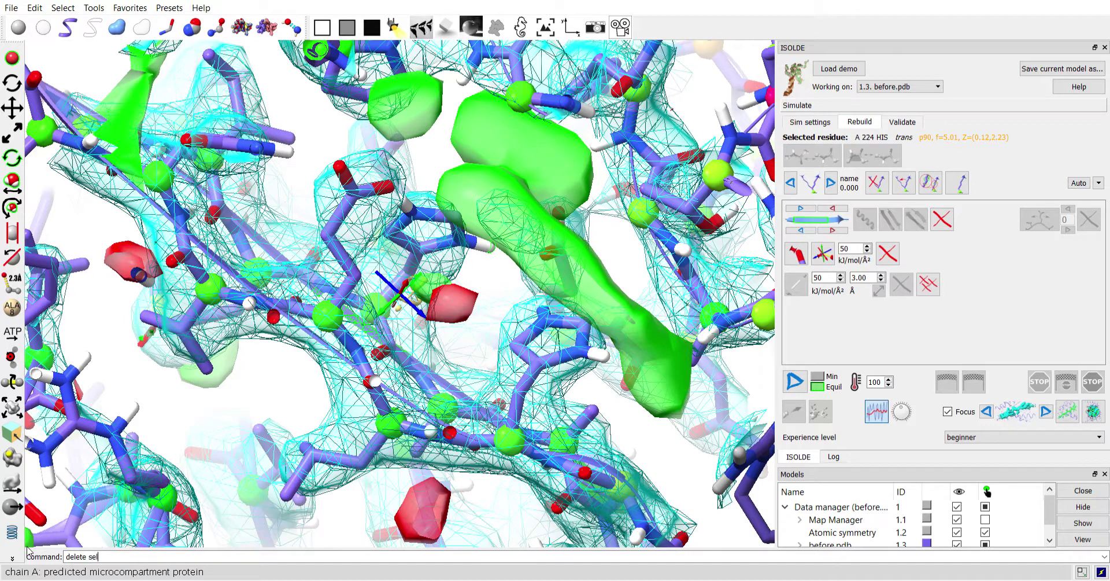
key(Return)
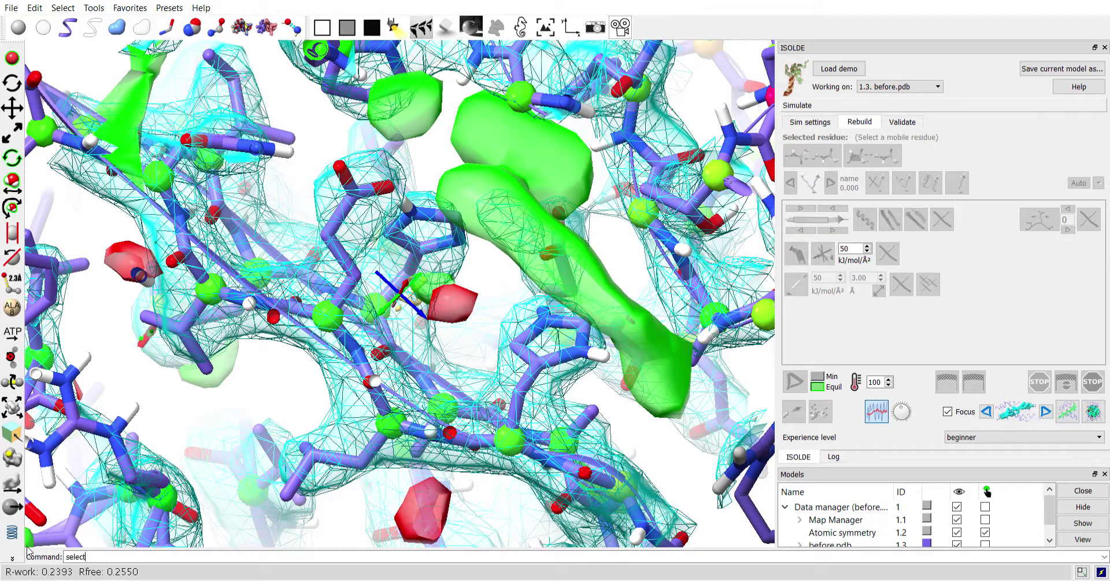
Select all of model #1, restart the simulation and examine the histidine side chains and surrounding density
key(Return)
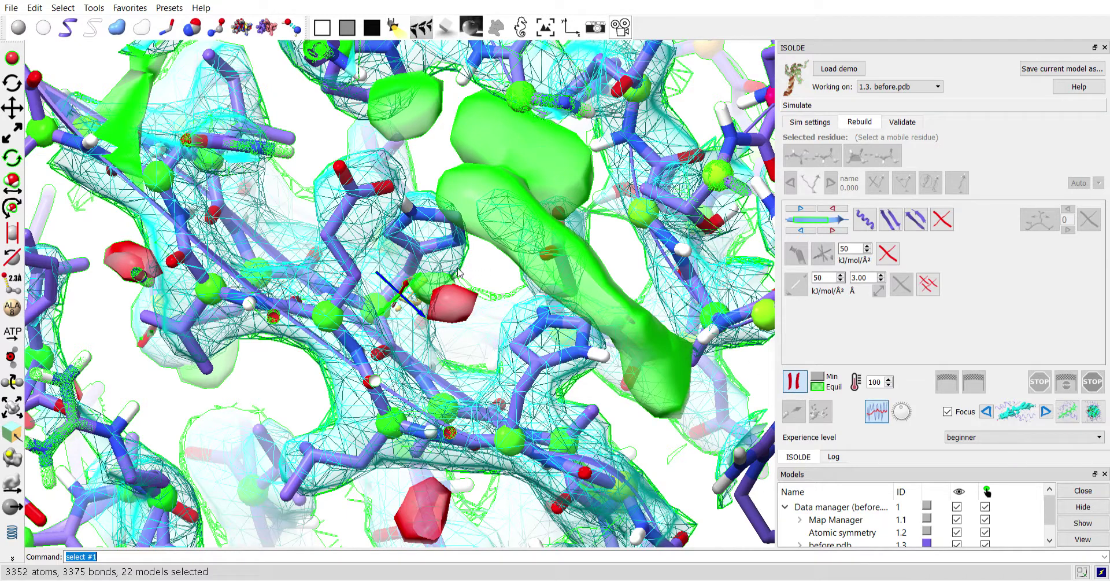
drag(459, 272, 411, 308)
drag(465, 283, 489, 281)
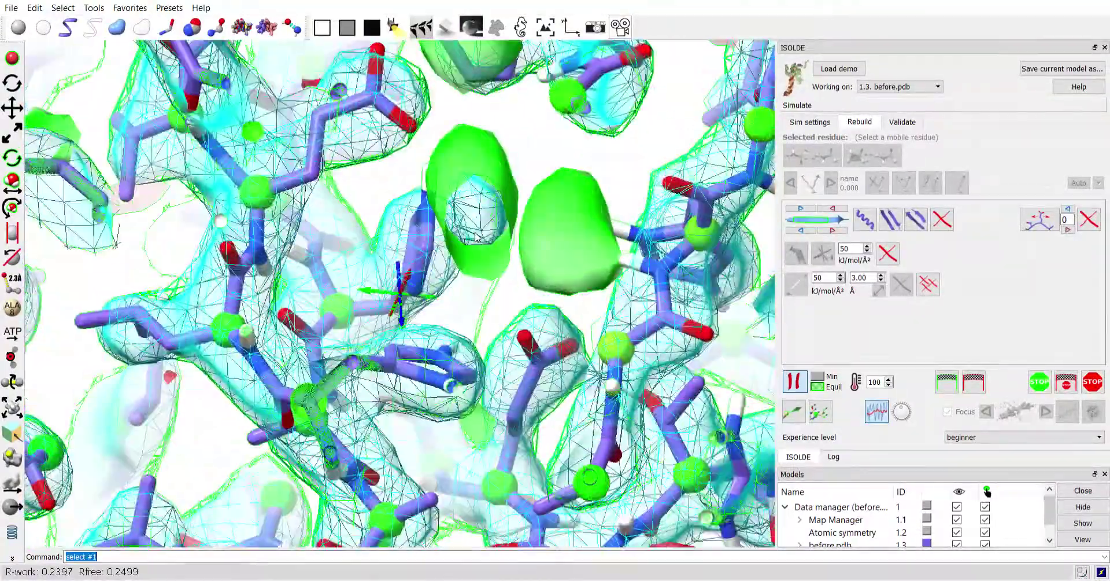
drag(475, 237, 321, 81)
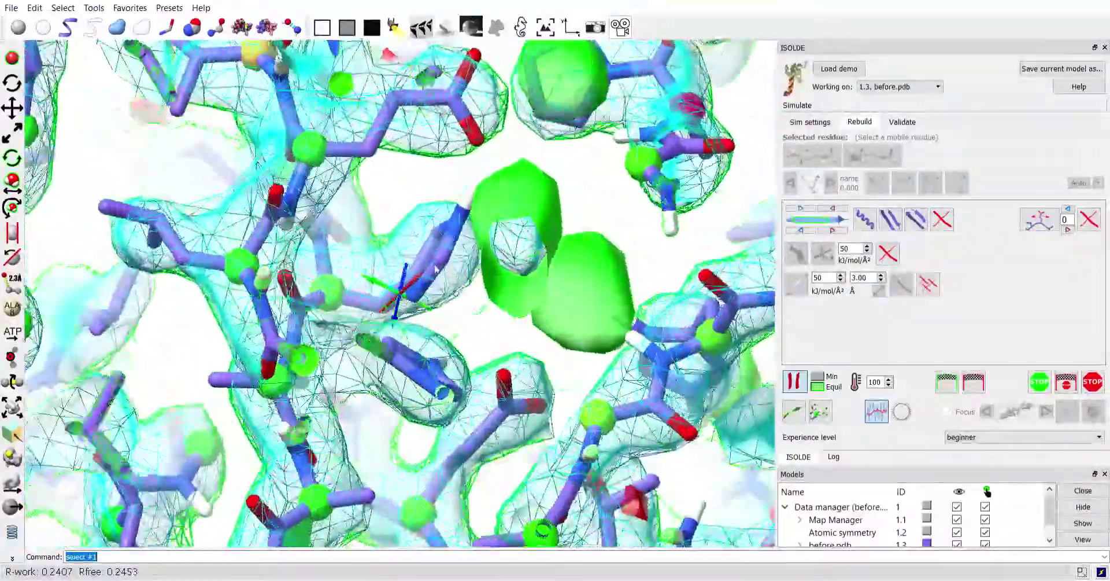
drag(436, 269, 379, 377)
scroll(301, 426, down, 2)
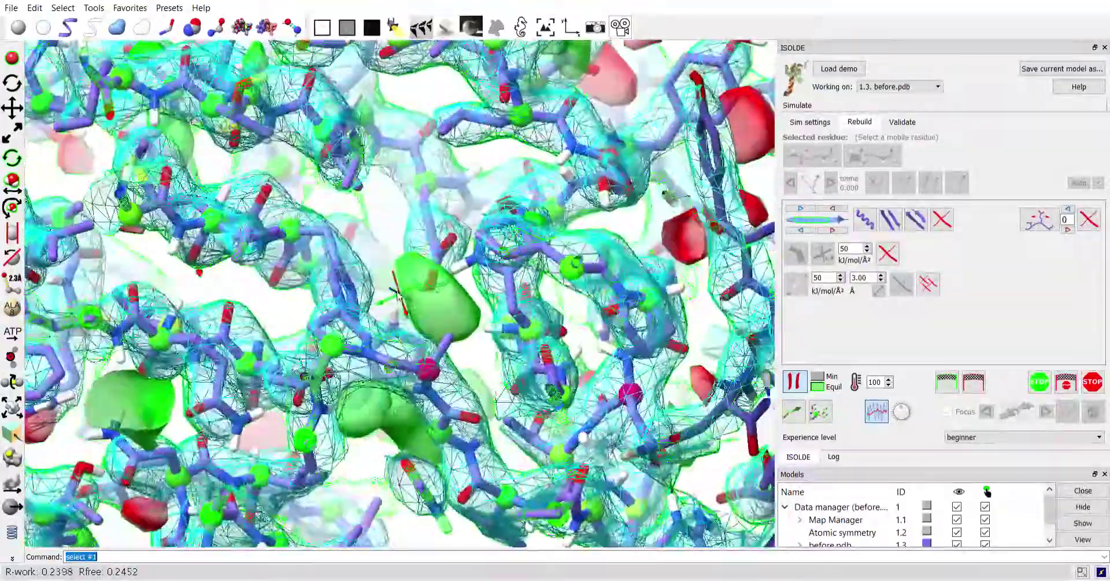
drag(397, 292, 432, 252)
Refresh the rotamer outlier list, select SER 251 of chain A and examine the loop around it
click(902, 122)
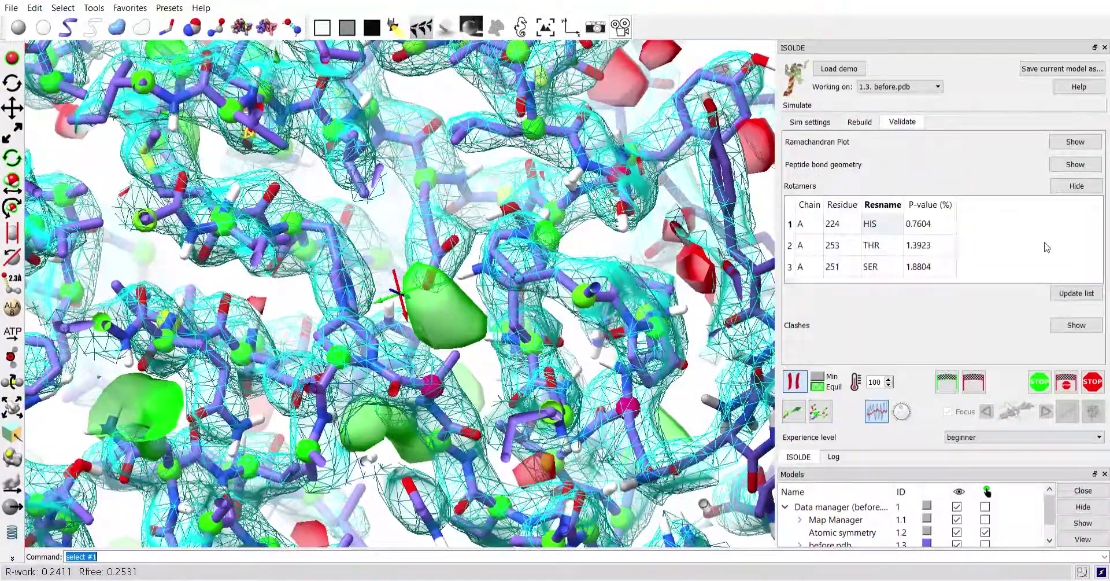
click(1073, 295)
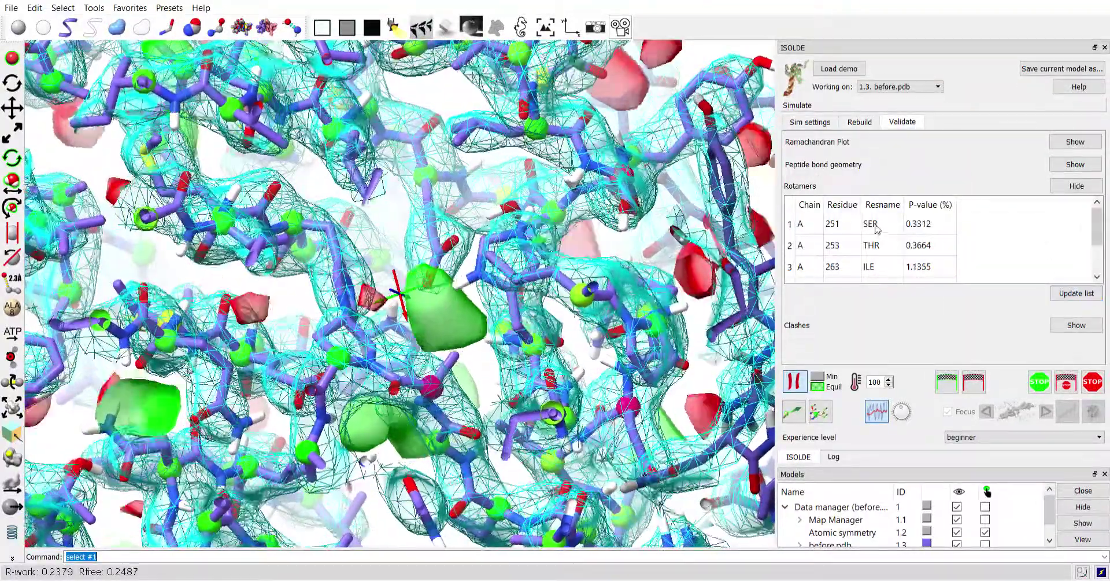
click(877, 229)
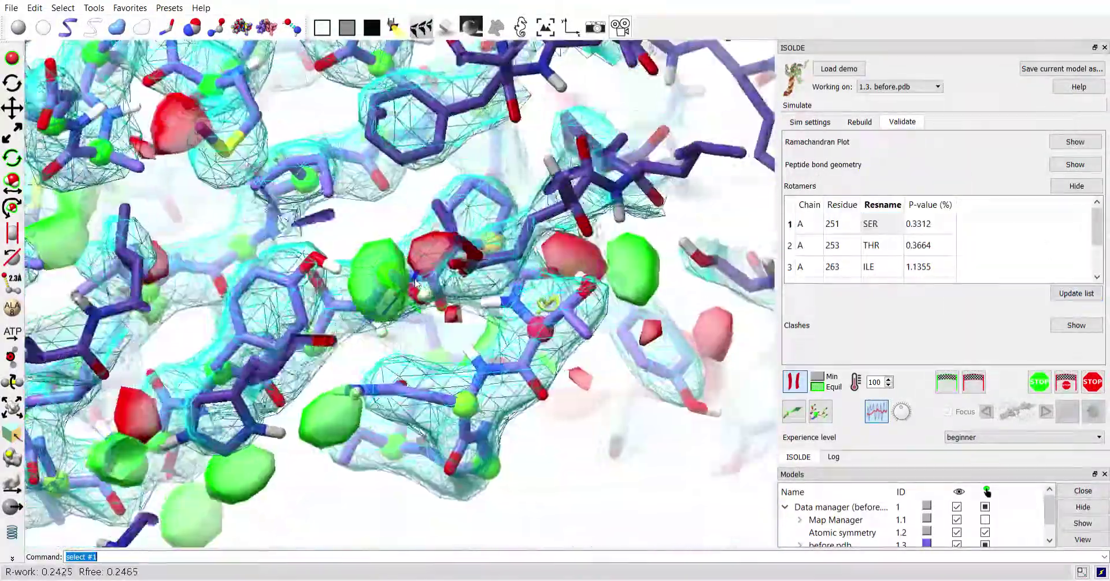
drag(415, 283, 527, 375)
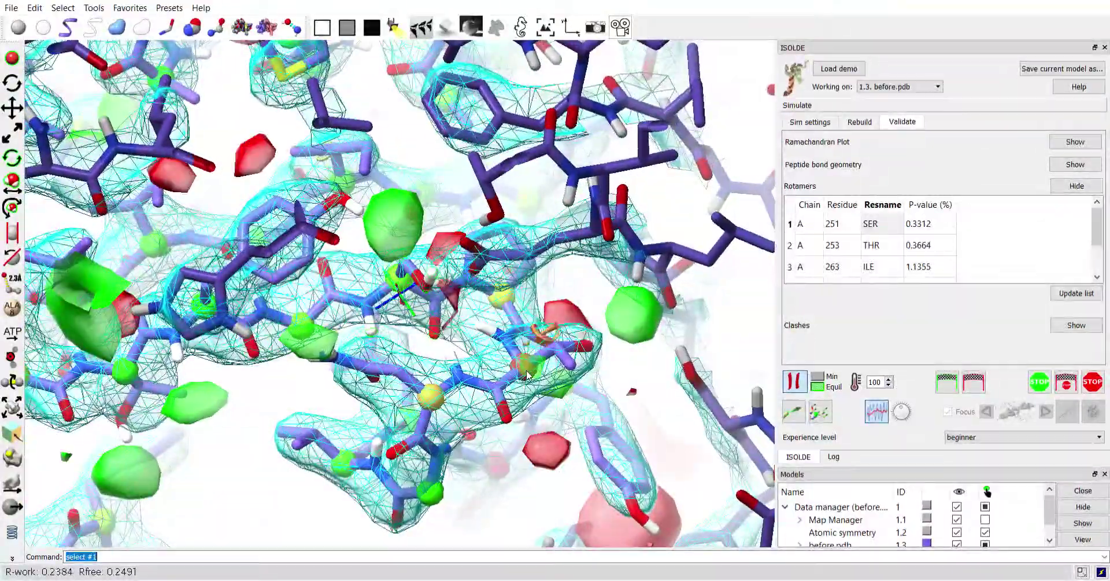
Flip the peptide bond of THR 253 in chain A and restrain its side chain to rotamer p
click(859, 122)
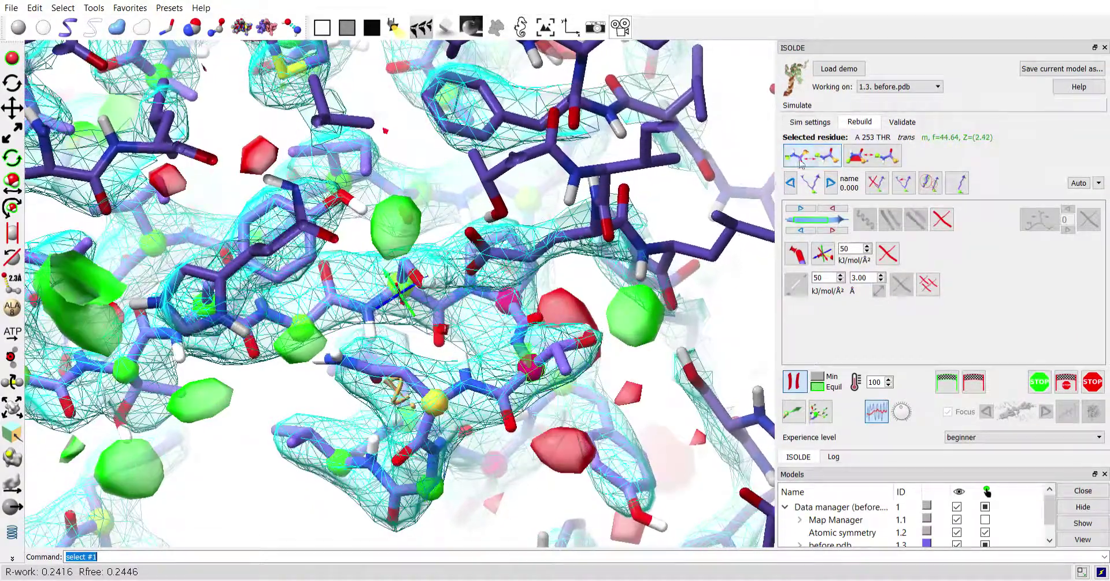
click(801, 163)
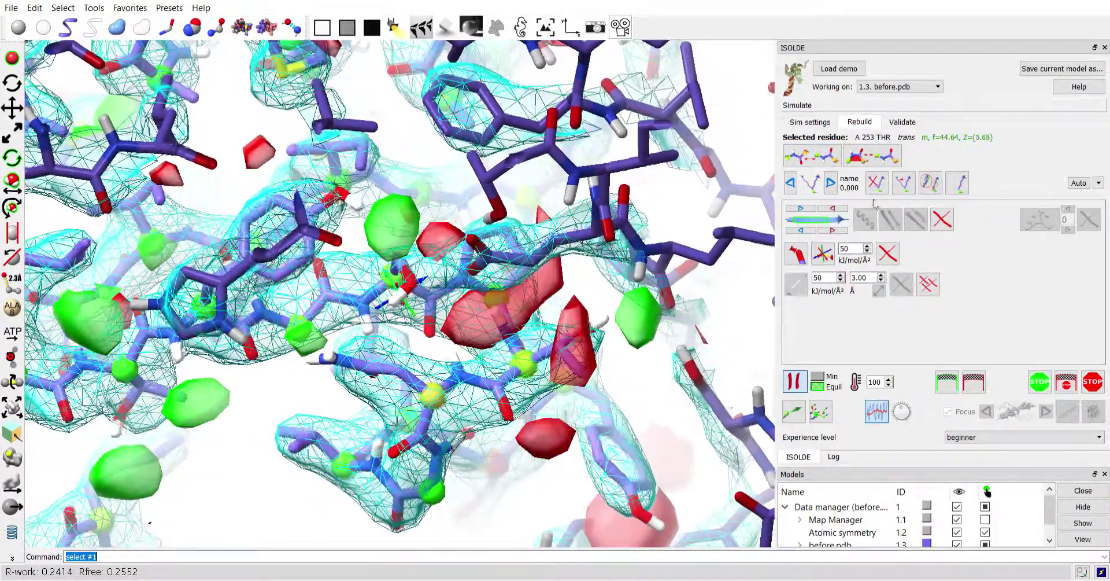
click(830, 183)
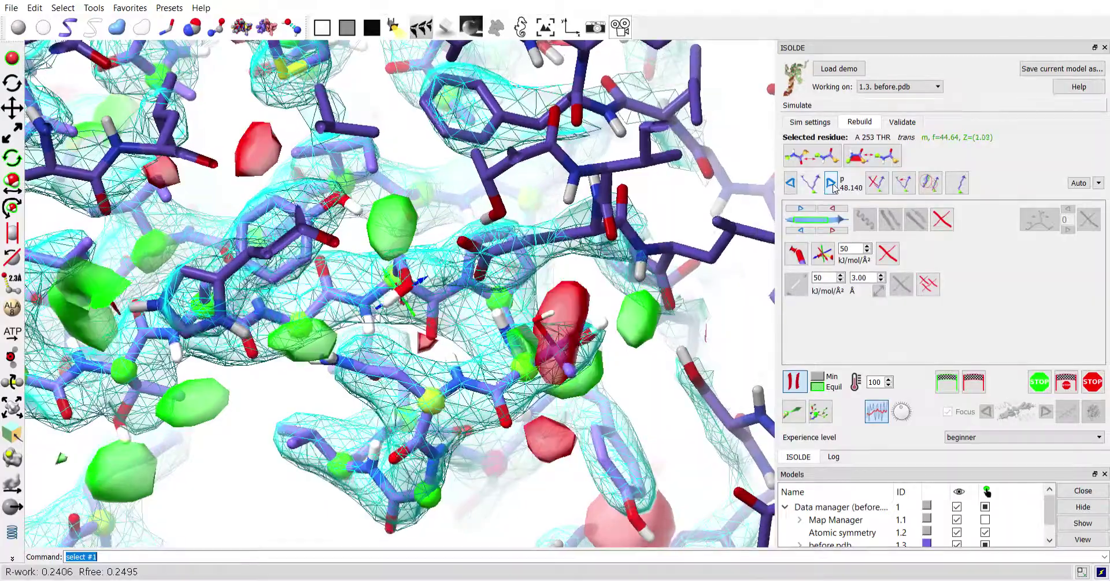
click(931, 186)
drag(531, 297, 528, 275)
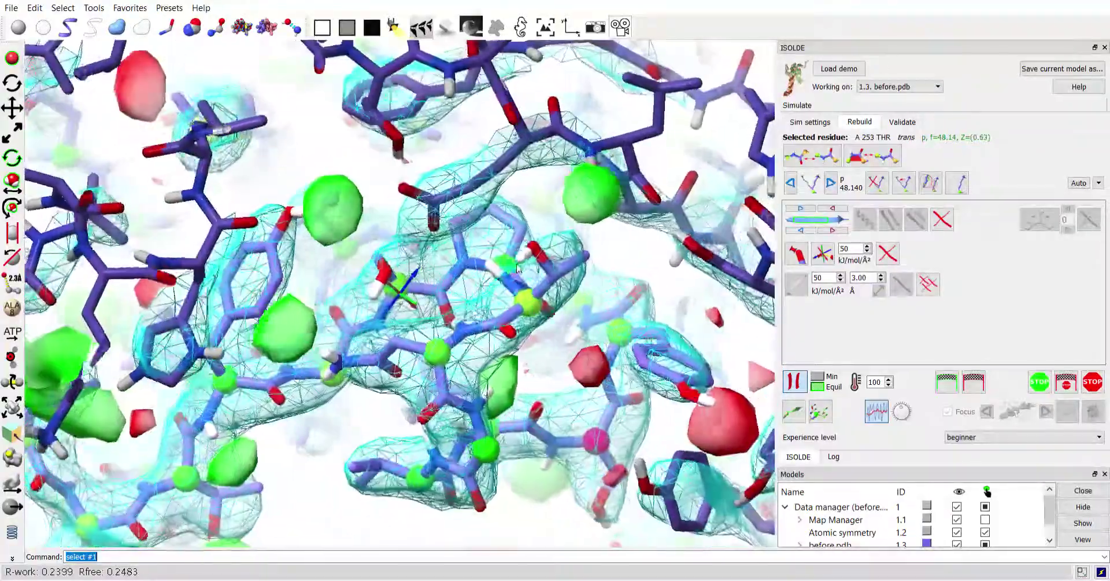
Refresh the rotamer outlier list, select ILE 263 of chain A and examine its side chain in the density
click(894, 122)
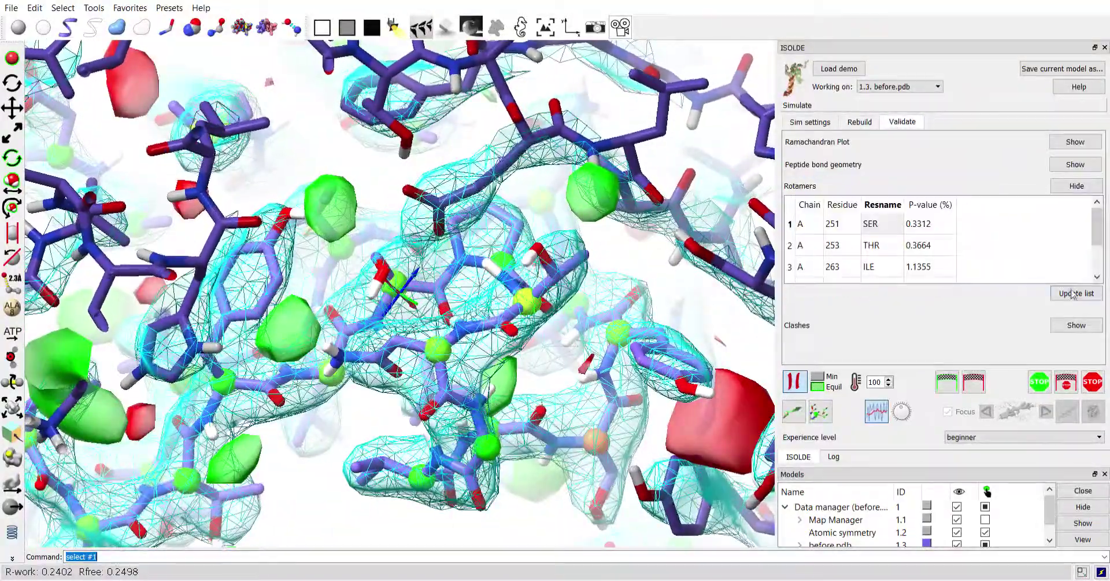
click(1073, 294)
click(880, 229)
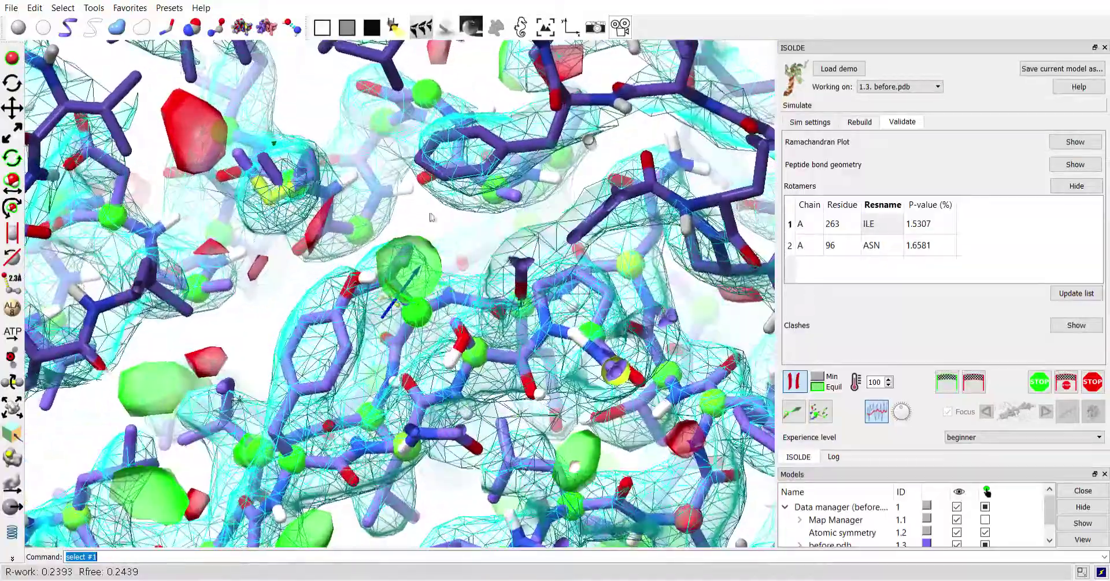
mouse_move(430, 218)
mouse_down()
mouse_move(463, 243)
mouse_move(585, 199)
mouse_move(569, 269)
mouse_move(584, 309)
mouse_move(598, 314)
mouse_up()
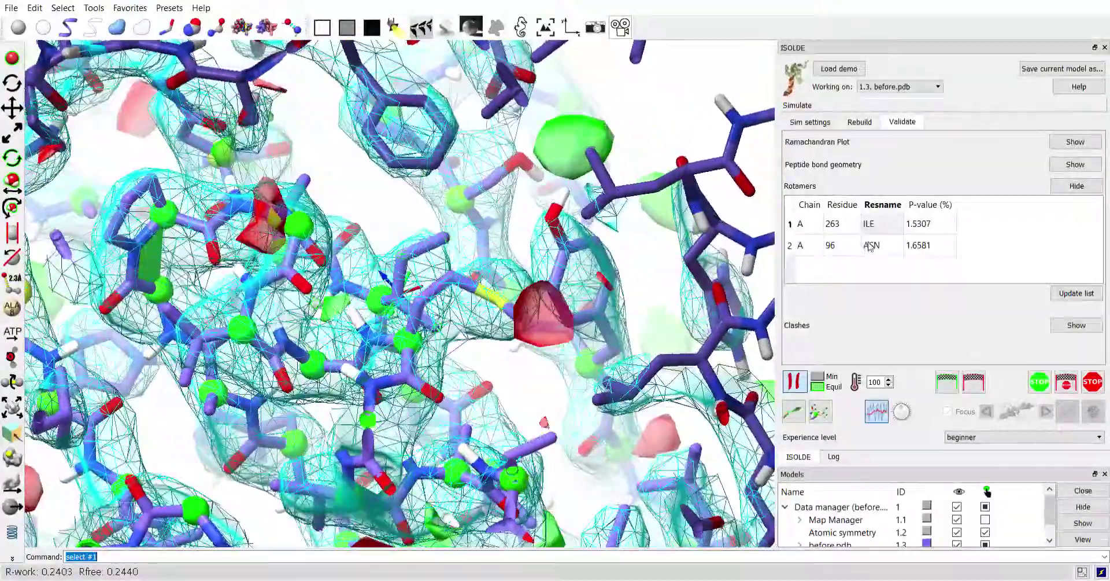
Select ASN 96 of chain A, restrain its side chain to rotamer m-40 and release the restraint
click(871, 245)
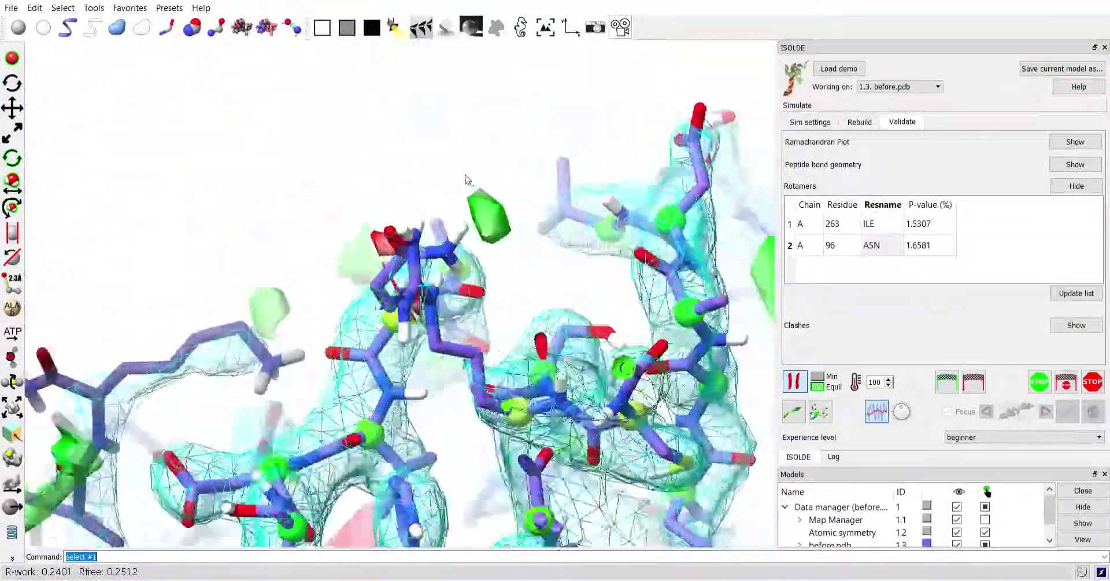
drag(465, 179, 554, 224)
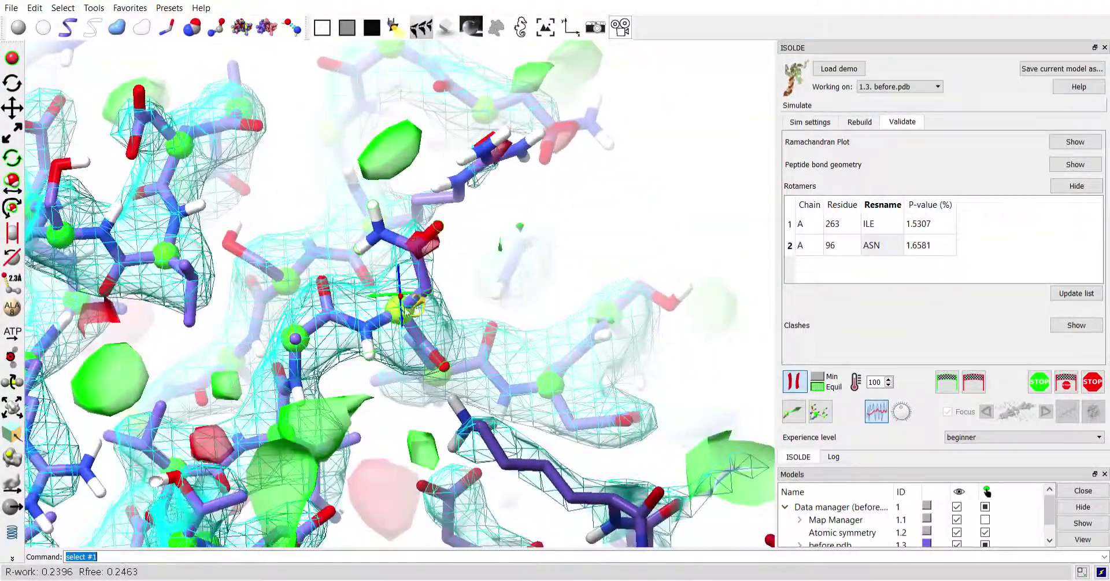
click(859, 121)
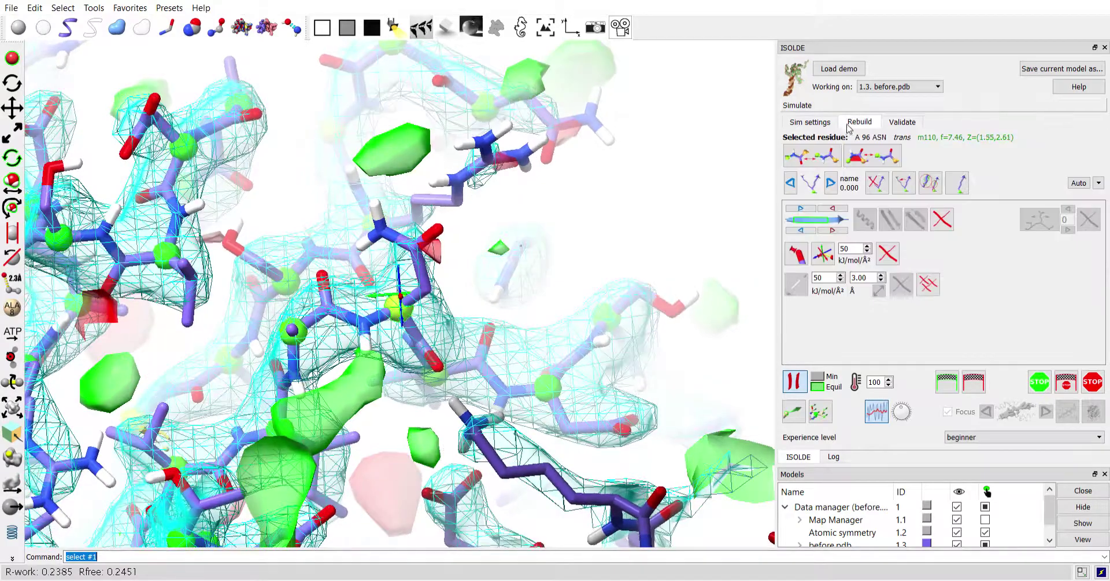
click(831, 183)
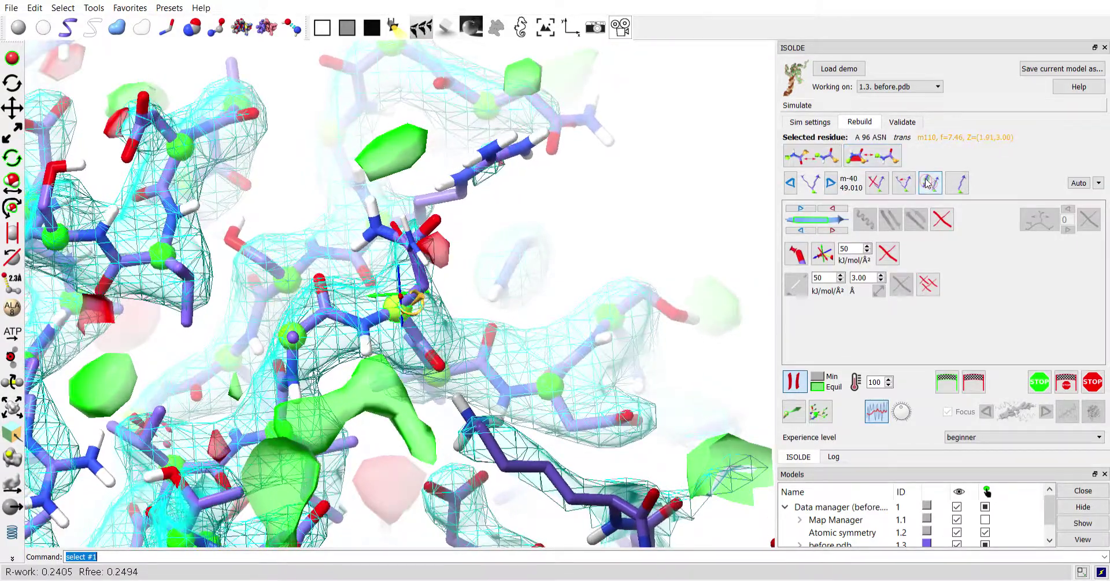
click(958, 184)
drag(590, 211, 578, 249)
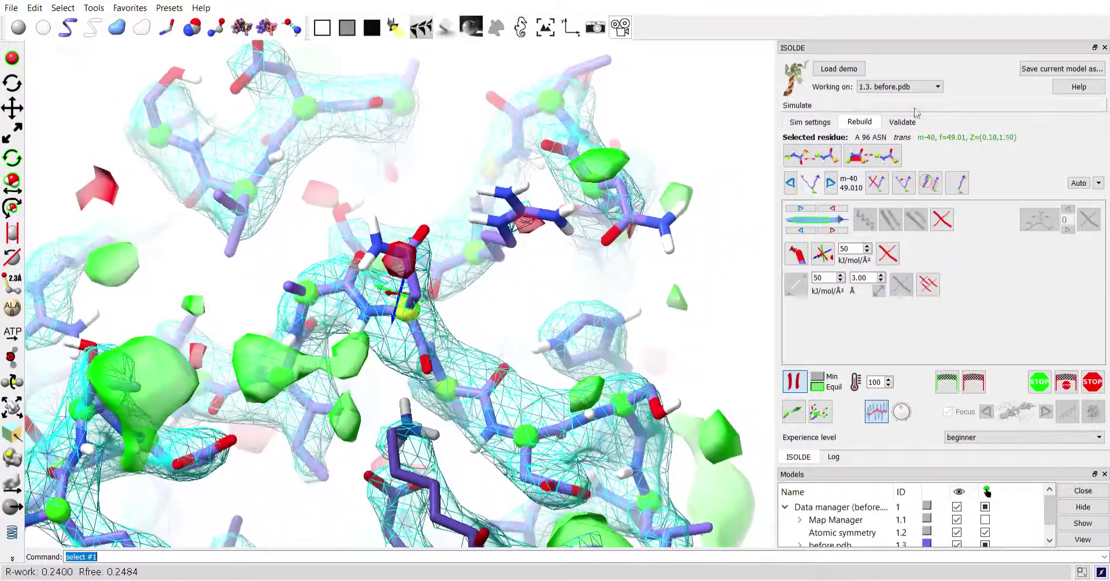
Refresh the rotamer outlier list and replace it with the Ramachandran plot for general amino acid residues
click(893, 122)
click(1058, 292)
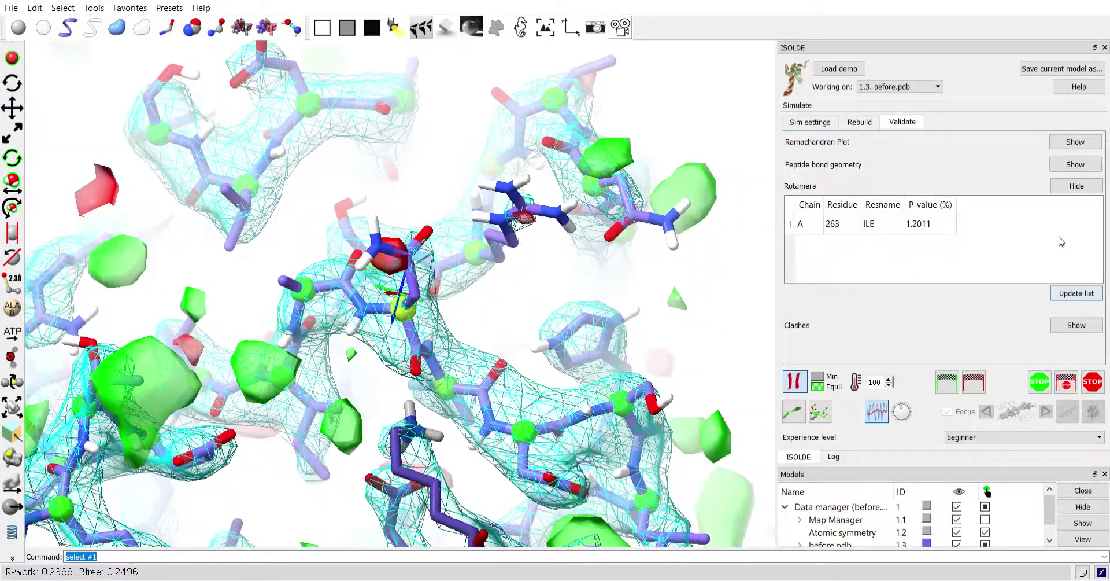
click(1075, 186)
click(1074, 142)
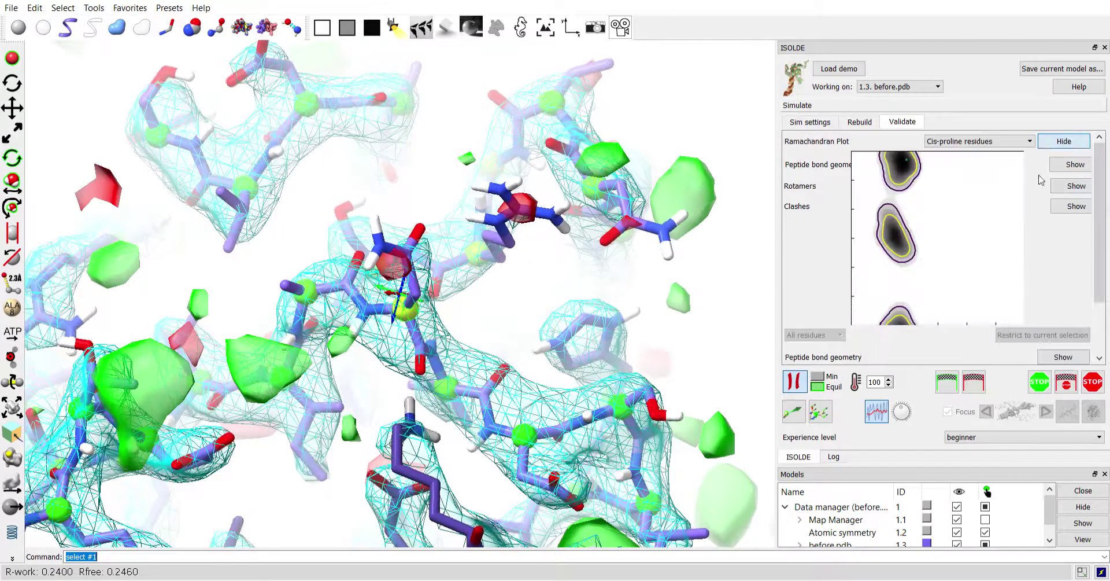
click(960, 193)
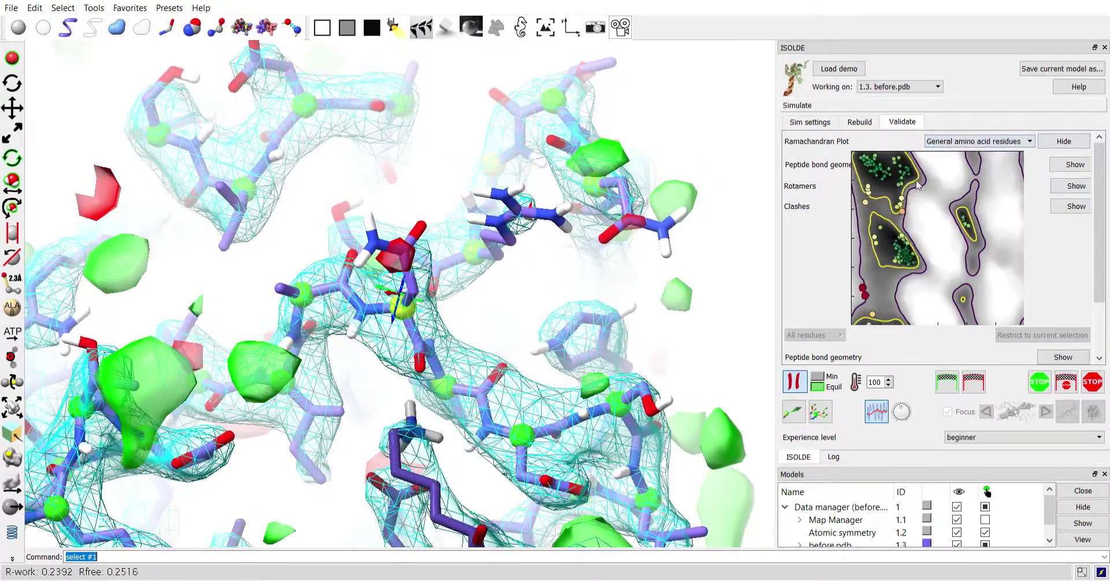
Go to the outlying residues from the general Ramachandran plot and examine their backbone, side chains and density
click(884, 274)
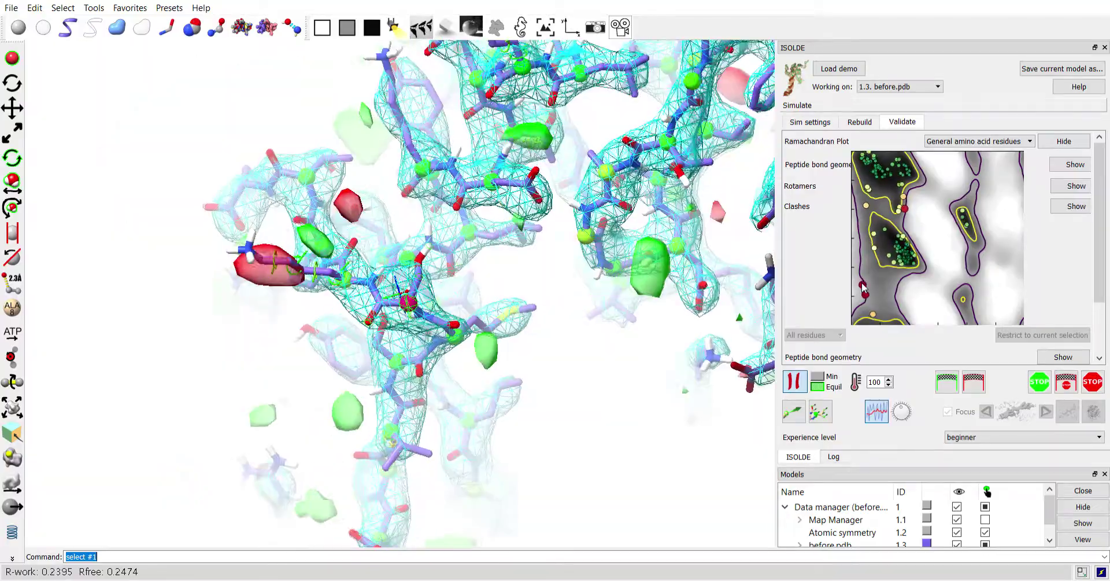
click(860, 299)
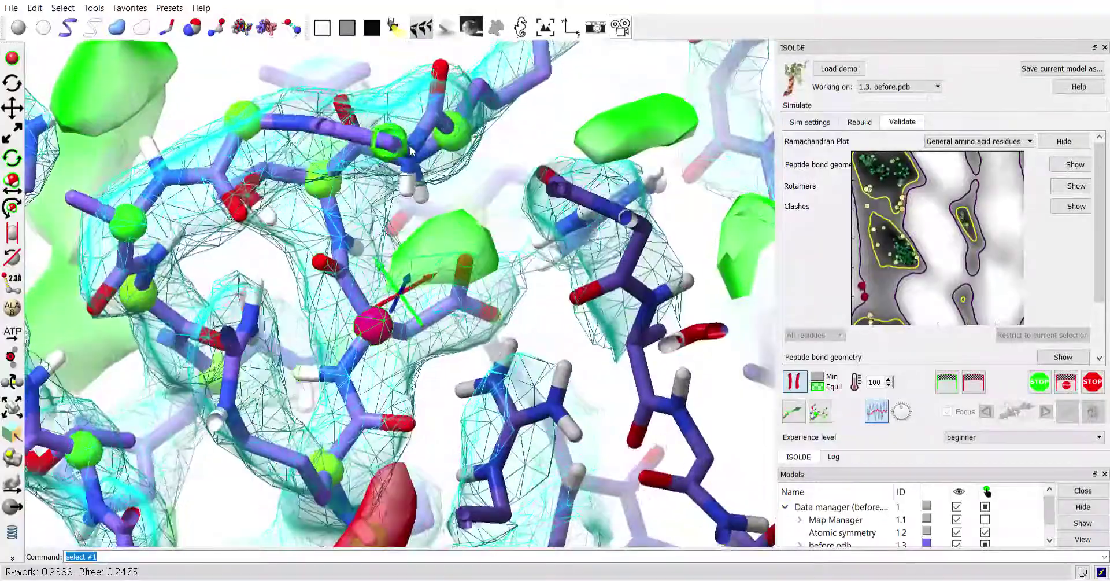
drag(410, 150, 357, 190)
ctrl+scroll(367, 197, down, 1)
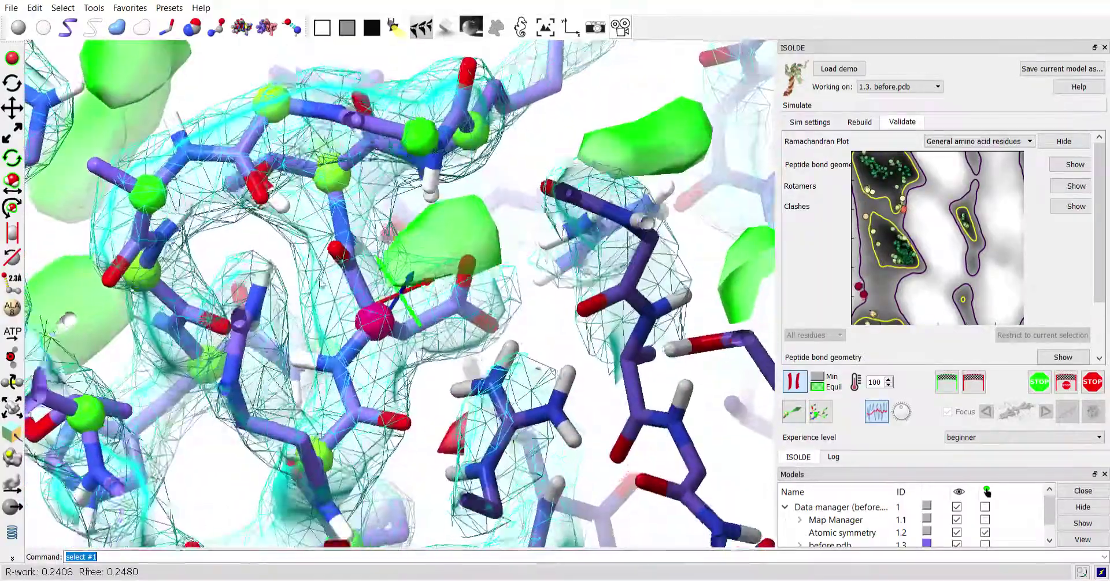
drag(322, 284, 296, 334)
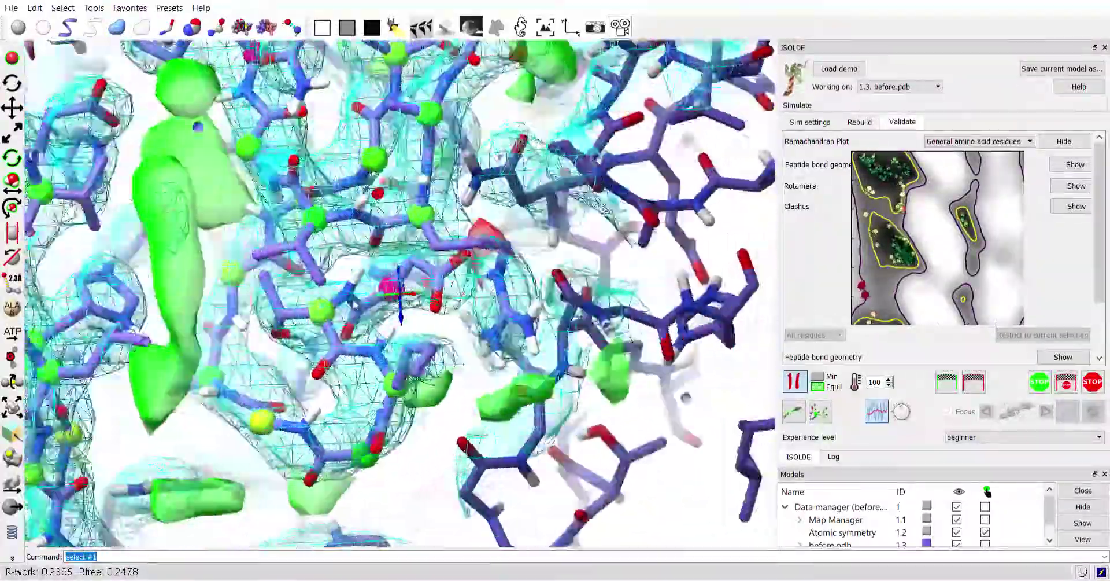
drag(550, 442, 560, 418)
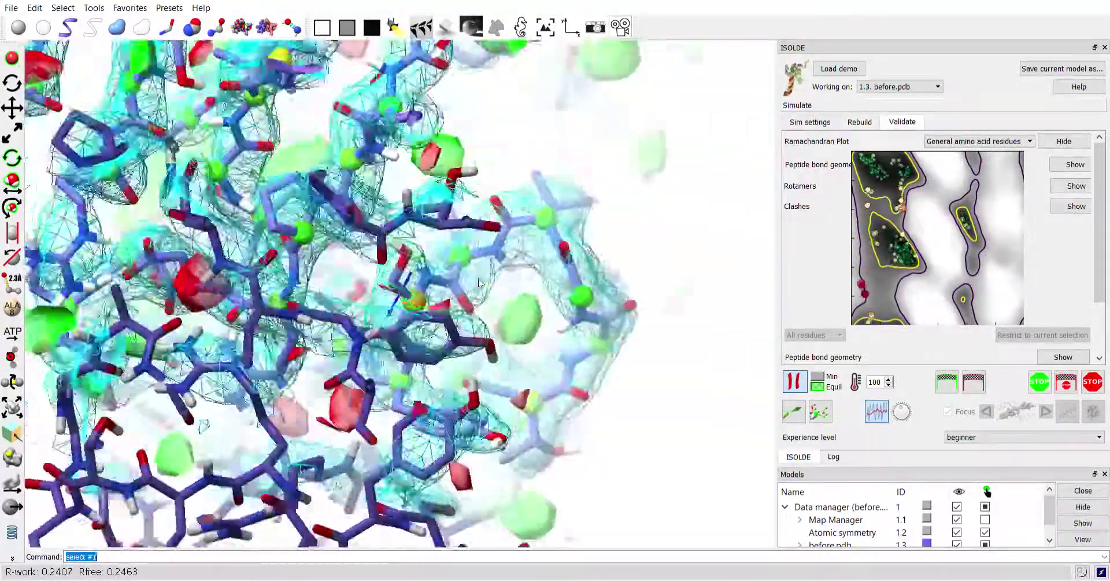
drag(480, 282, 253, 539)
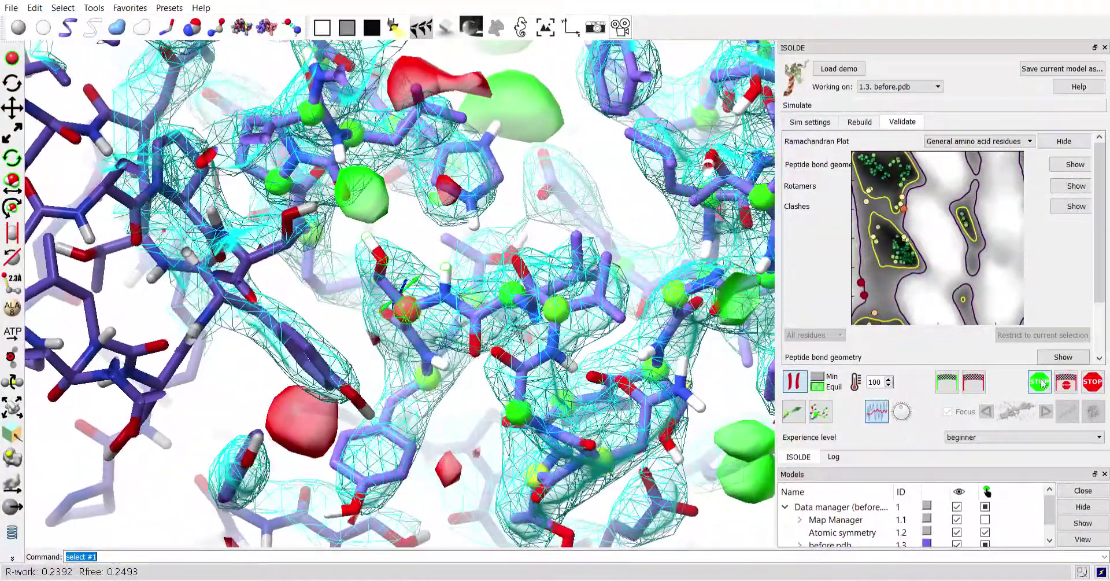
Stop the simulation, delete the selected ring hydrogen with delete sel, and select all of #1 to restart simulating
click(1040, 381)
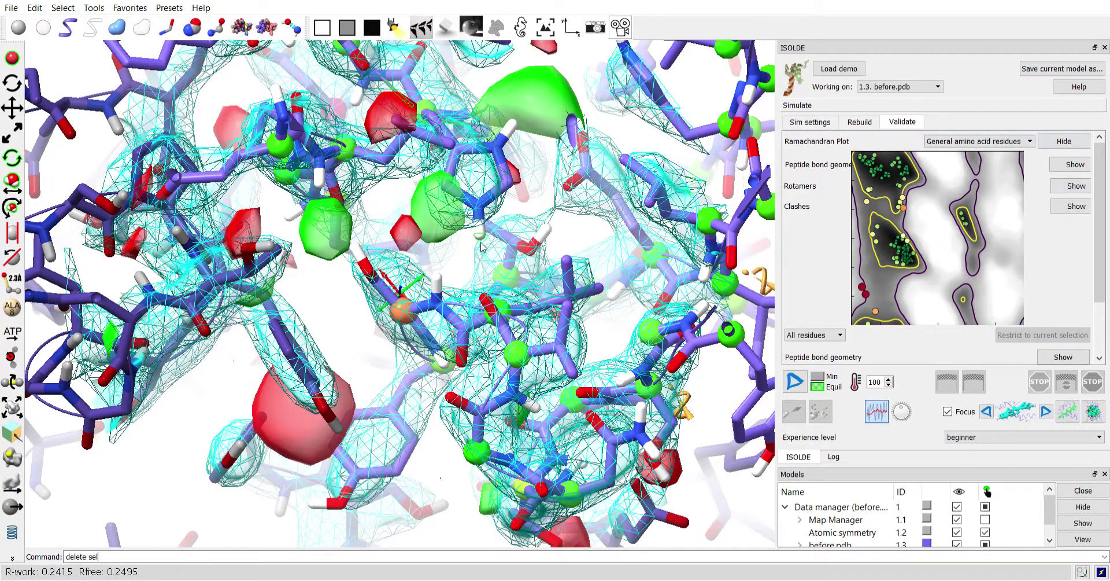
text(select )
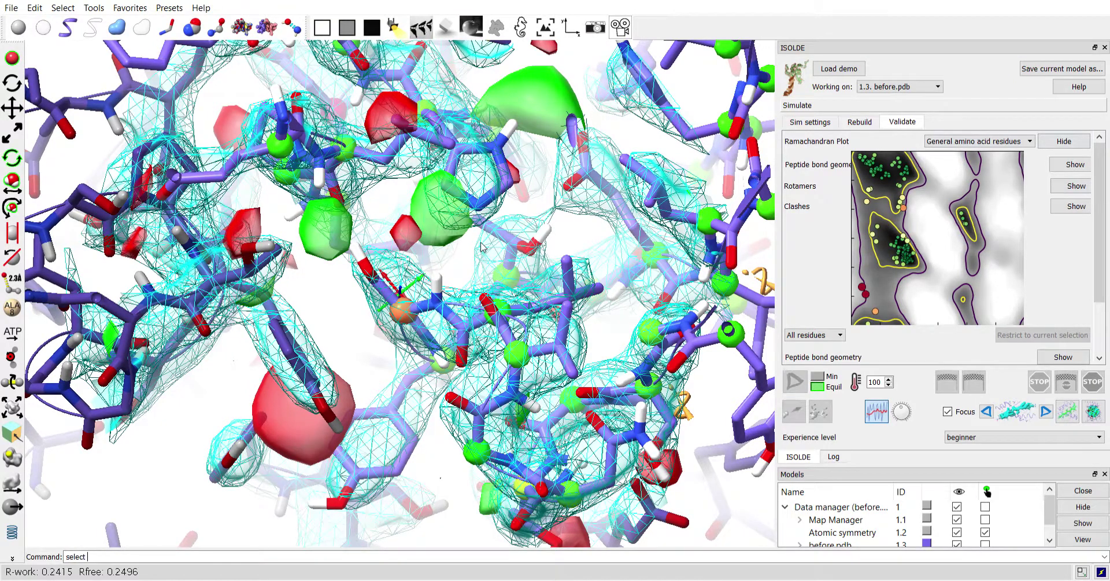
text(#1)
key(Return)
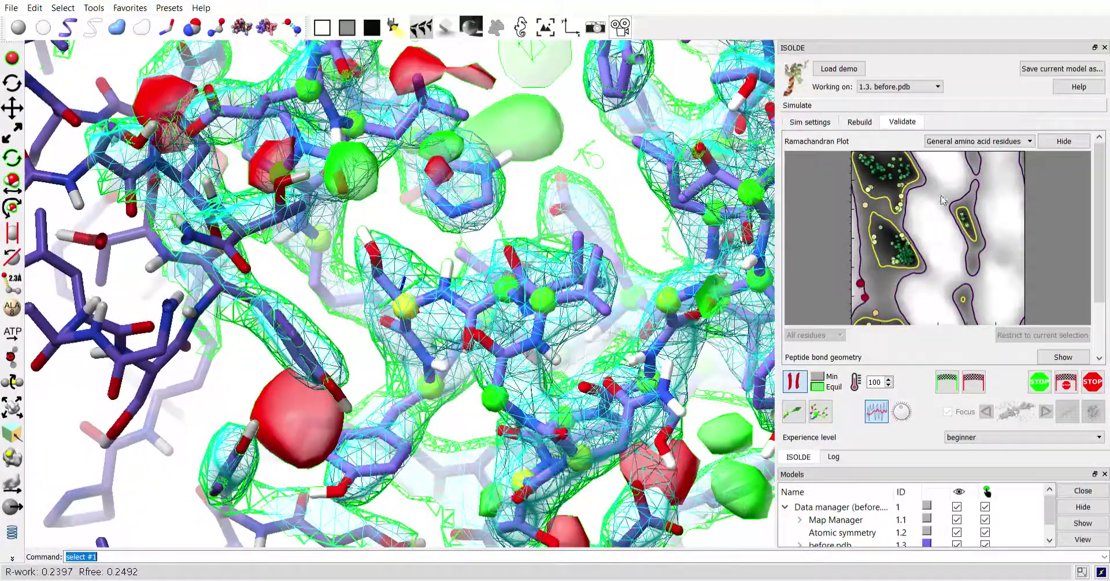
Review the Ramachandran plot for isoleucine or valine residues, return to general amino acid residues and go to a marginal residue
scroll(957, 143, down, 1)
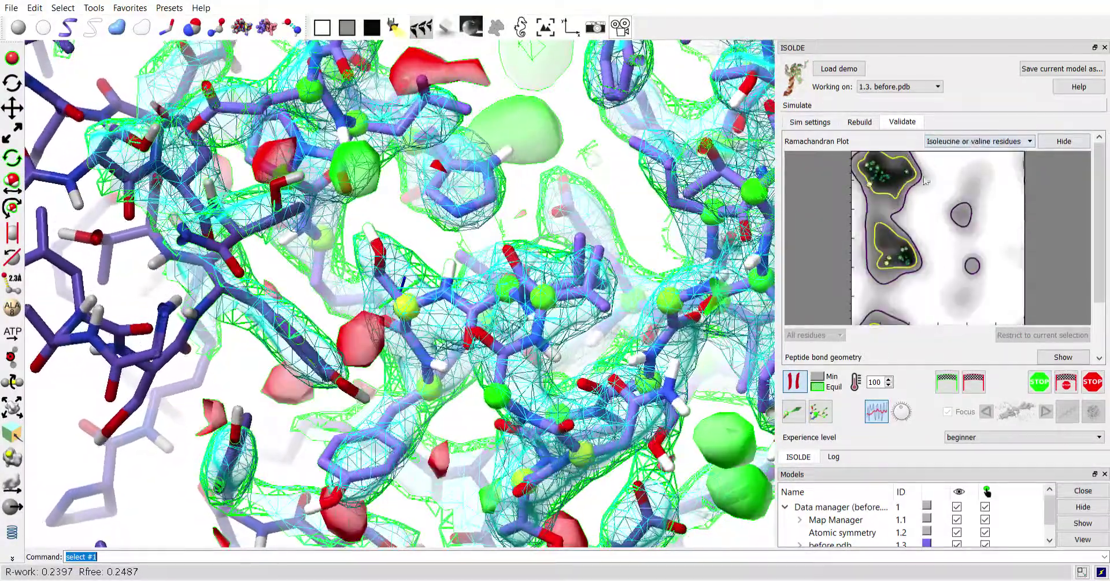
click(943, 145)
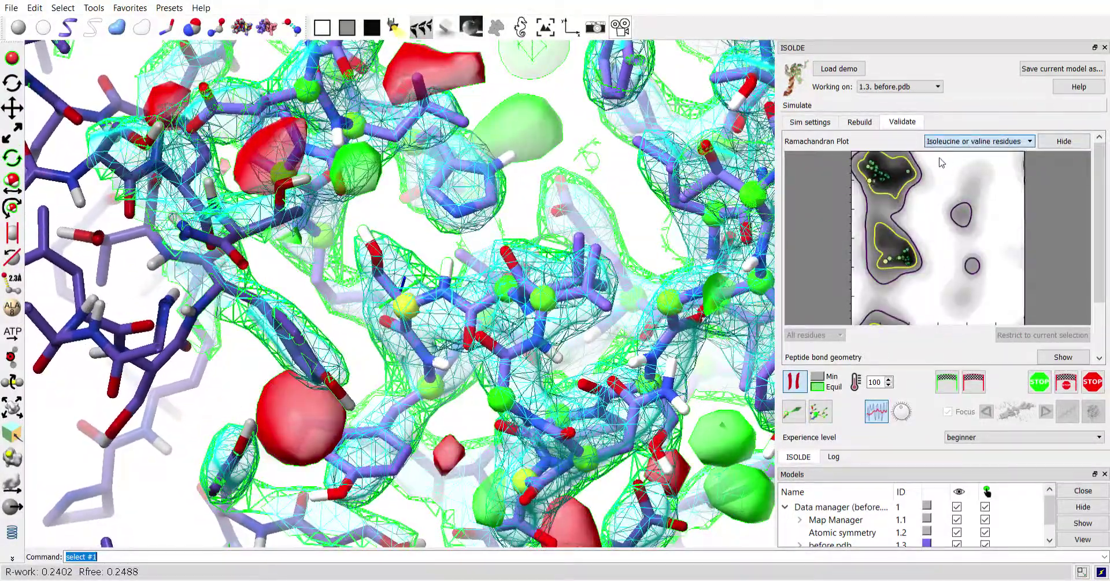
click(940, 156)
click(883, 201)
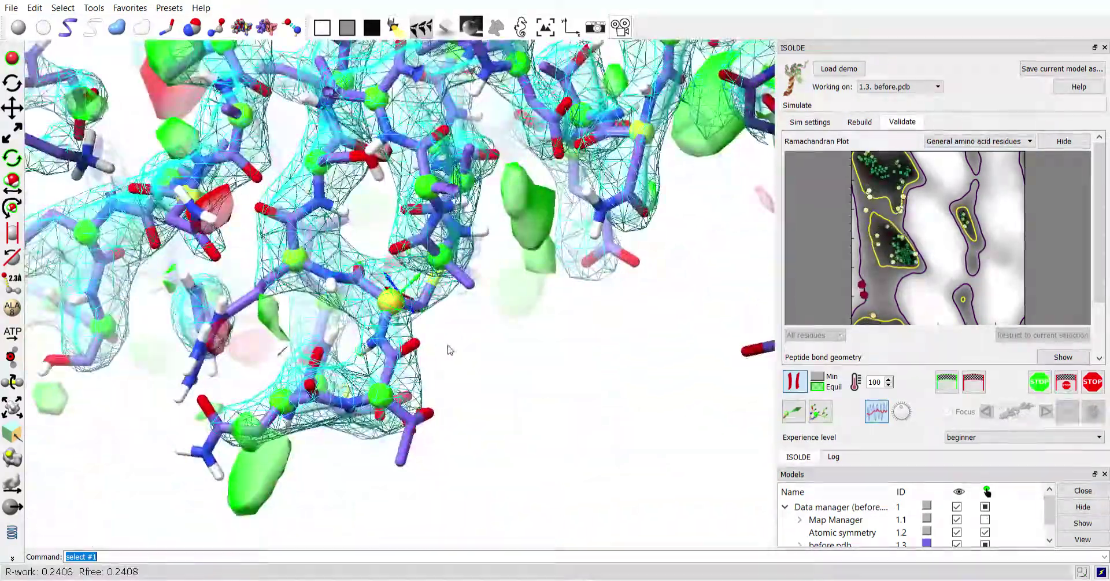
Review the Ramachandran plots for isoleucine or valine residues and residues preceding proline, and examine the outlier preceding proline
drag(448, 350, 402, 372)
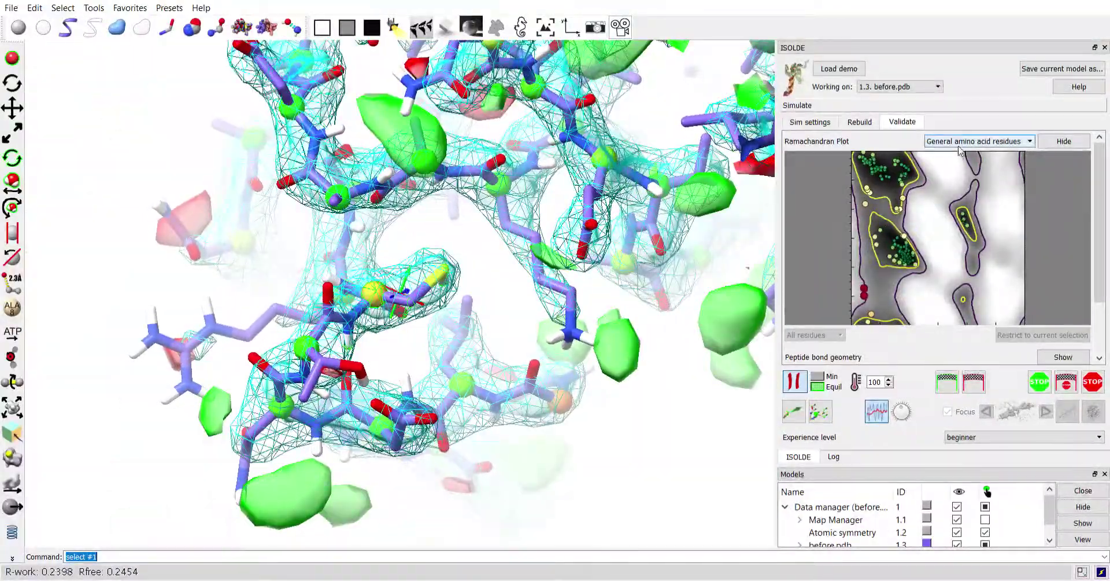
click(943, 171)
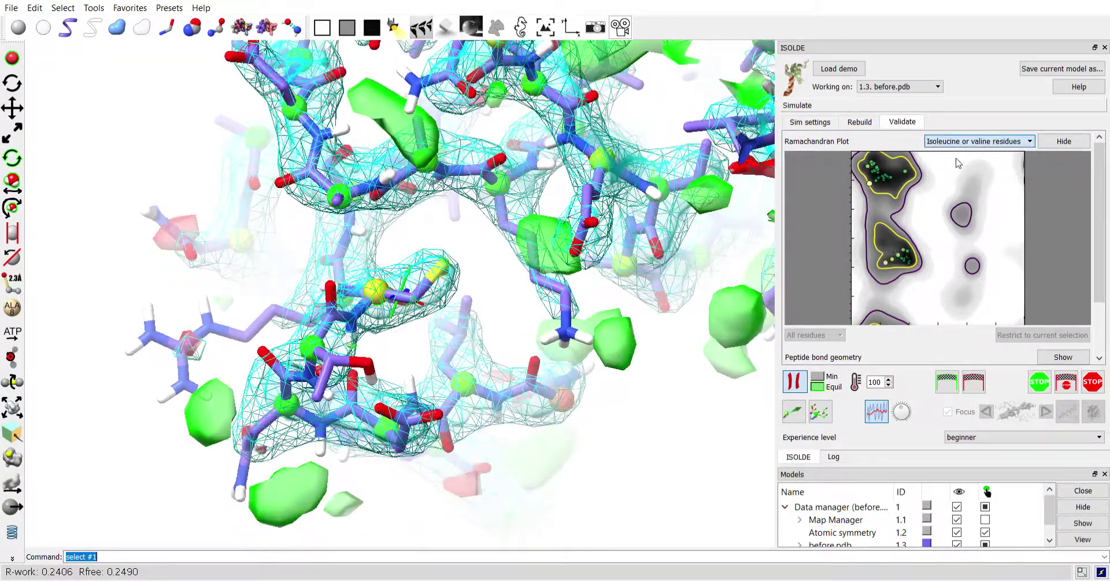
key(Down)
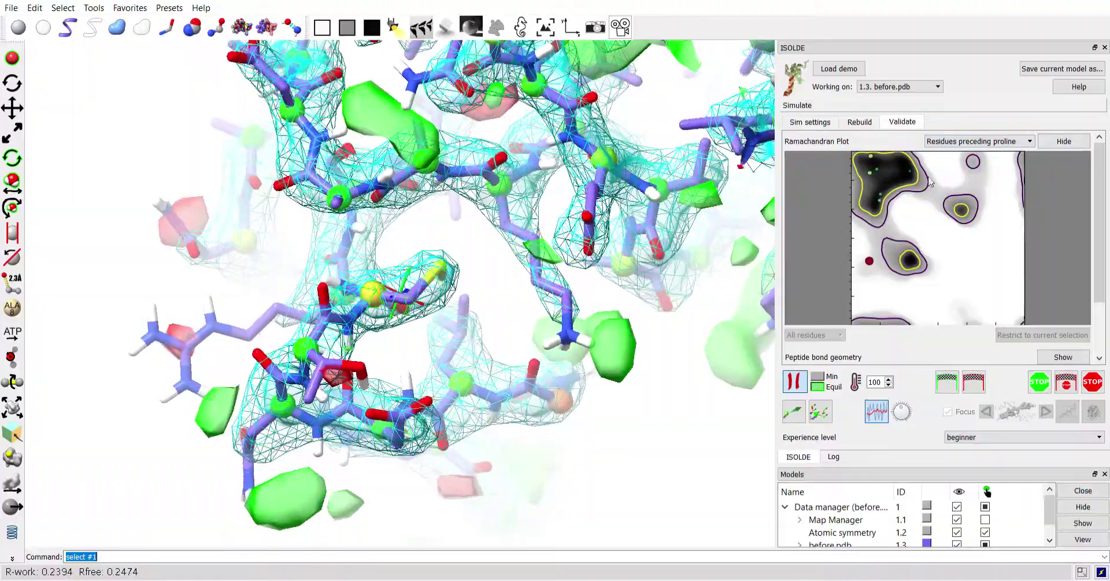
click(870, 263)
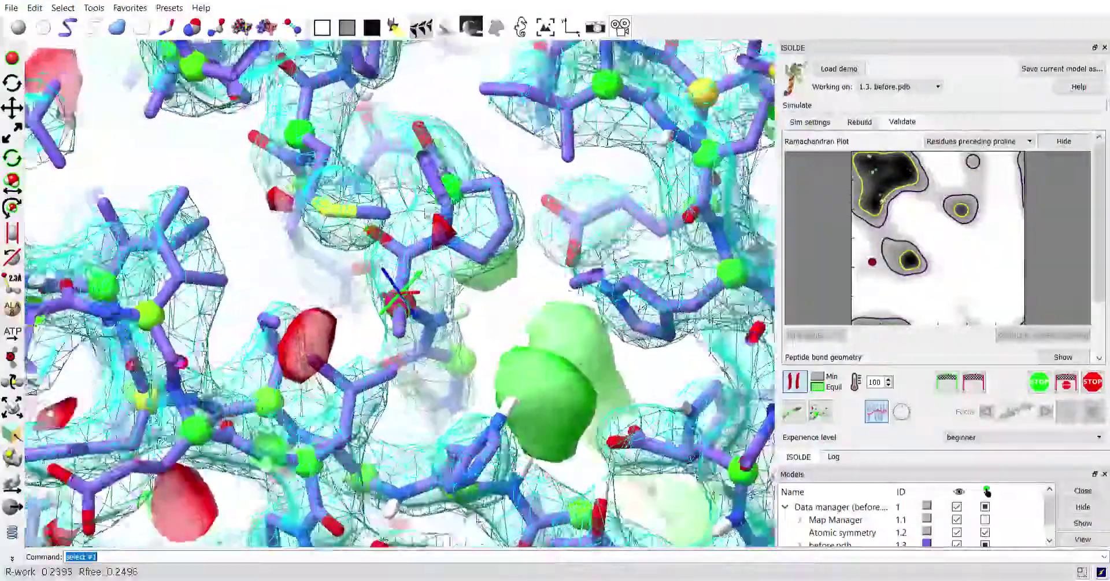
drag(485, 173, 361, 242)
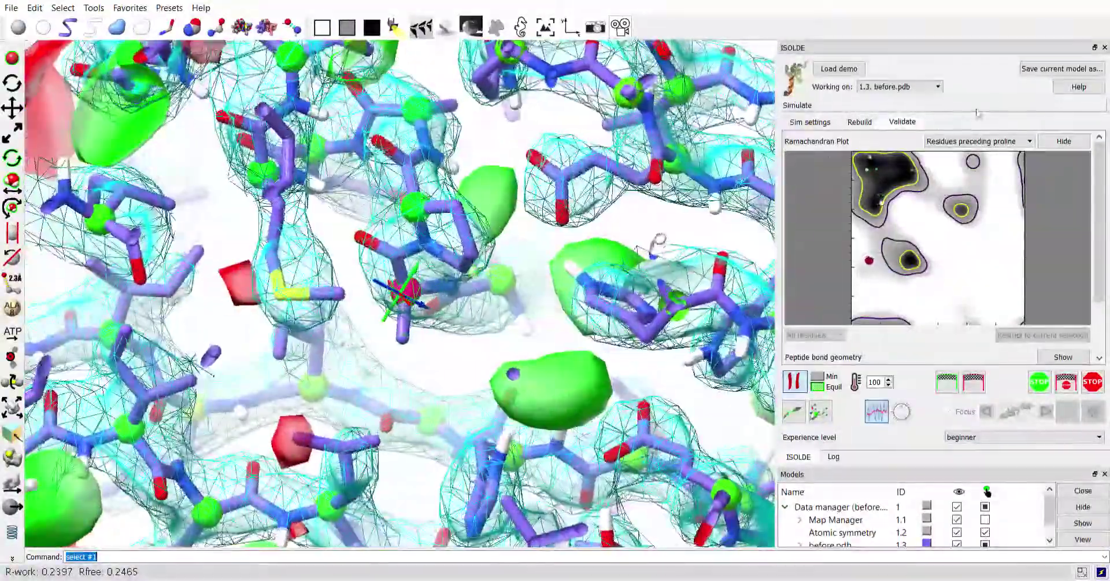
Go to outlying glycine A 106 from the glycine Ramachandran plot and flip its peptide bond to fit the density
click(977, 141)
click(960, 162)
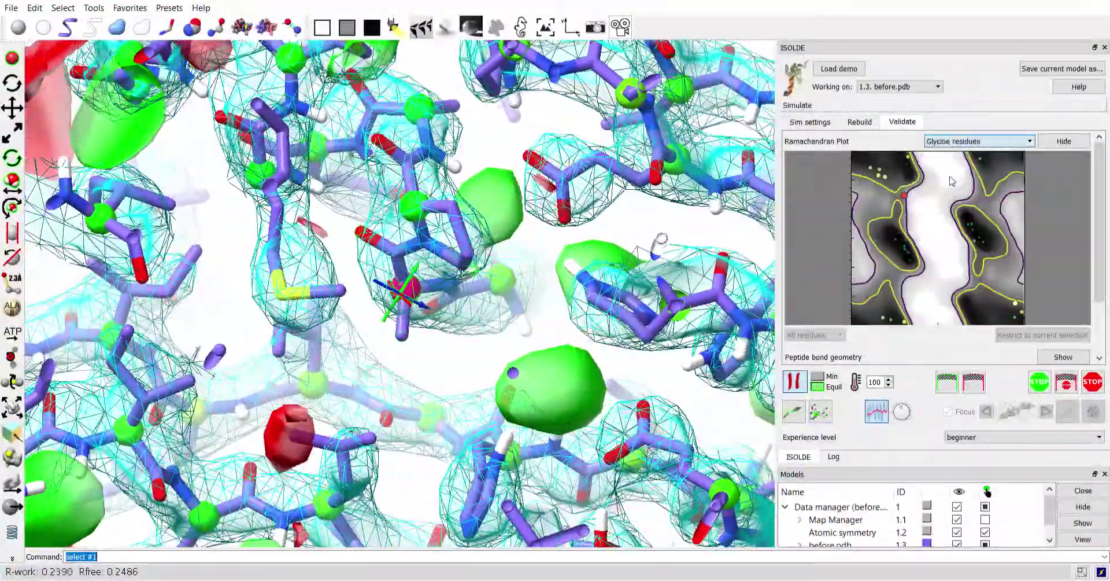
click(905, 196)
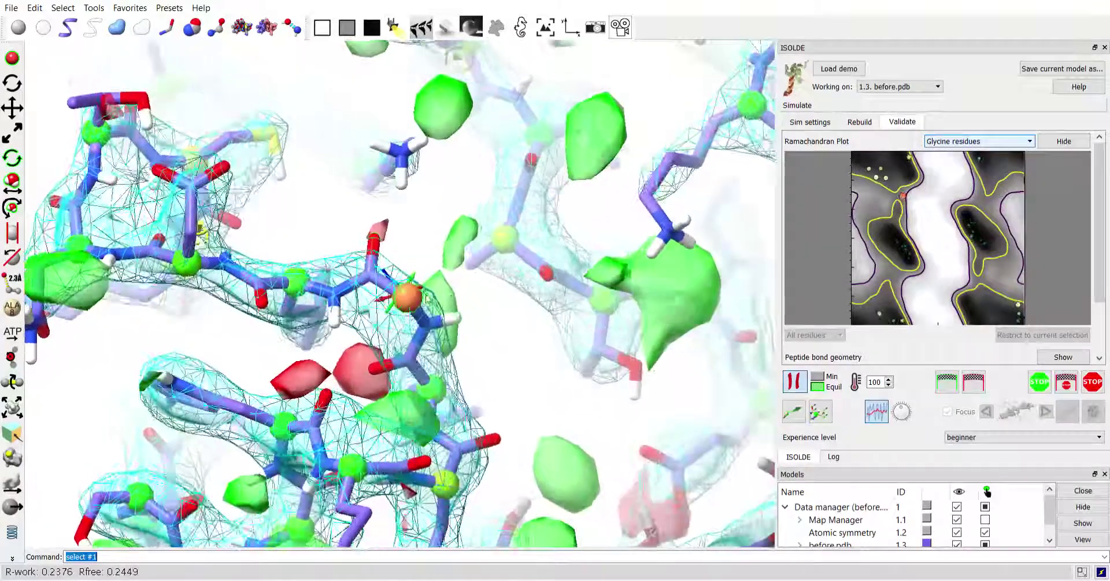
click(860, 121)
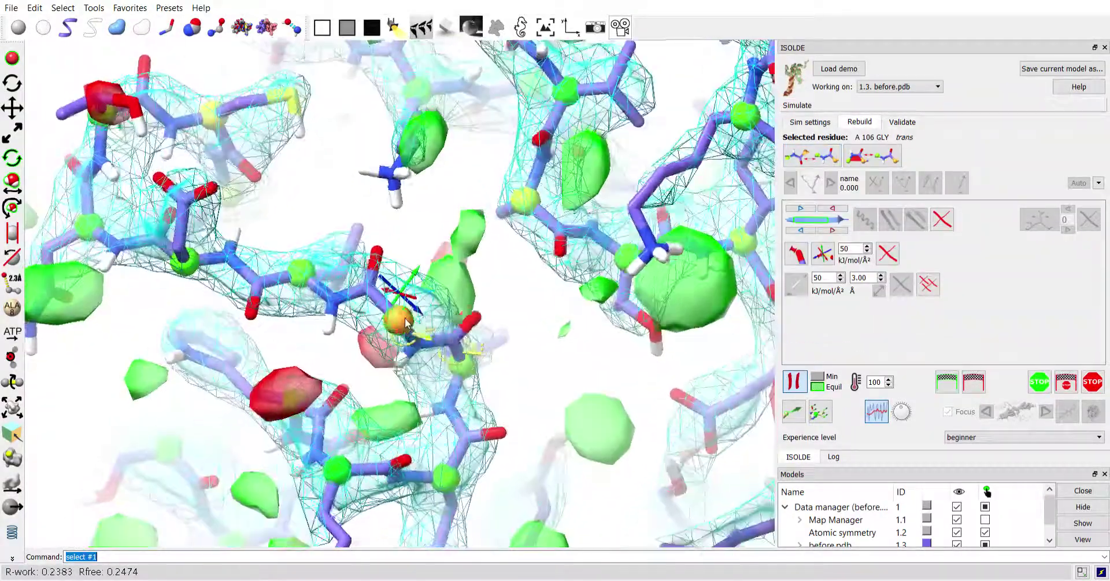
mouse_move(405, 322)
mouse_down()
mouse_move(434, 298)
mouse_move(362, 299)
mouse_move(405, 312)
mouse_move(390, 309)
mouse_up()
Review the Ramachandran plots for trans-proline and cis-proline residues, and return to general amino acid residues
click(903, 122)
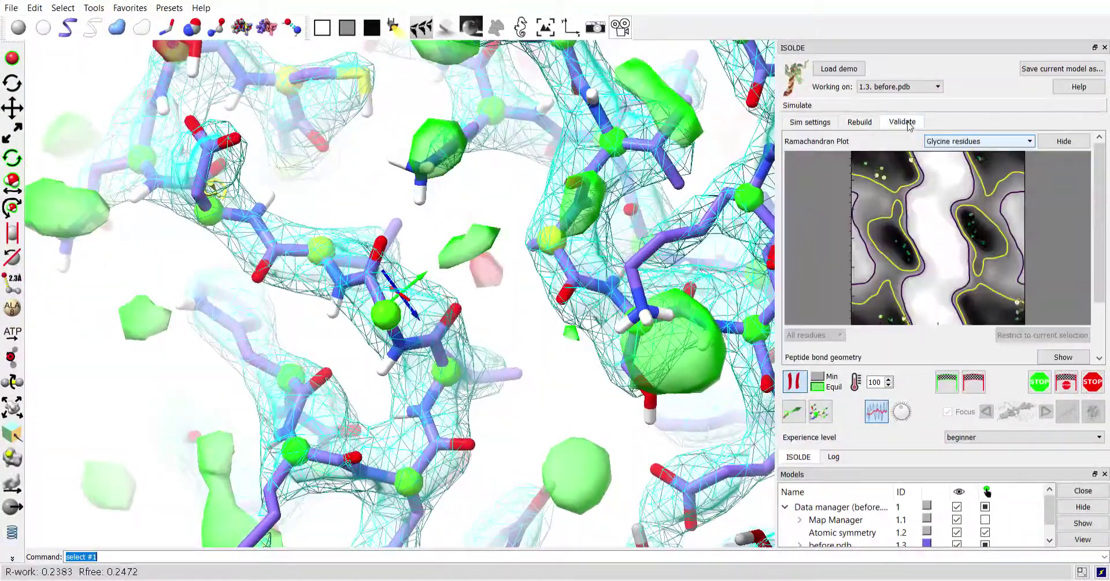
click(962, 187)
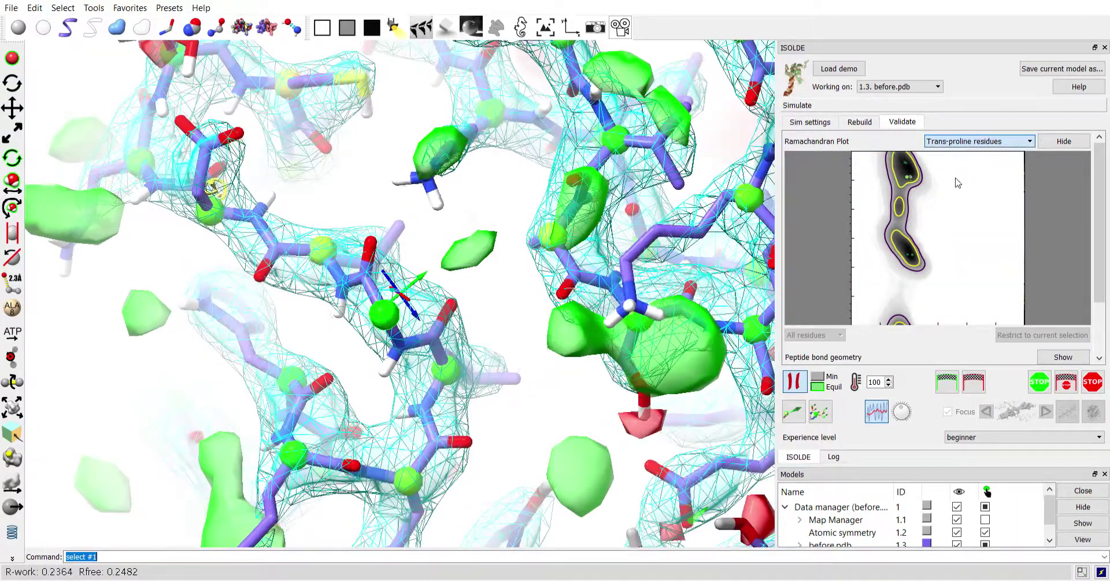
click(950, 198)
click(961, 137)
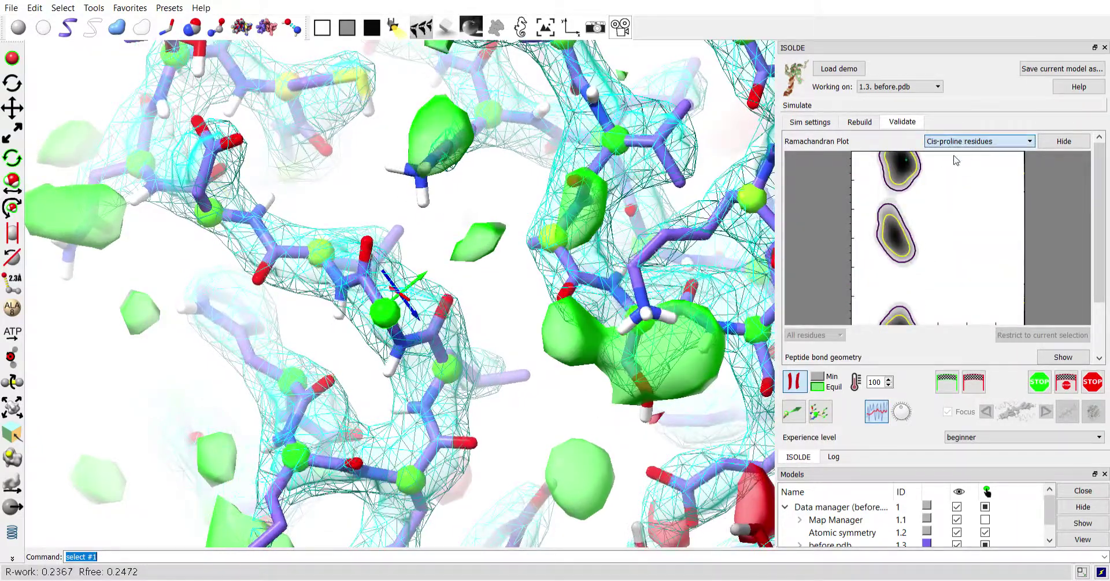
click(945, 157)
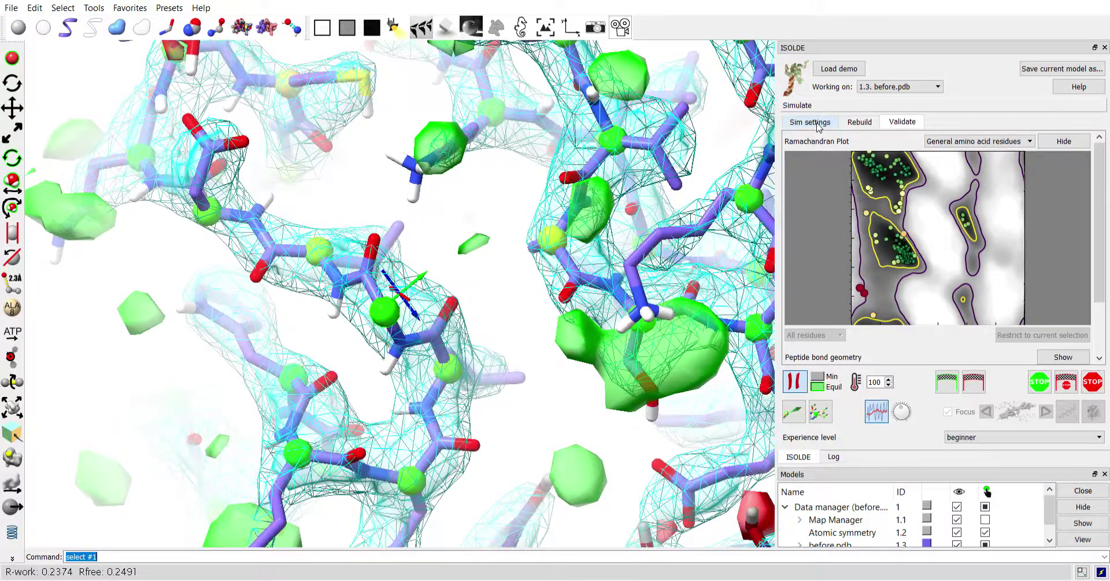
Set the weight of the (LIVE) MDFF potential map to 10
click(817, 124)
click(900, 234)
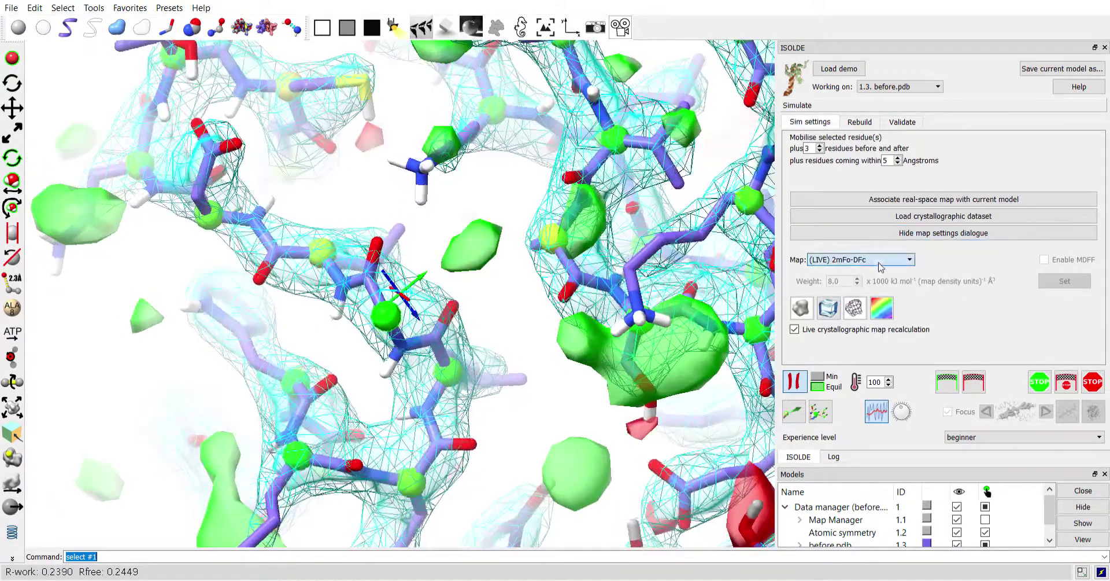
click(870, 302)
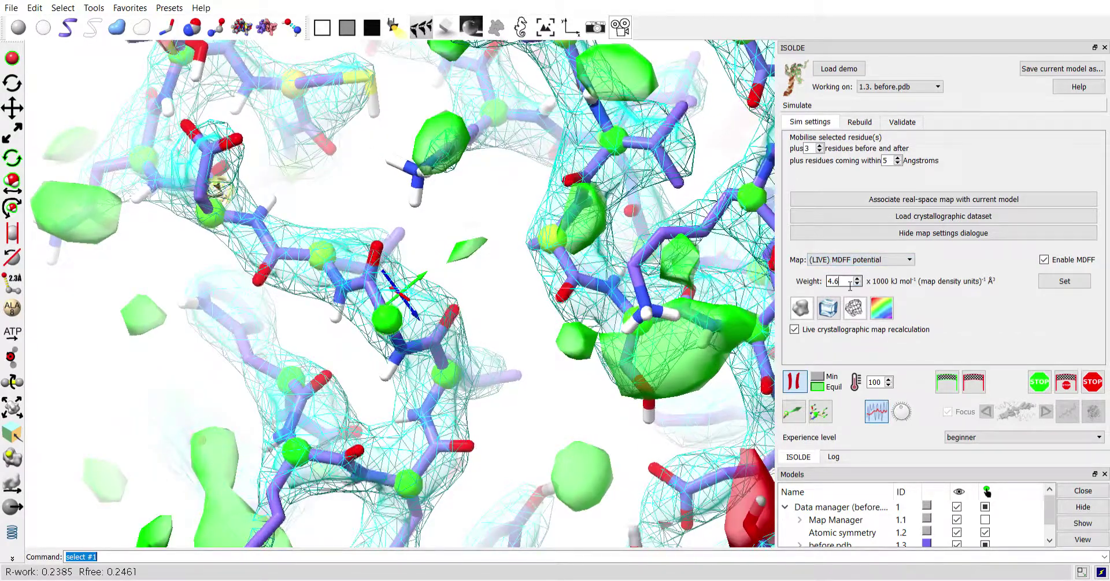
click(824, 283)
text(10)
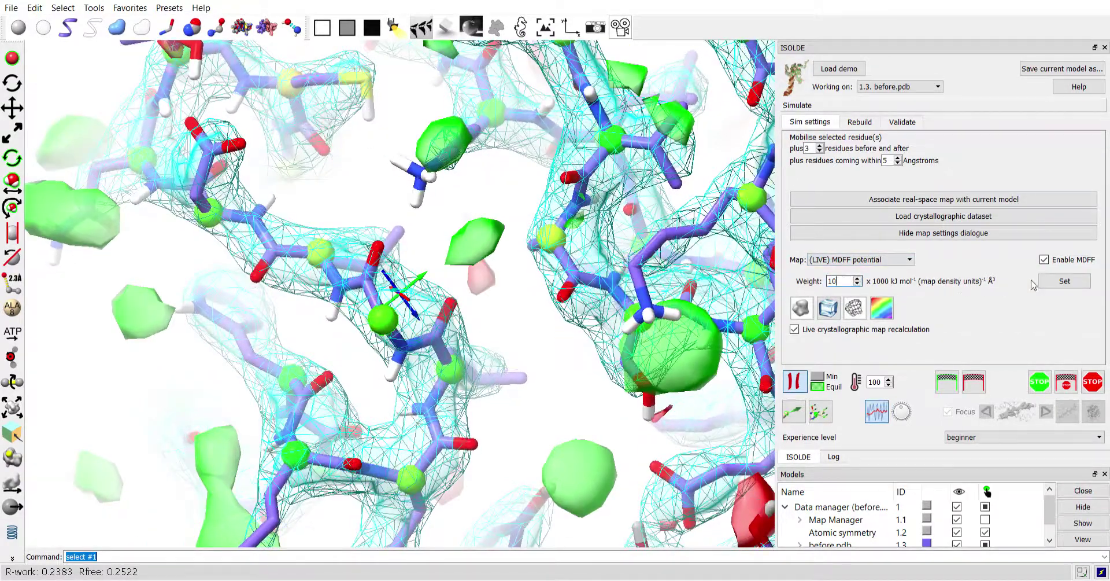
Lower the simulation temperature gradually to 0 and stop the simulation, keeping the current coordinates
click(889, 385)
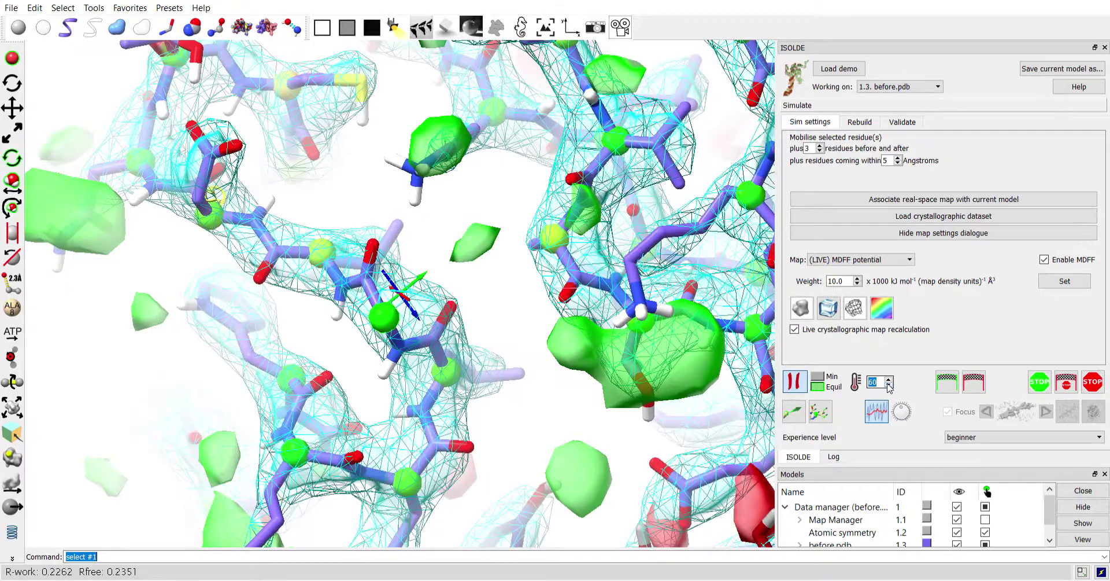
click(888, 385)
click(889, 386)
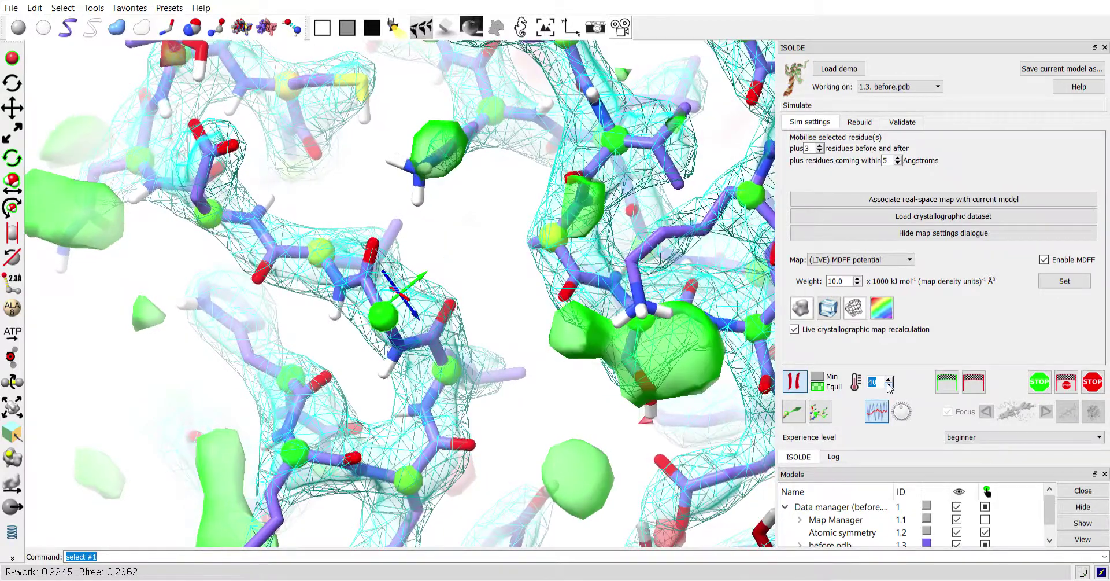
click(889, 385)
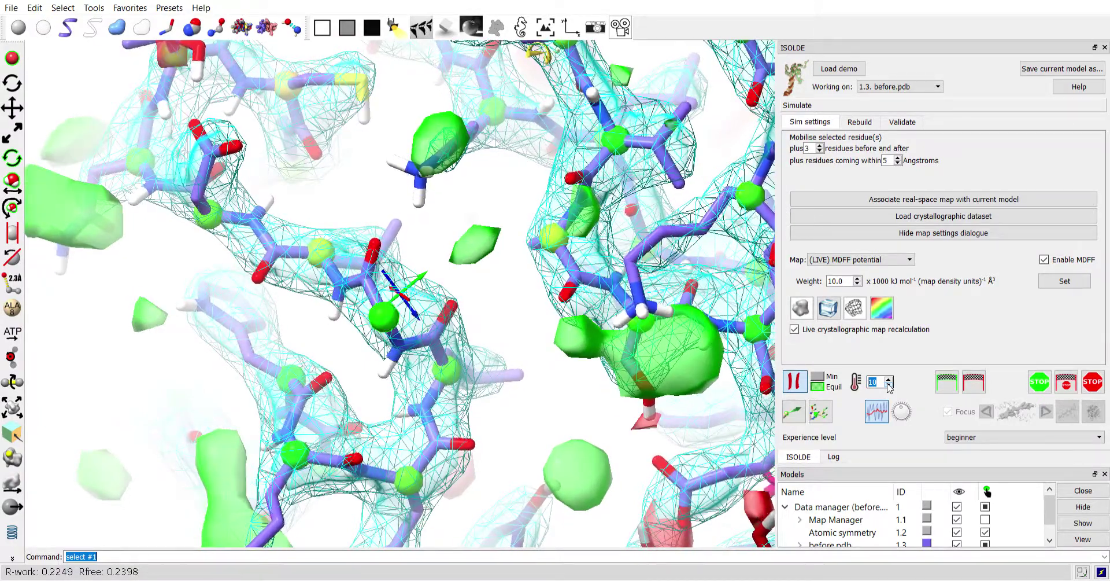
click(888, 385)
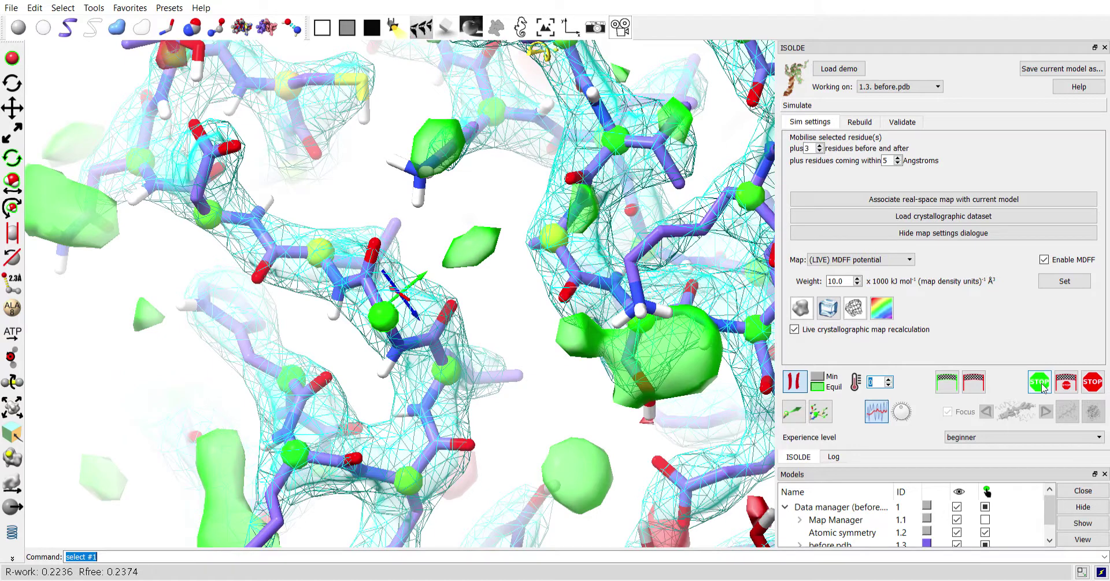
click(1041, 384)
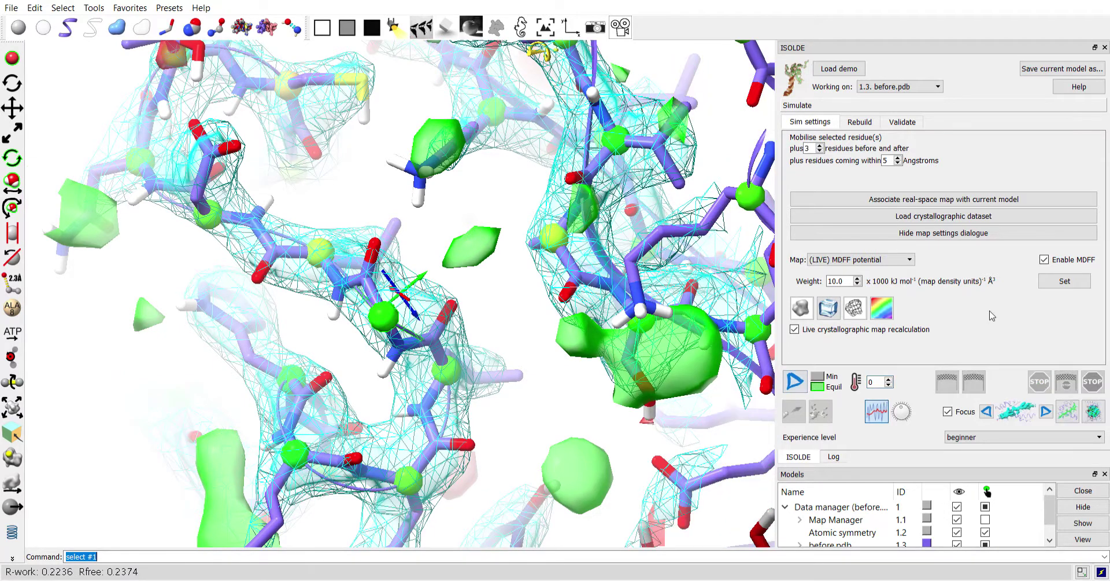
Recheck the Ramachandran plots of all residue classes for outliers in the settled model, ending on general amino acid residues
click(903, 122)
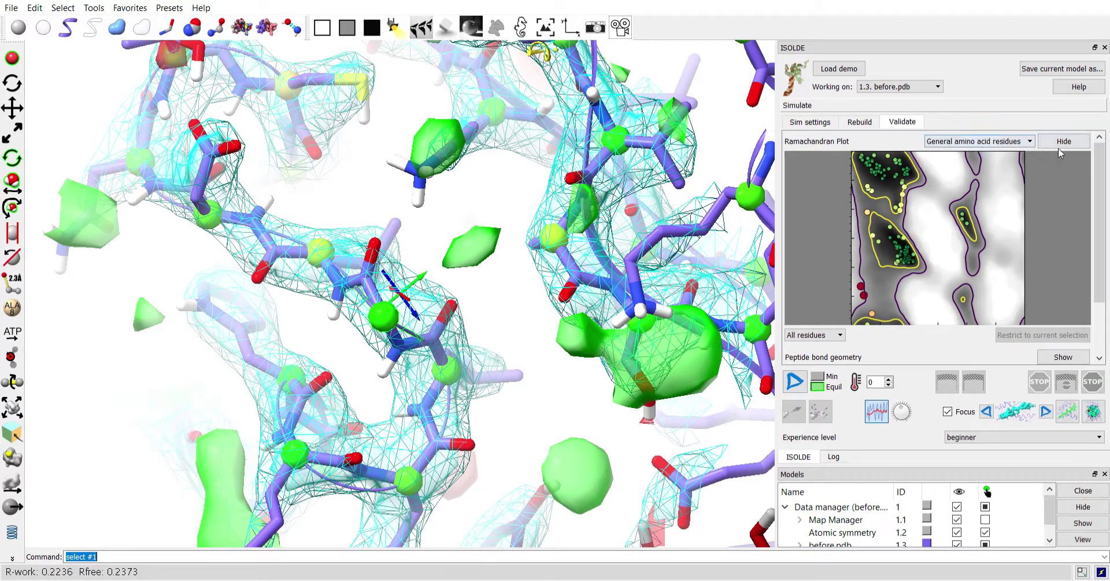
click(979, 163)
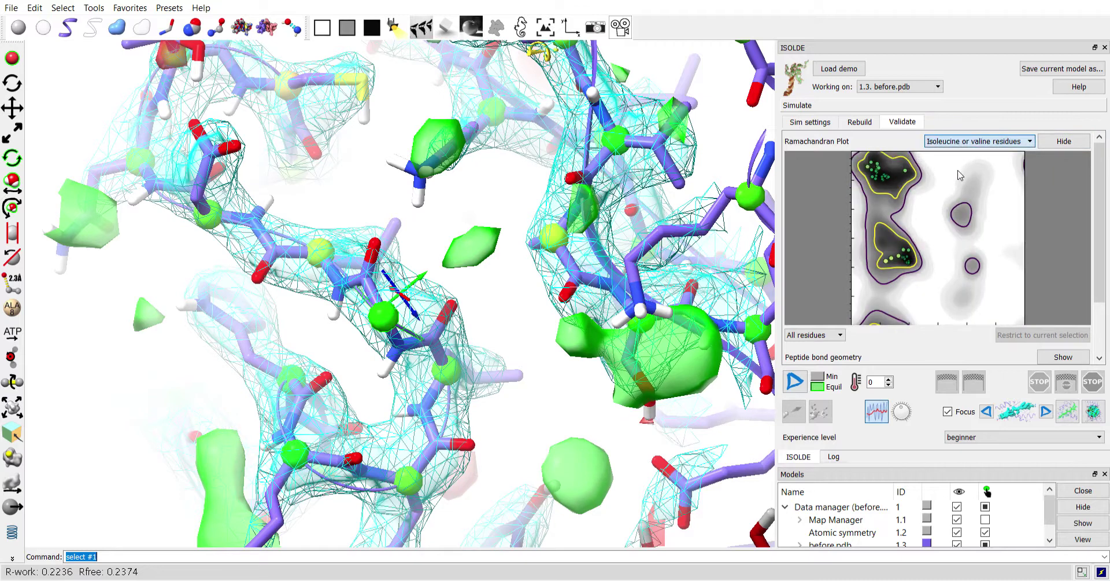
click(958, 171)
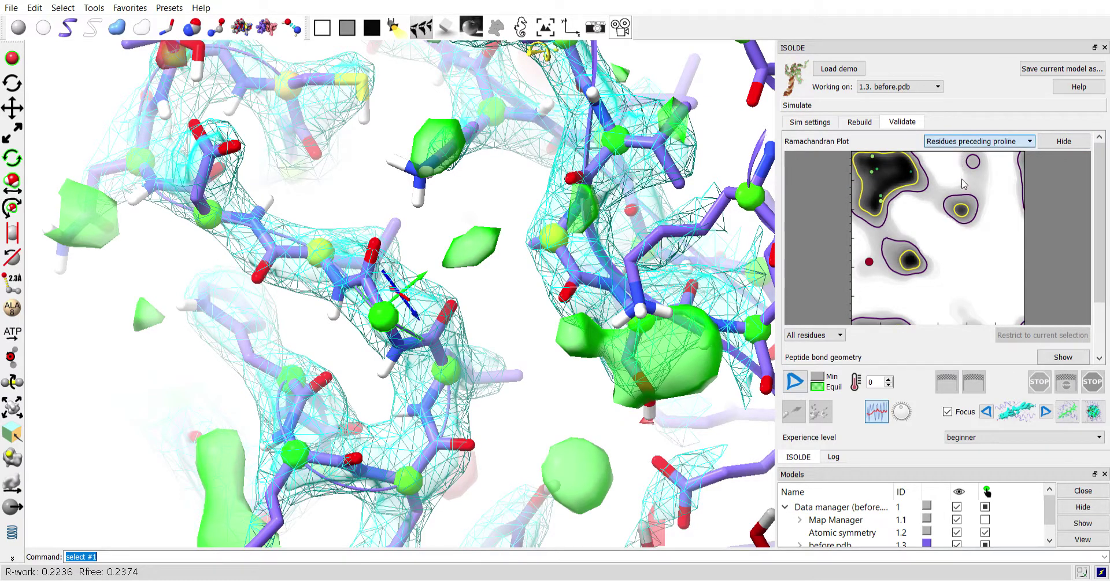
key(g)
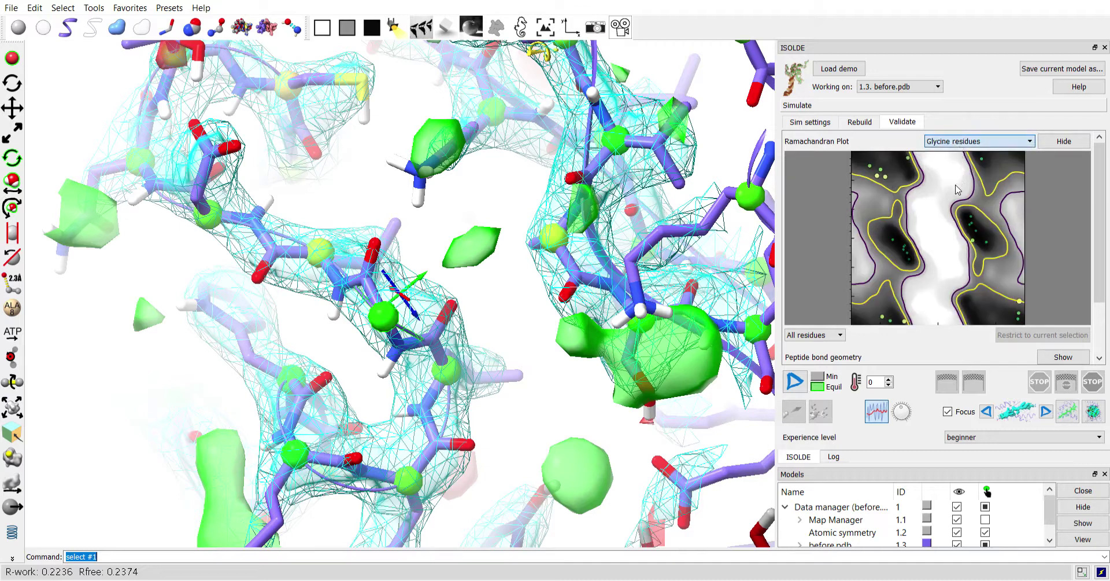
key(Up)
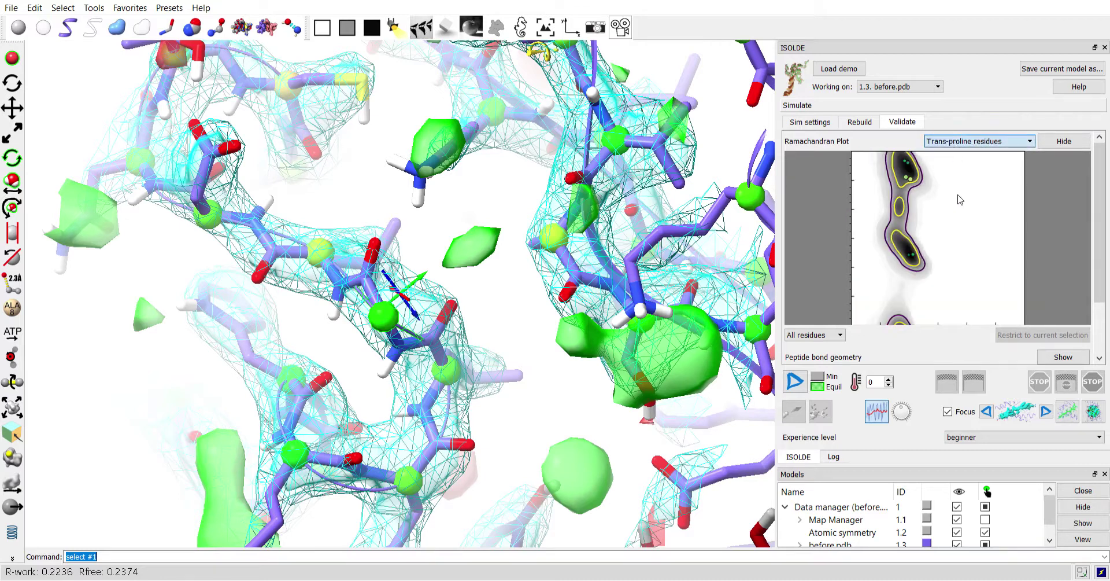
click(958, 197)
click(951, 138)
click(950, 153)
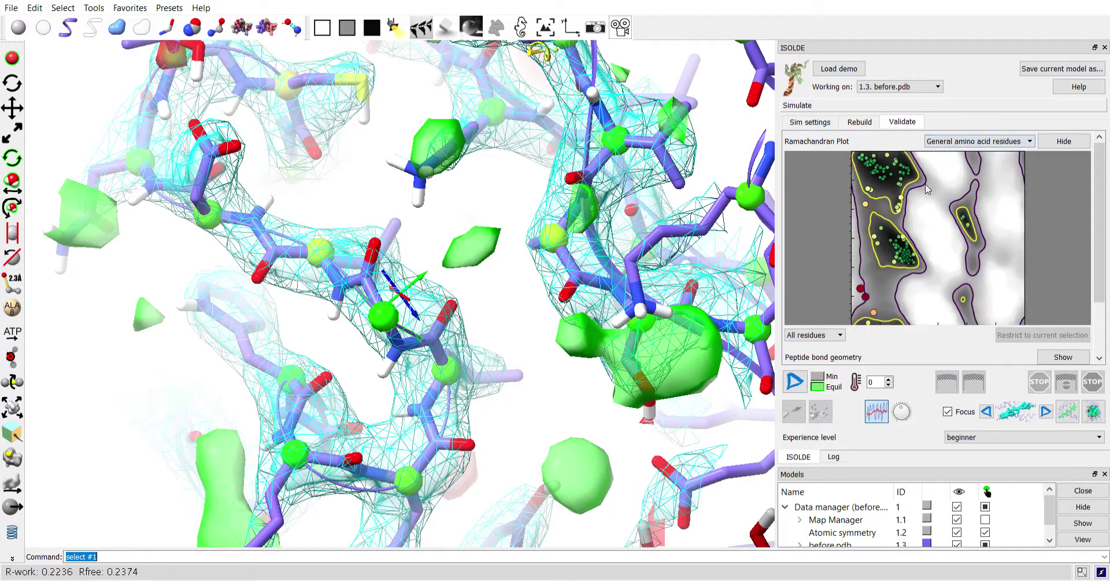
Go to the two red outliers in the general Ramachandran plot and examine their backbone against the density
click(861, 289)
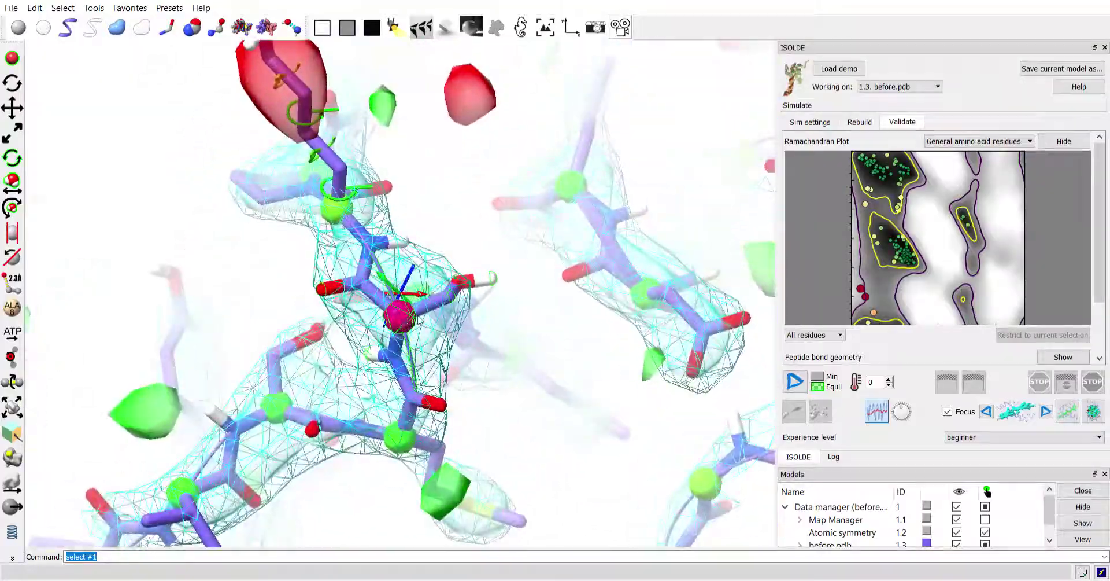
click(867, 297)
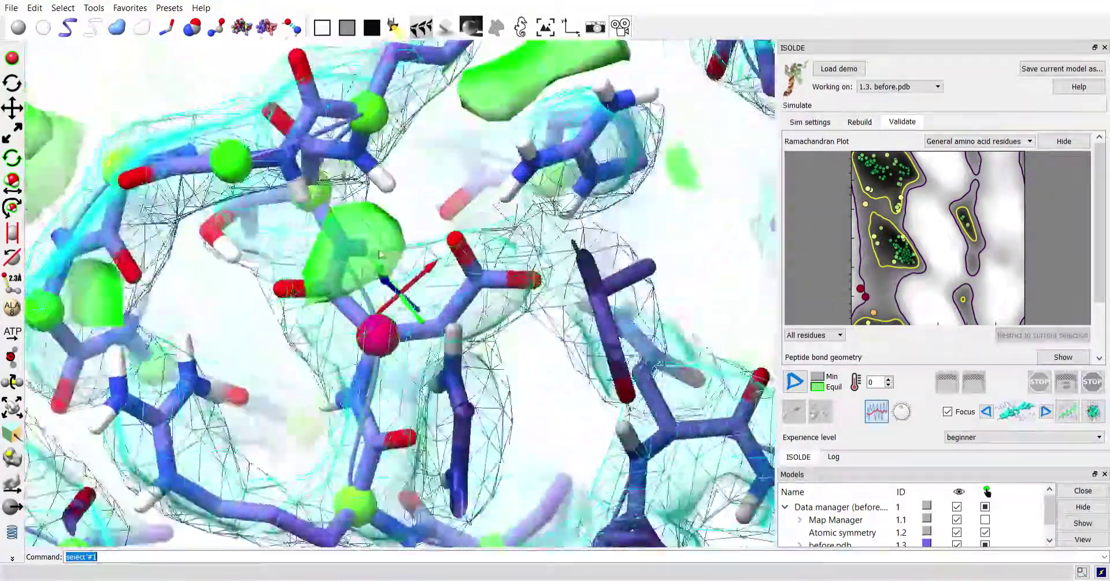
drag(379, 253, 454, 287)
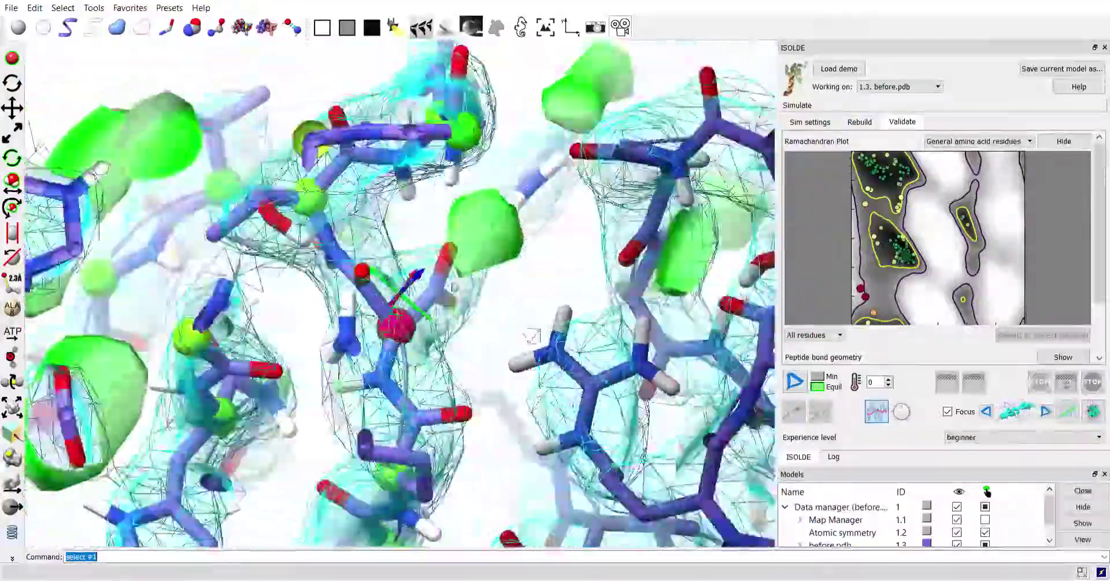
drag(531, 336, 272, 323)
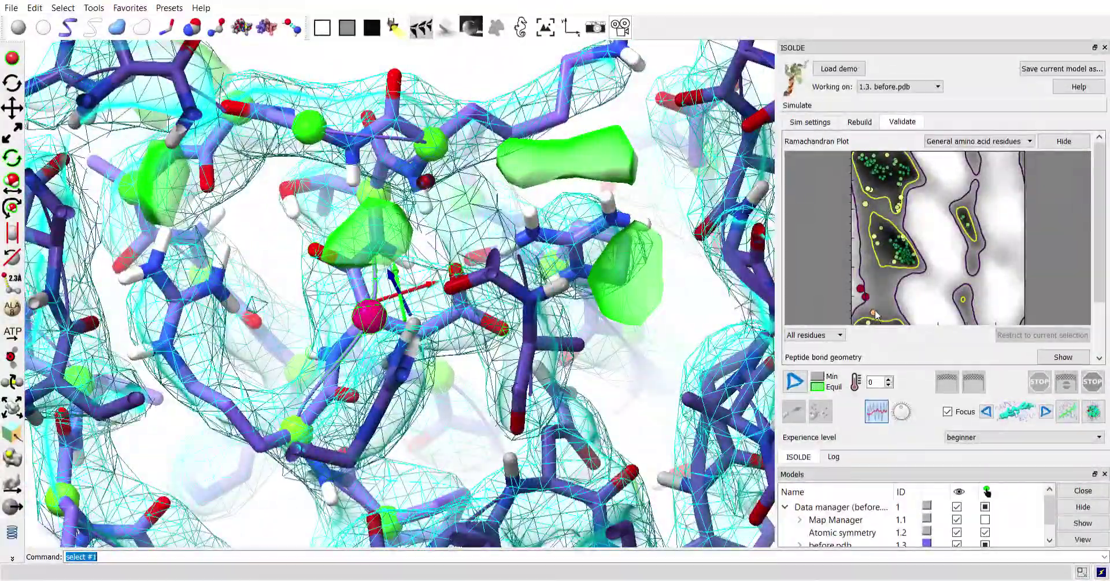
Go to marginal serine A 205 from the general Ramachandran plot, simulate around it and apply rotamer t
click(874, 313)
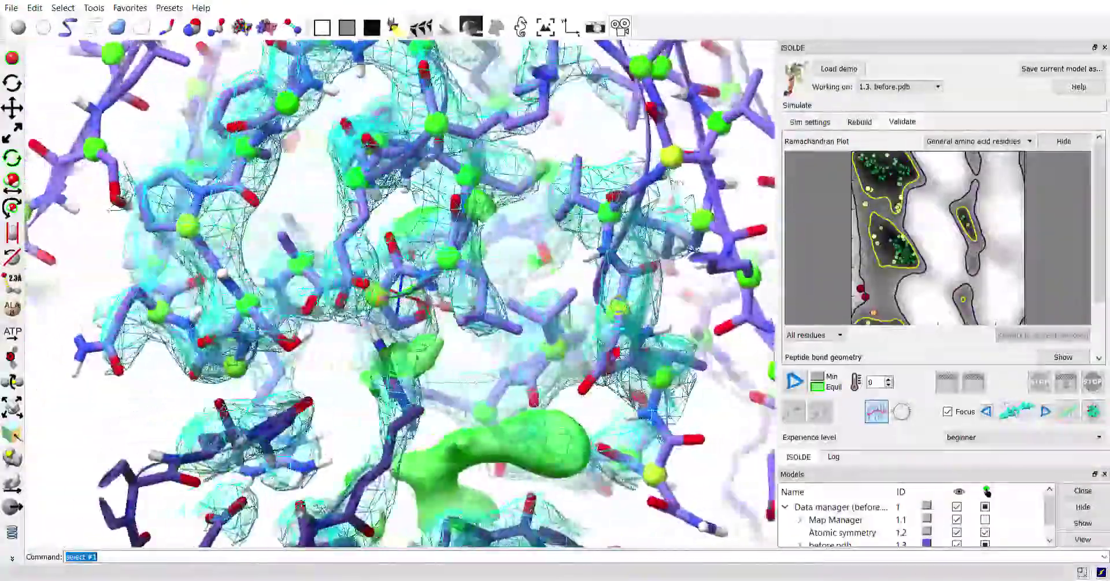
drag(440, 243, 601, 211)
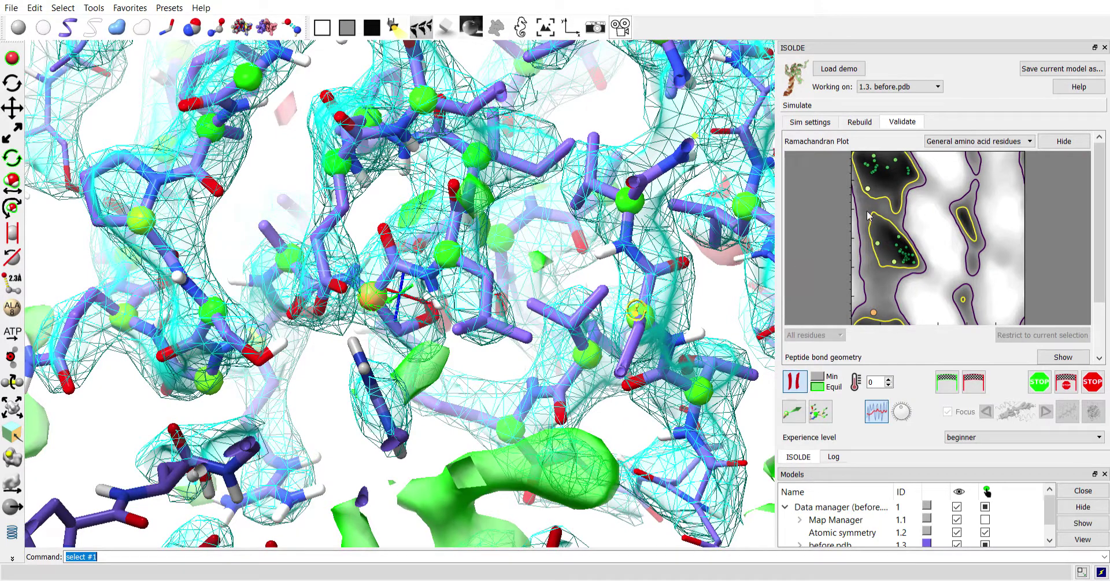
click(858, 124)
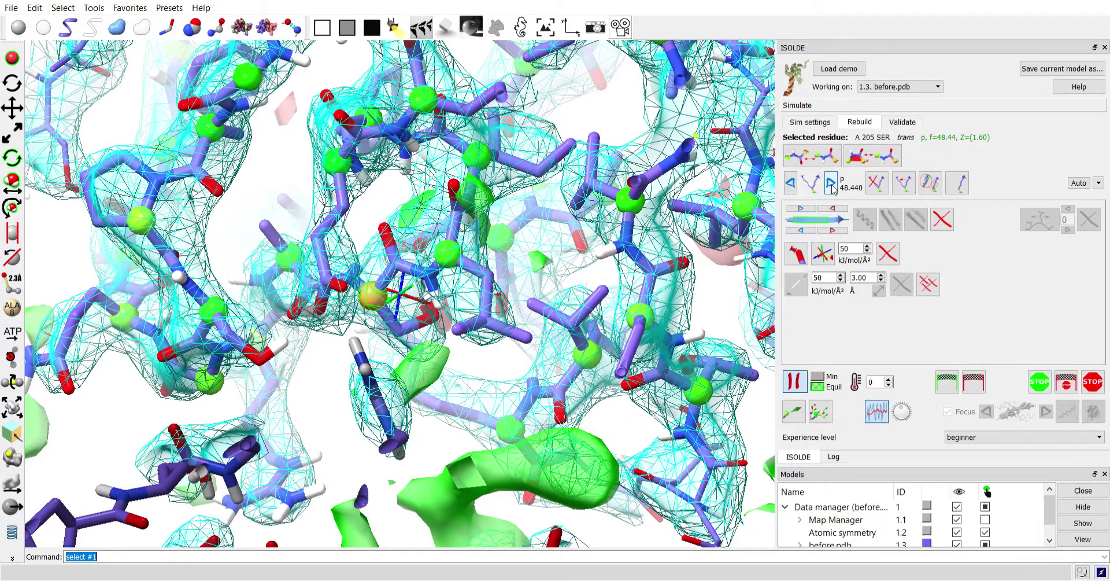
click(831, 185)
click(931, 187)
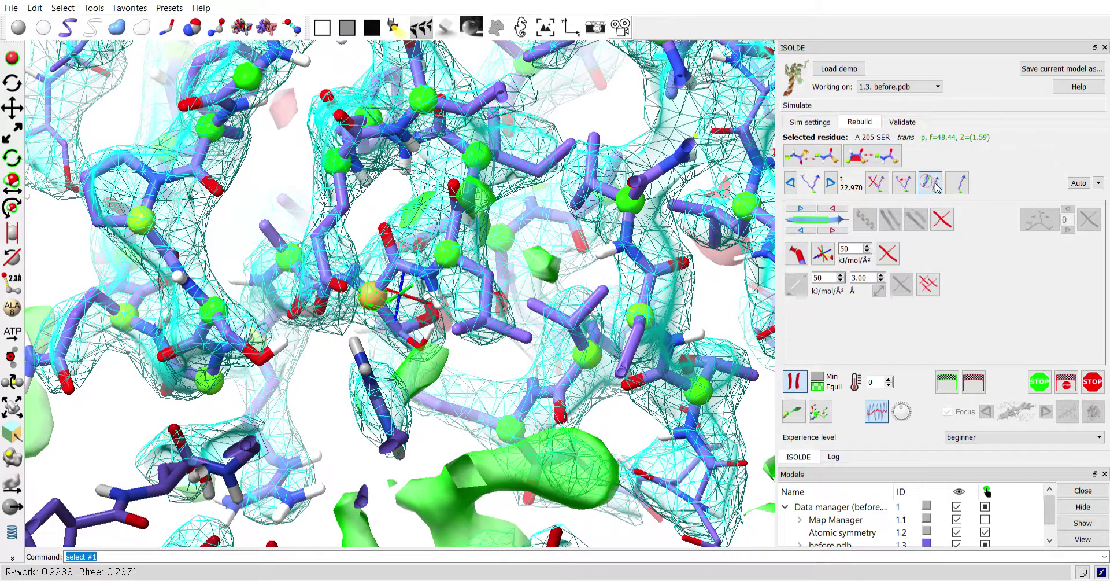
drag(452, 276, 506, 289)
drag(231, 253, 798, 243)
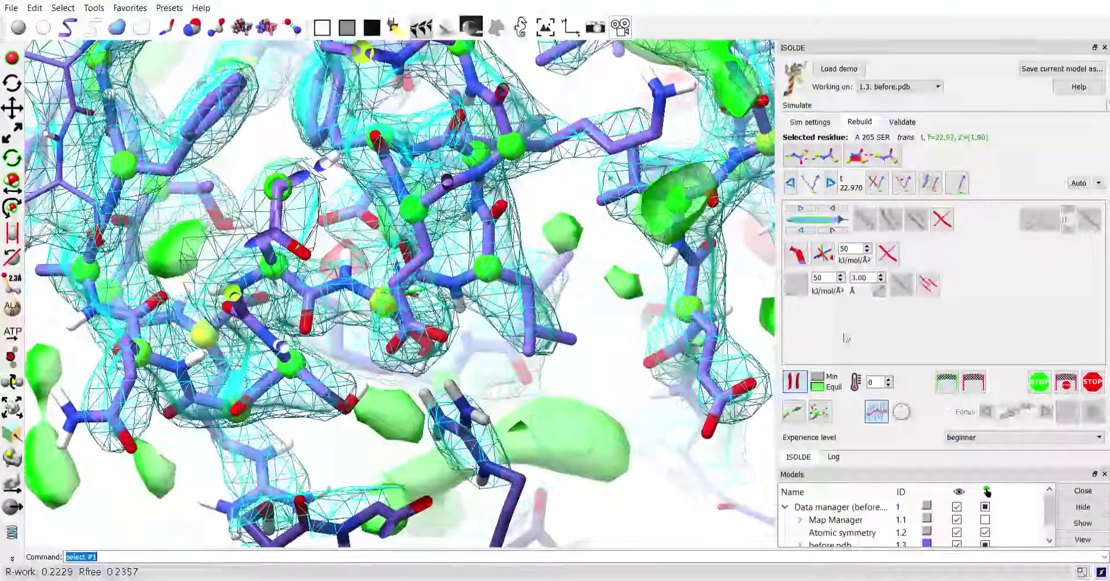
Stop the simulation keeping the current coordinates and recheck the Ramachandran plots of all residue classes for outliers
click(1037, 375)
click(902, 123)
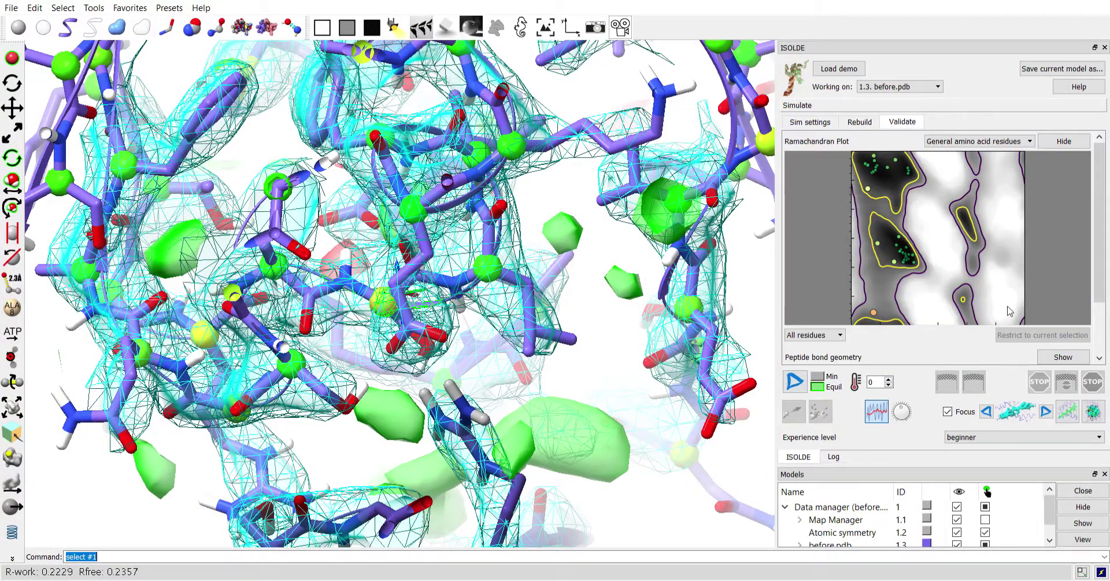
click(963, 144)
click(962, 168)
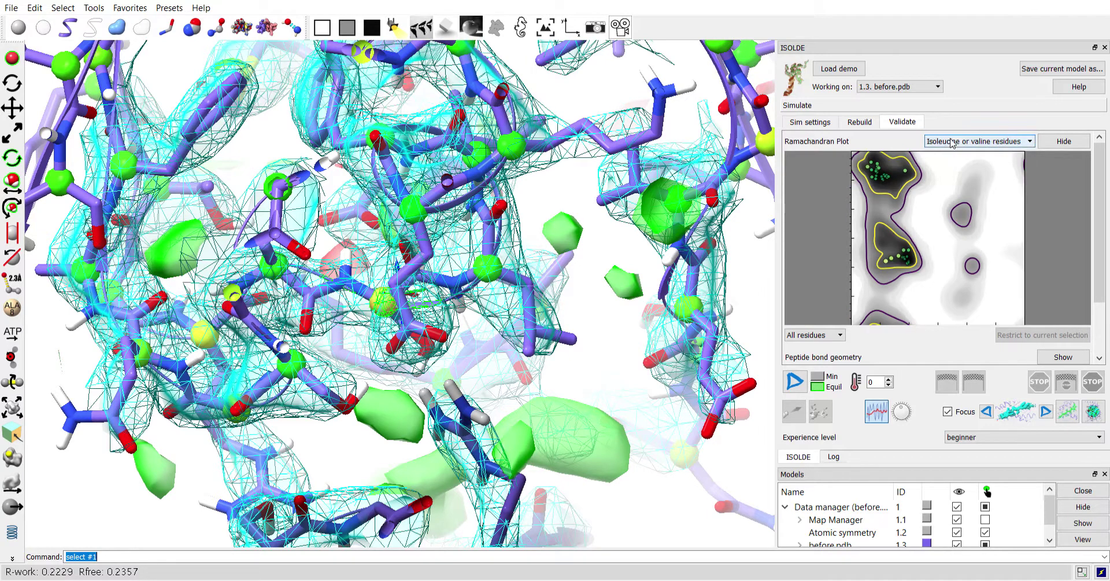
key(Down)
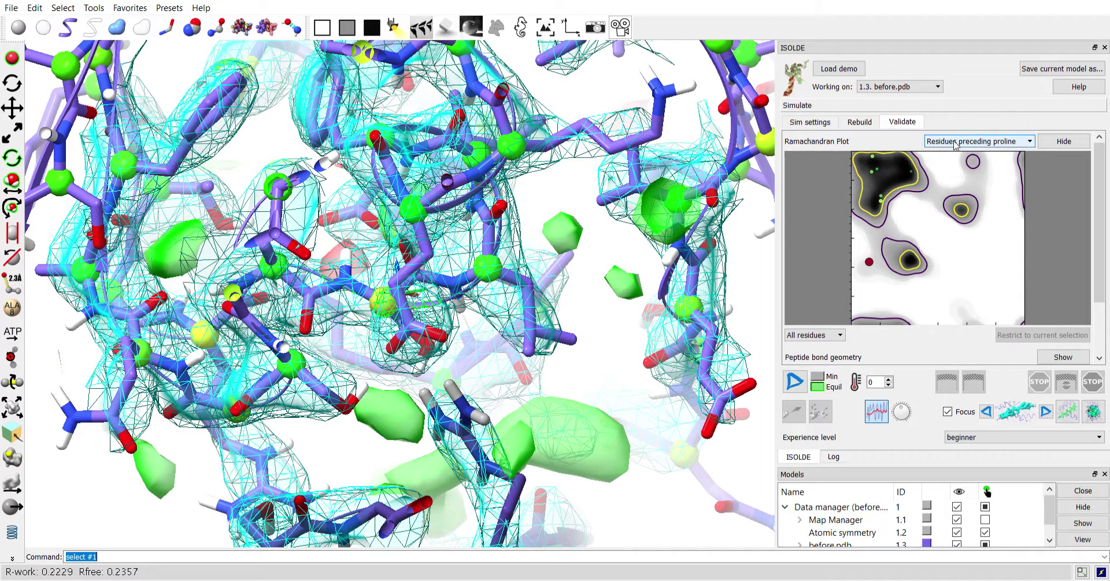
click(958, 181)
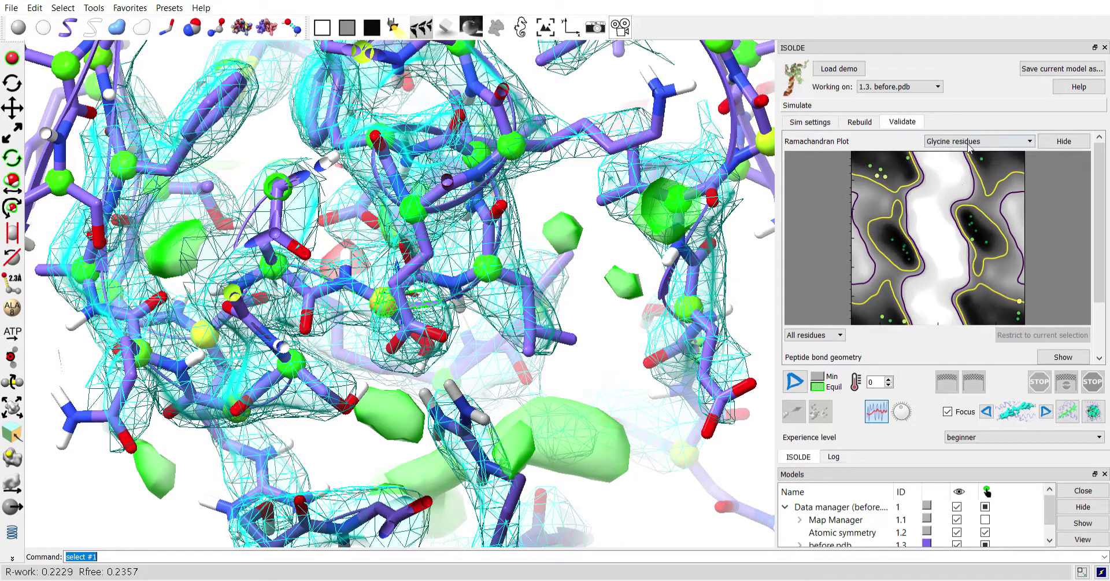
click(964, 191)
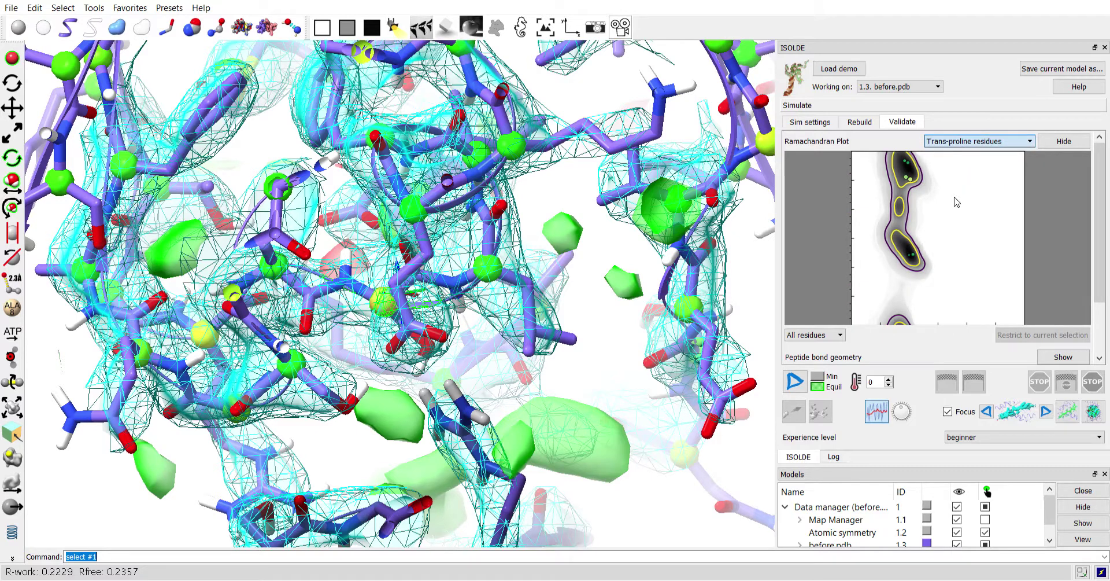
click(954, 201)
click(948, 144)
click(946, 153)
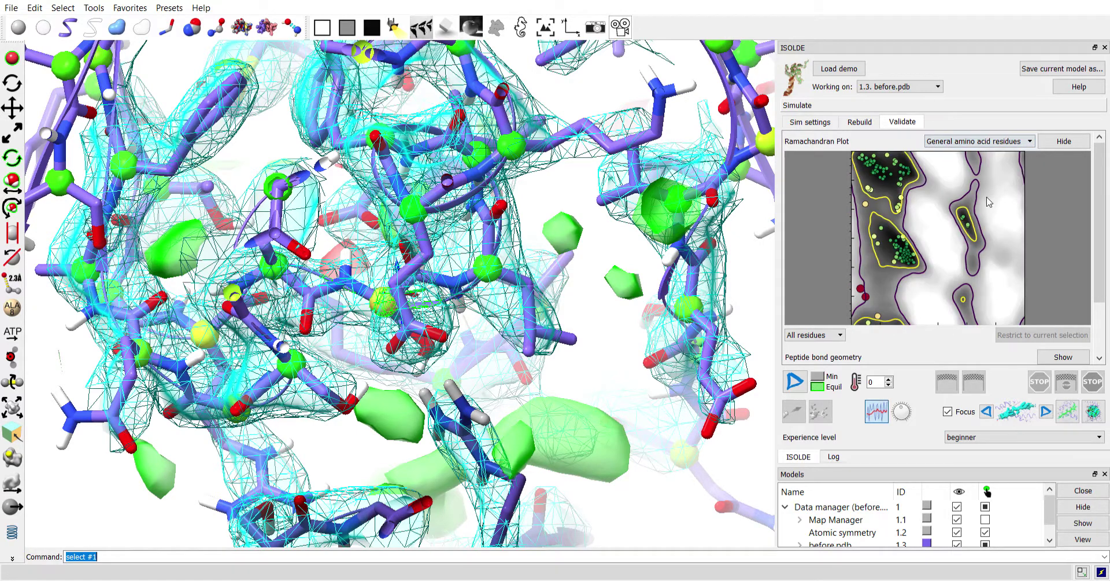
click(1059, 145)
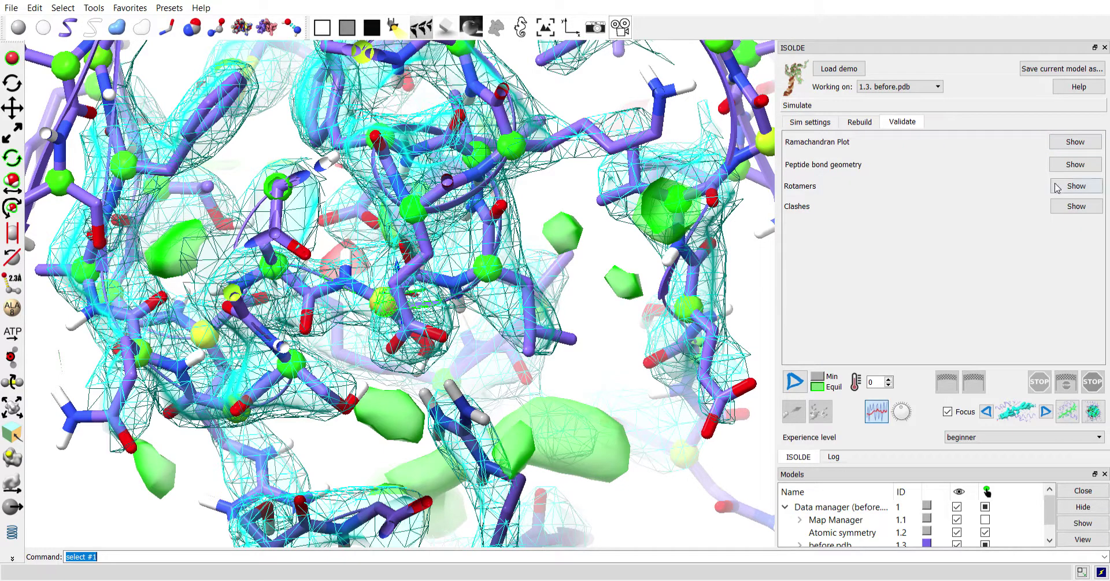
Go to the ALA-PRO peptide bond 226-227 from the peptide bond geometry list and examine it against the density
click(1068, 168)
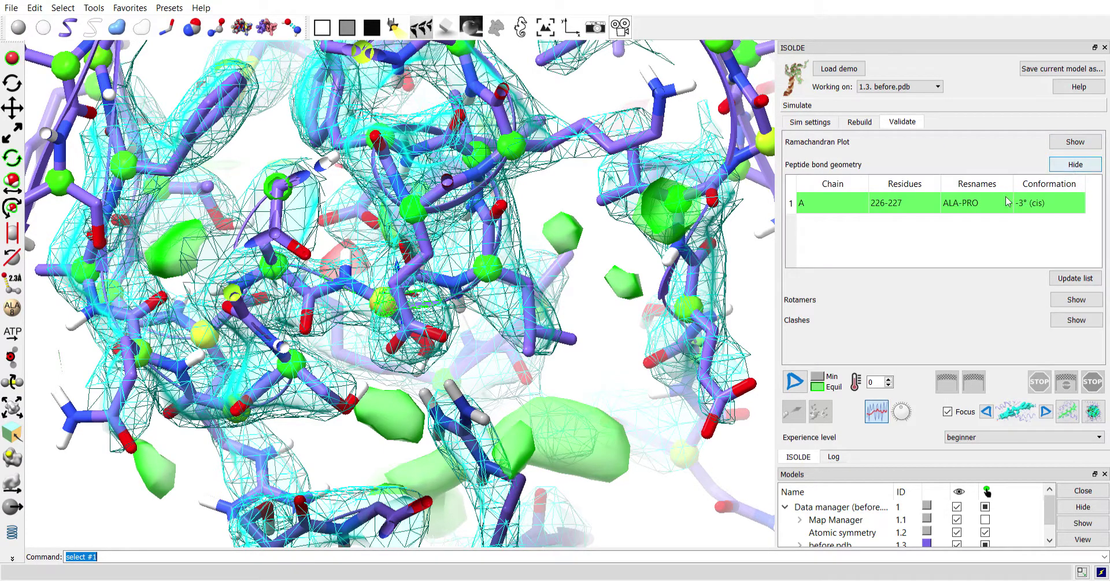
click(966, 205)
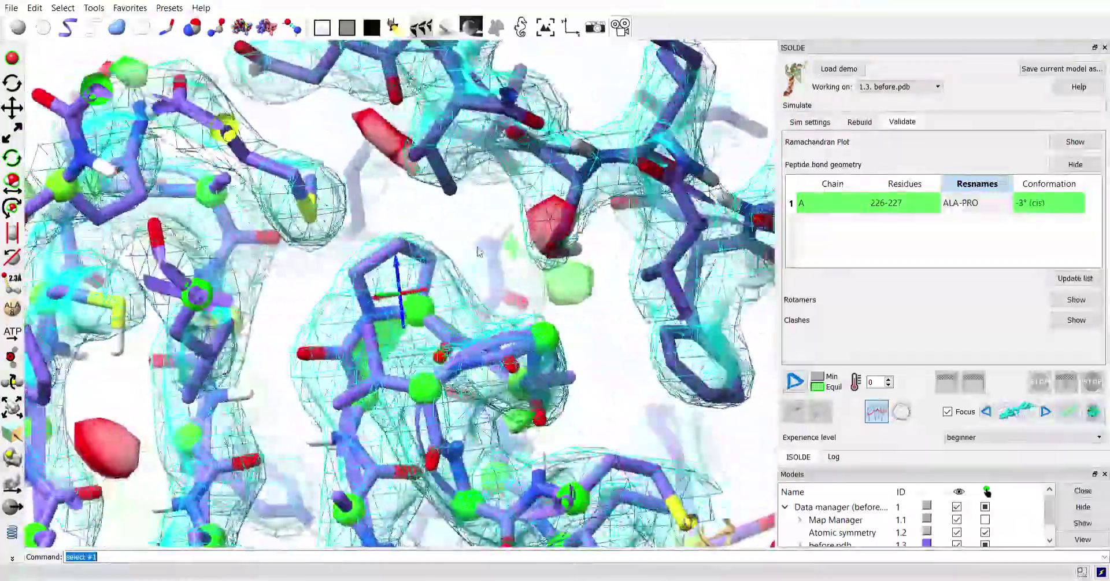
drag(477, 252, 512, 350)
drag(505, 312, 555, 323)
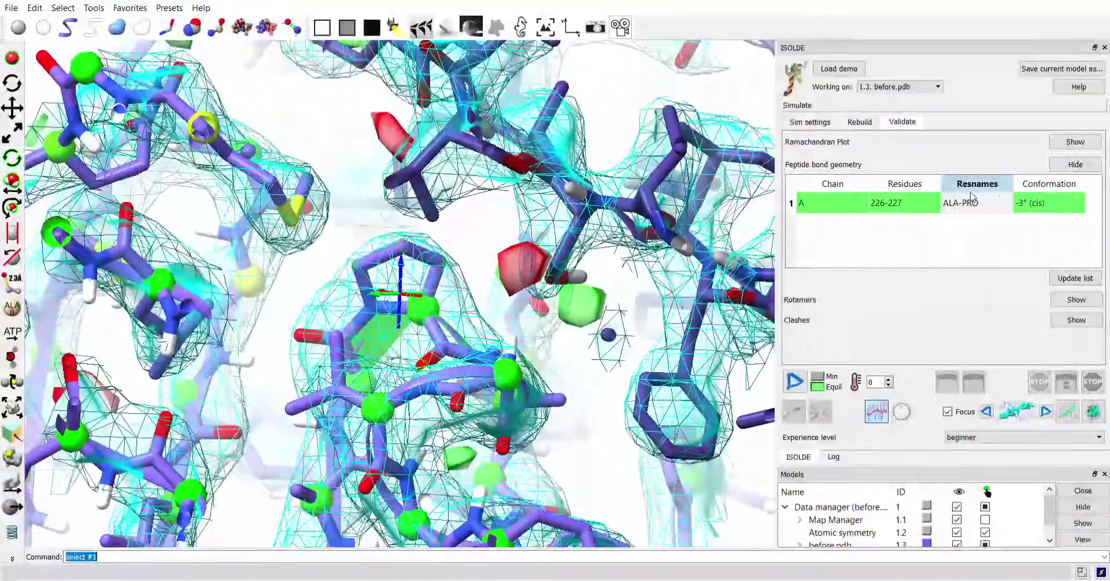
click(1075, 164)
List the rotamer outliers and examine serine A 251 and threonine A 181 against the density
click(1070, 186)
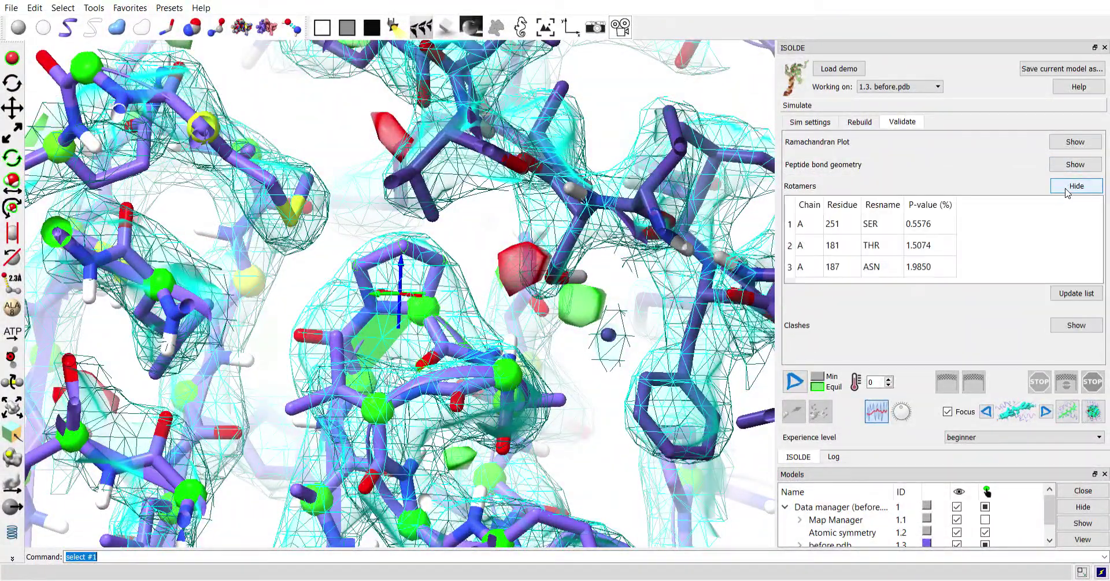
click(874, 226)
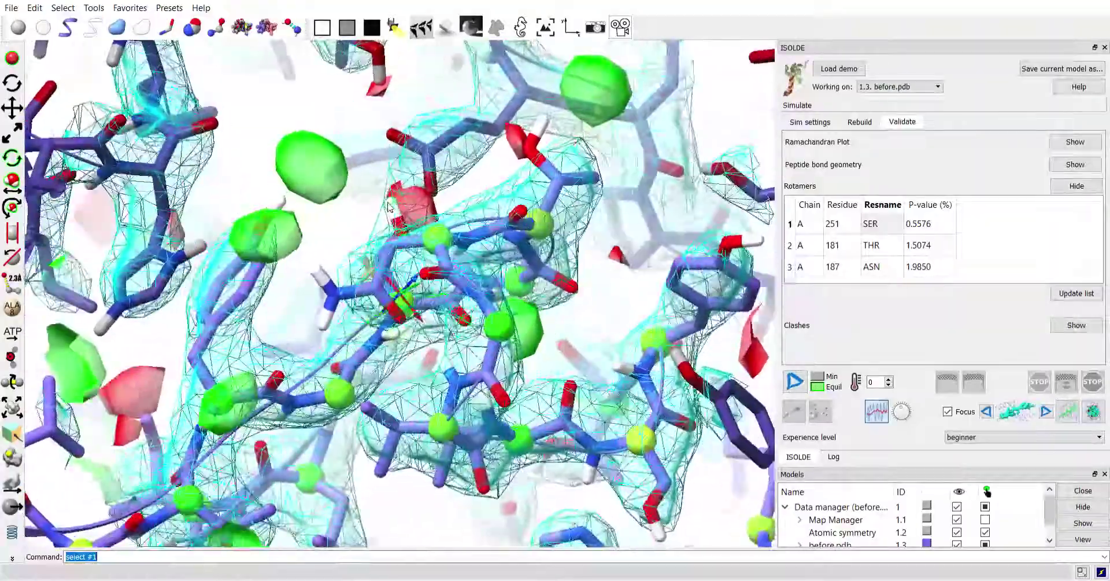
click(874, 249)
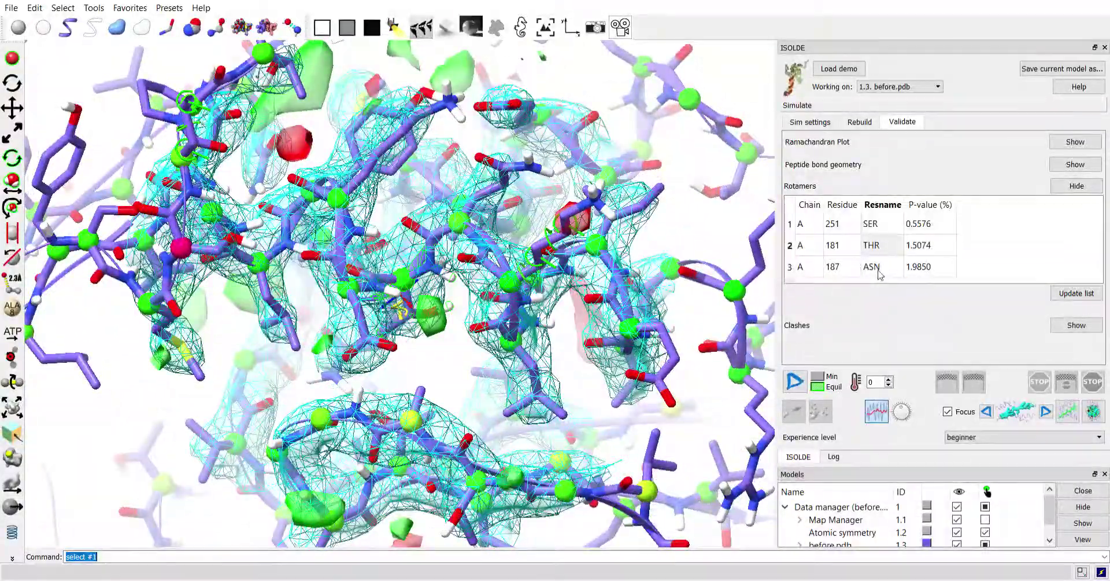
Go to asparagine A 187, refine its surroundings in simulation, keep the resulting coordinates and refresh the rotamer outlier list
click(877, 268)
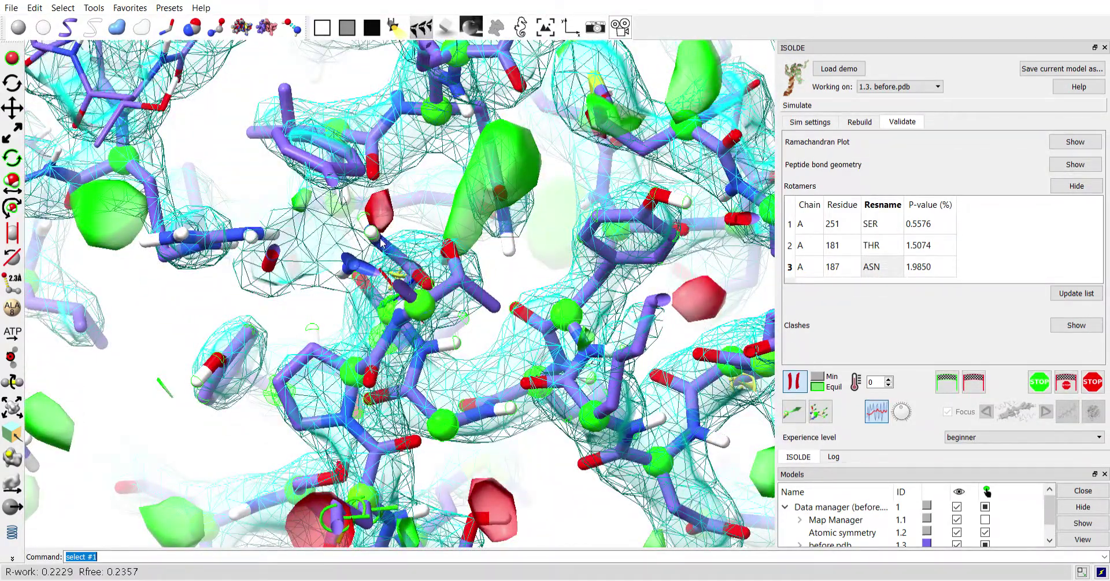
drag(452, 284, 472, 313)
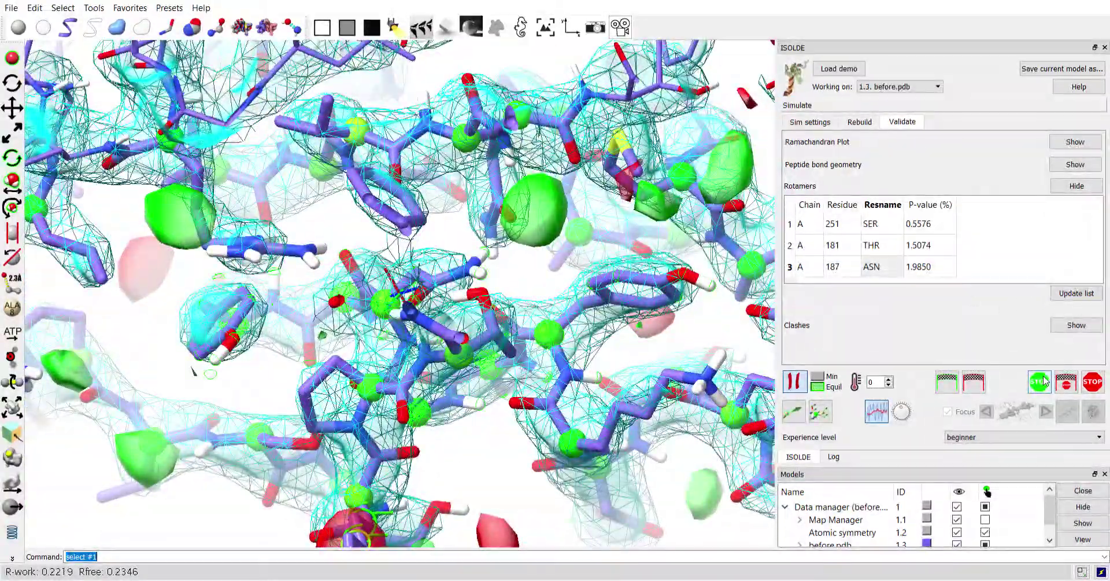
click(1040, 381)
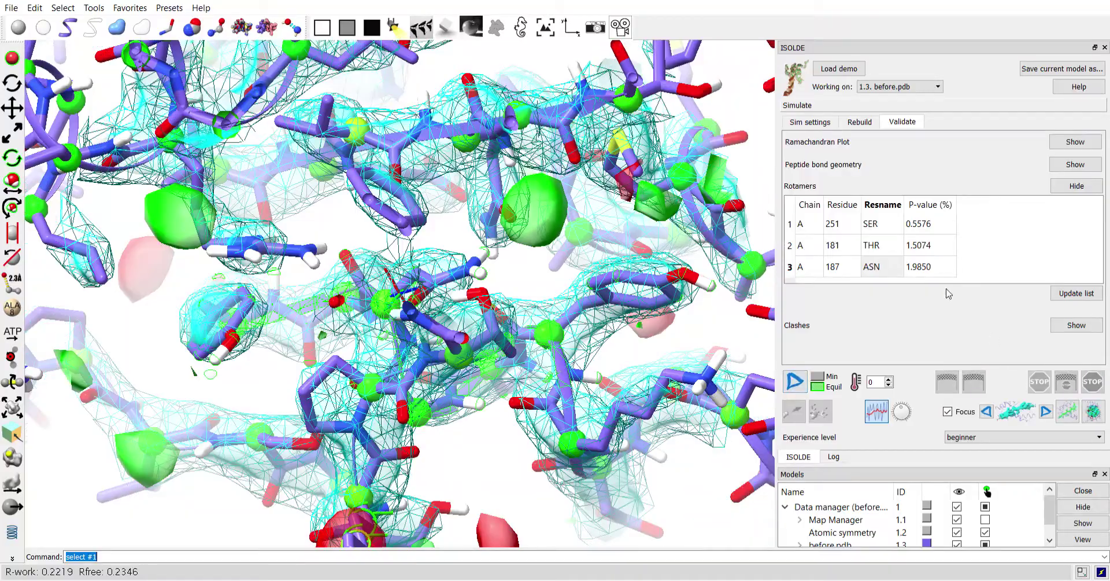
click(1071, 295)
Re-examine the remaining rotamer outliers, threonine A 181 and serine A 251, and close the rotamer list
click(891, 249)
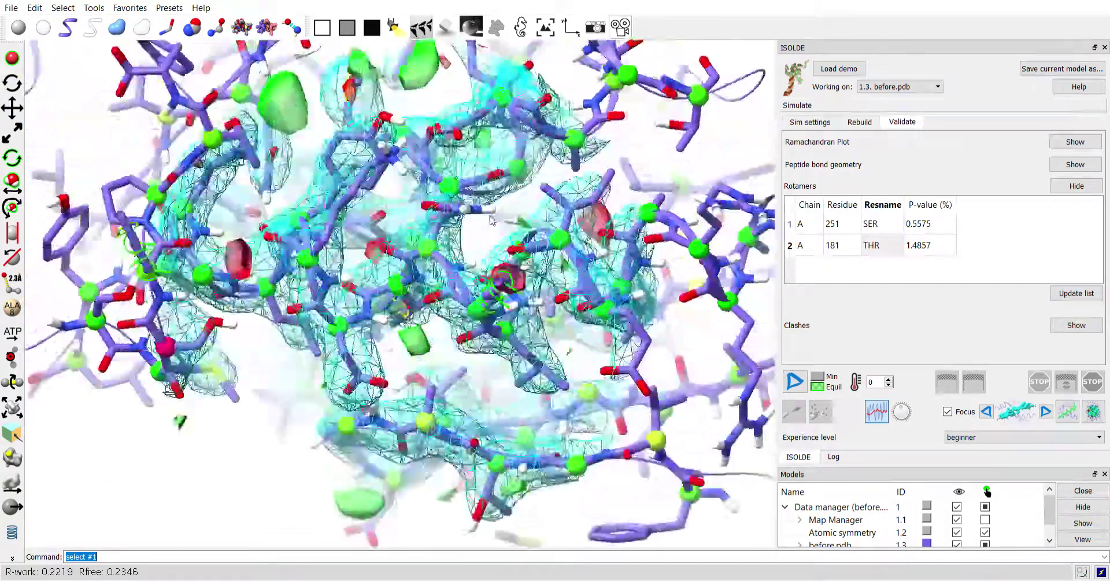
mouse_move(490, 220)
mouse_down()
mouse_move(503, 159)
mouse_move(545, 119)
mouse_move(477, 214)
mouse_up()
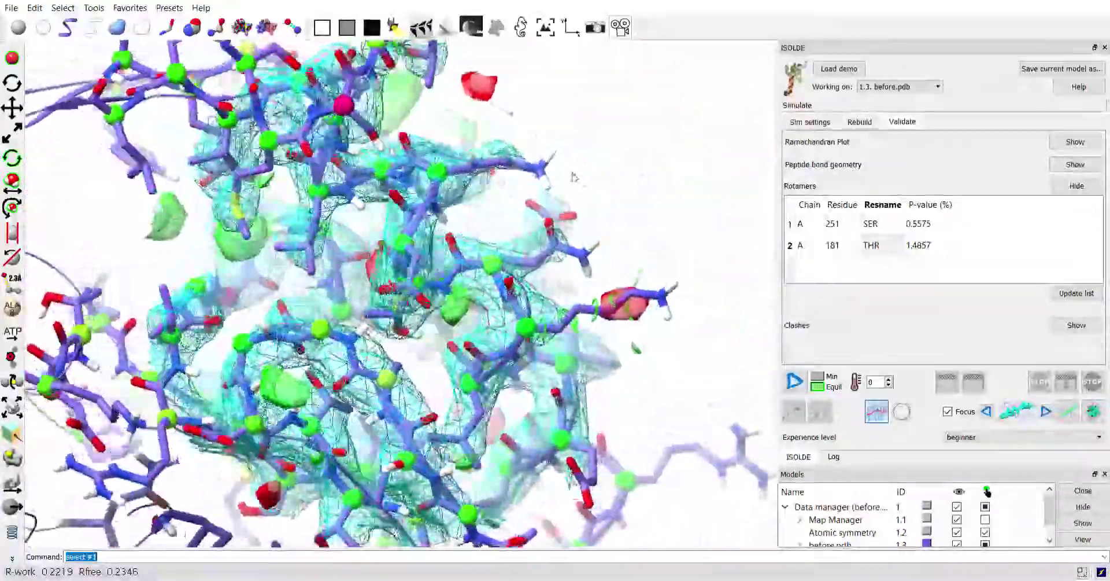
drag(572, 174, 399, 269)
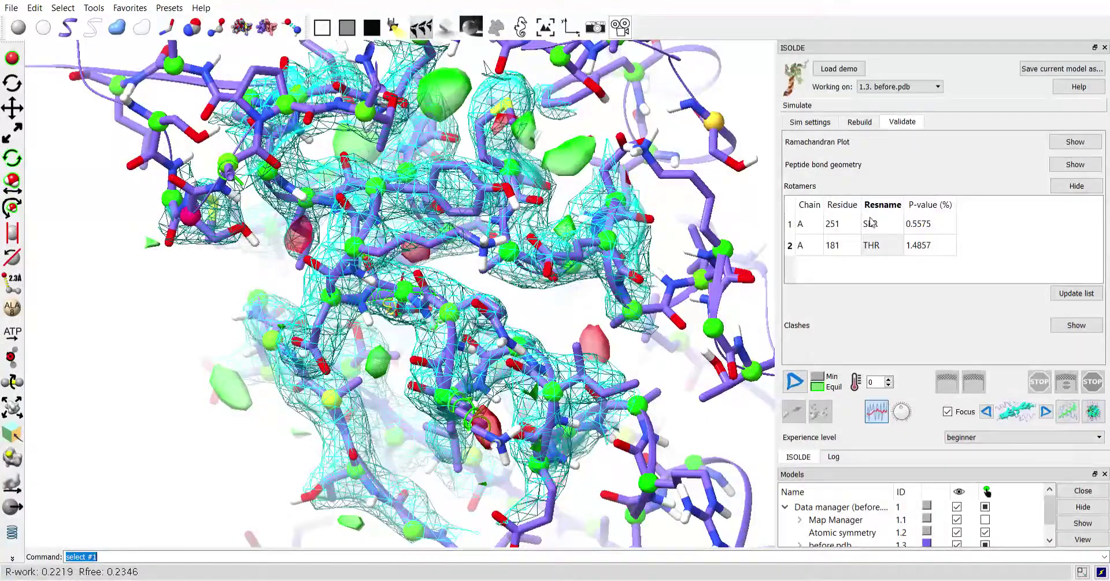
click(882, 224)
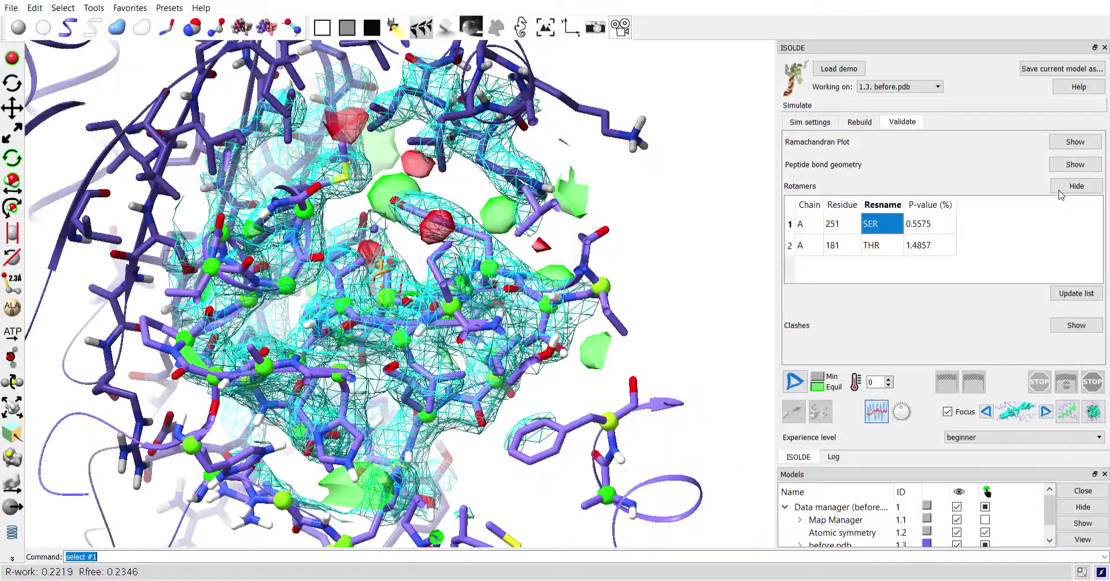
click(1075, 187)
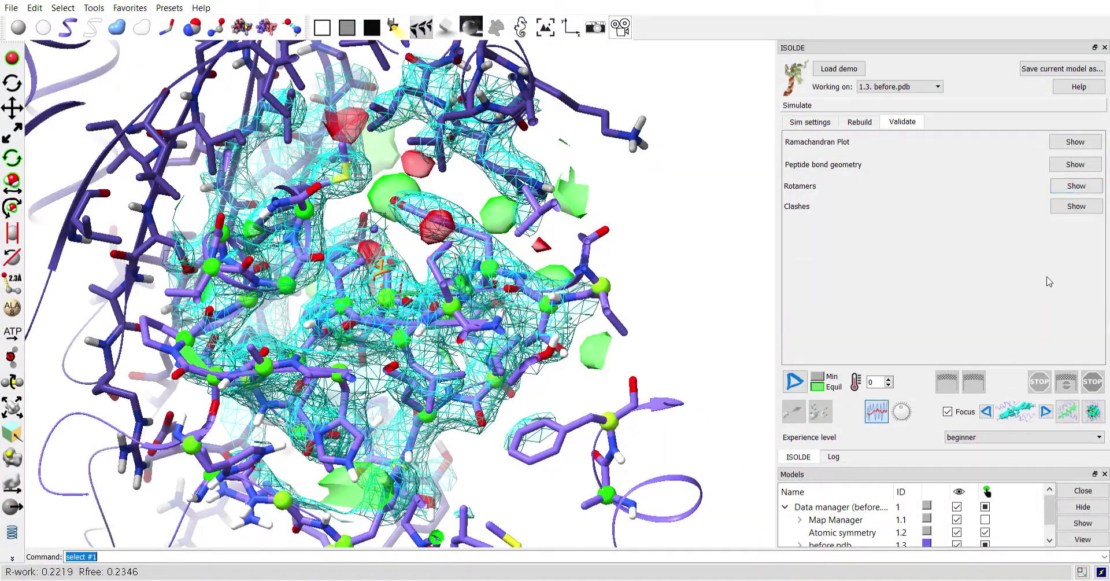
List the clashes and examine the contact between histidine A 156 NE2 and serine A 258 H
scroll(445, 283, up, 3)
drag(445, 283, 342, 290)
click(1075, 207)
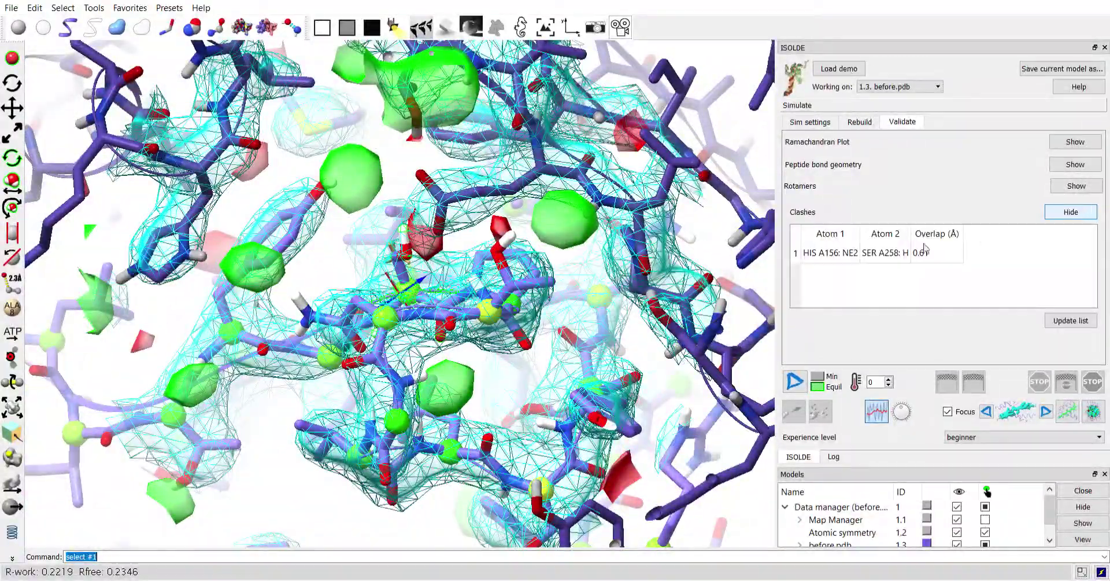
click(882, 255)
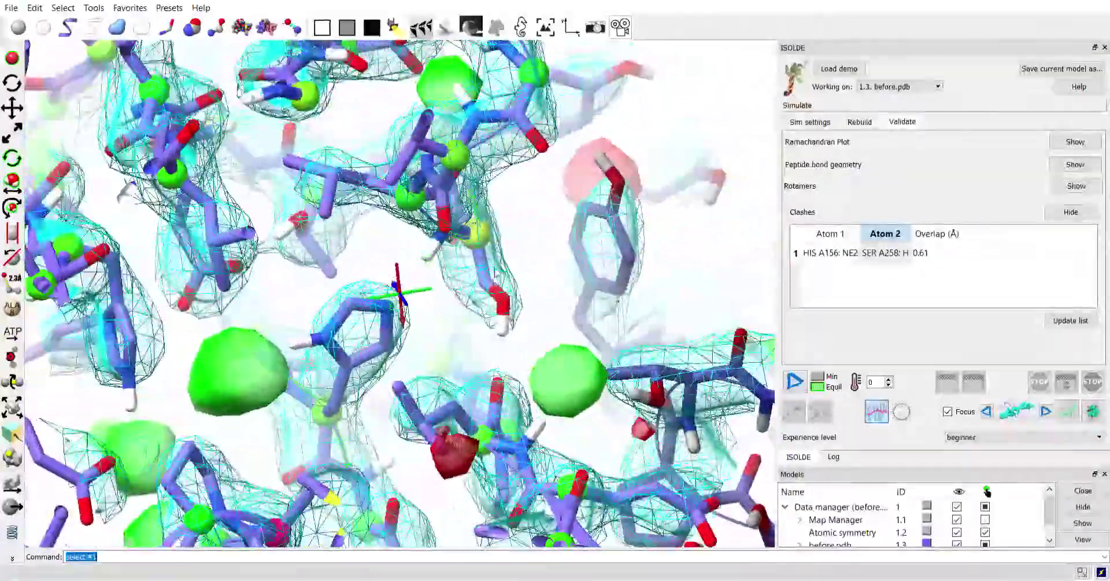
drag(347, 248, 384, 358)
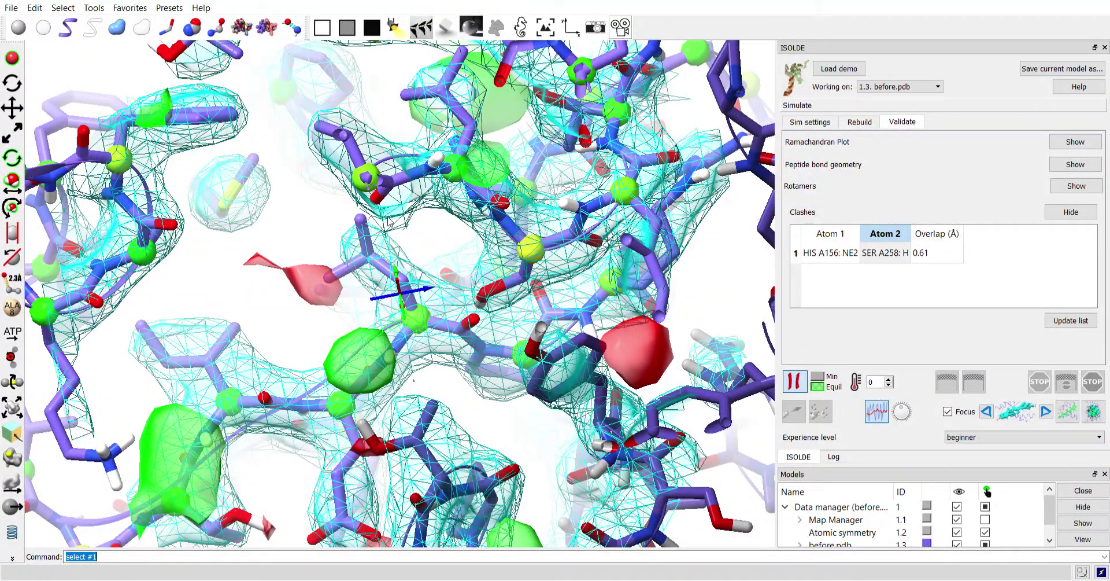
Simulate around leucine A 146, set its side chain to rotamer mt and check the fit to the density
shift+drag(435, 197, 518, 297)
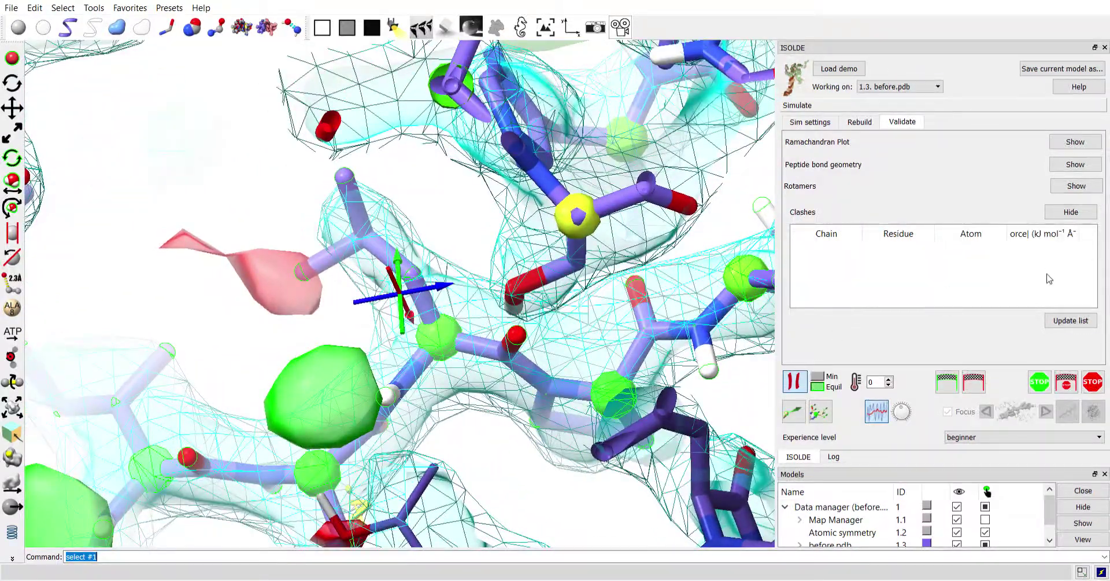
click(1073, 213)
click(861, 123)
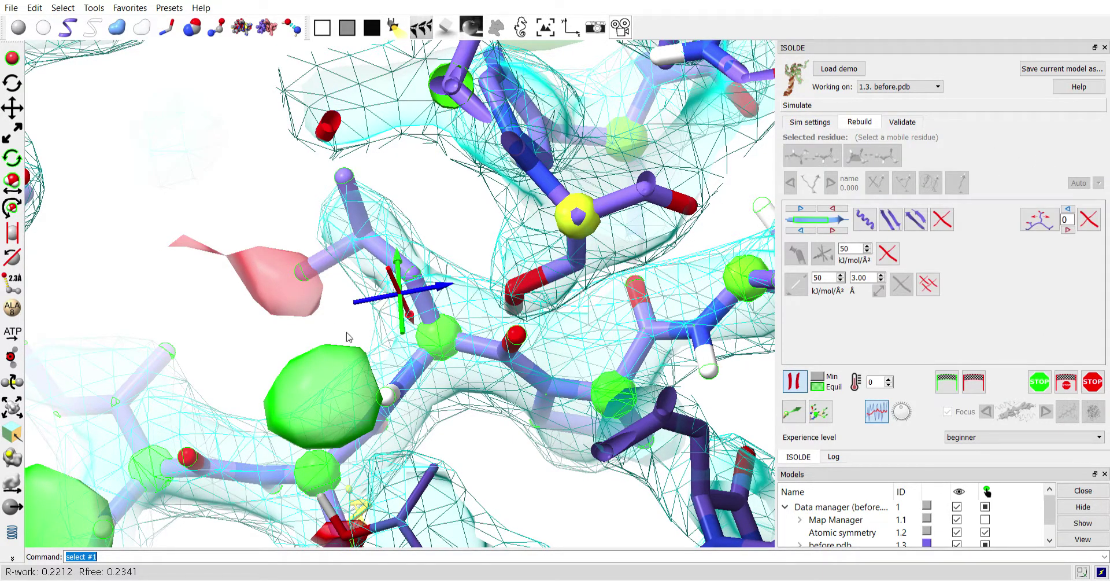
ctrl+click(447, 348)
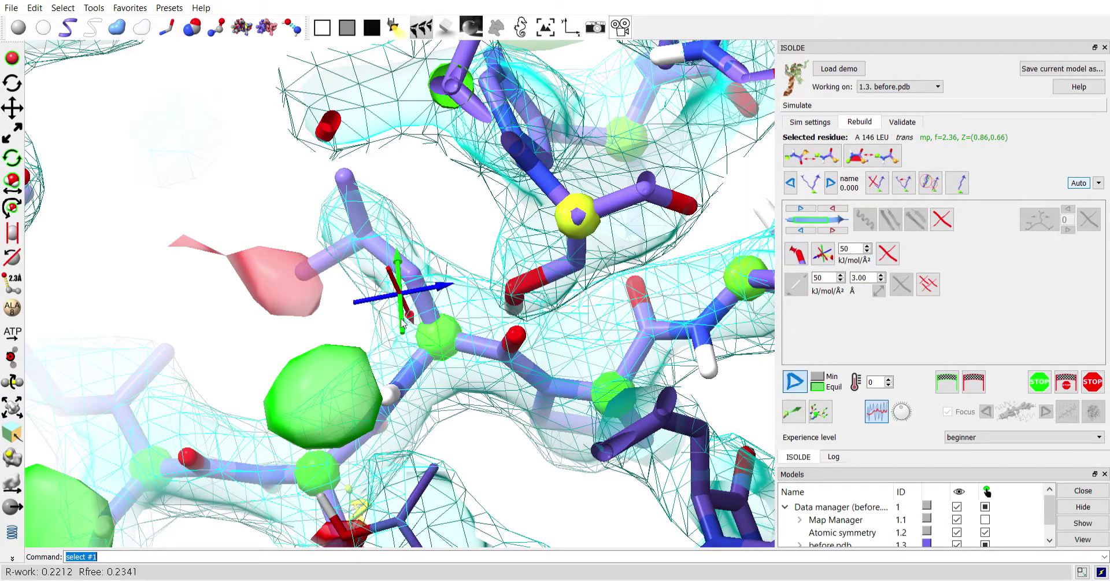
click(795, 381)
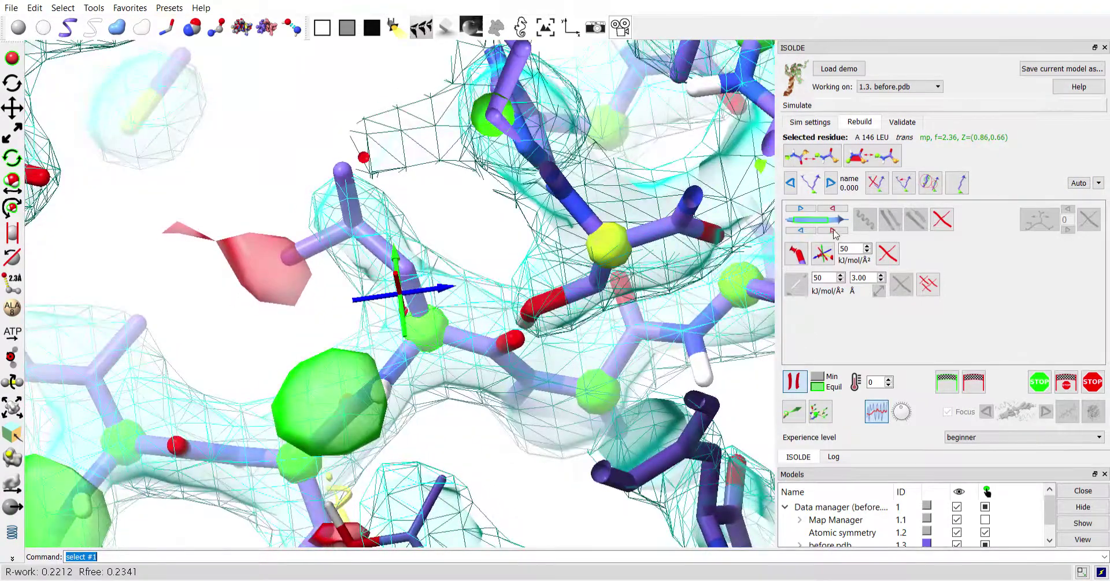
click(831, 184)
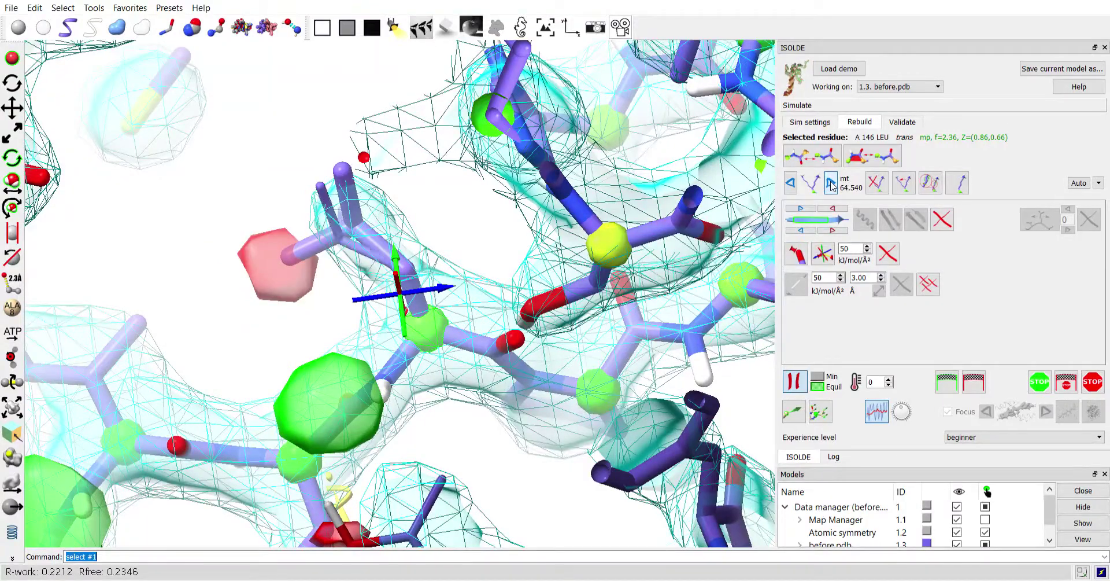
click(929, 183)
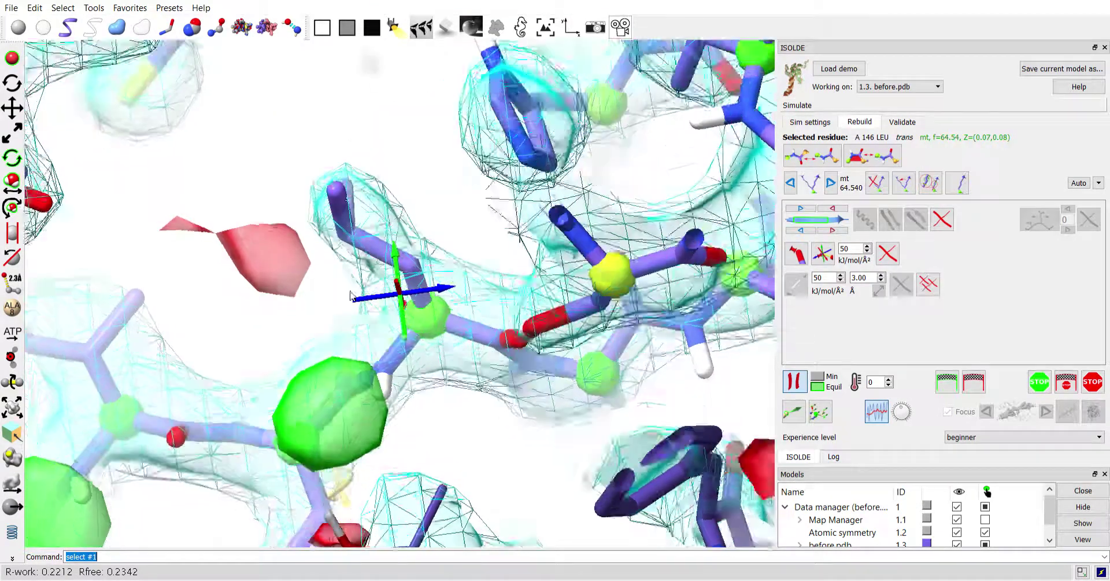
mouse_move(350, 295)
mouse_down()
mouse_move(405, 329)
mouse_move(376, 306)
mouse_move(399, 303)
mouse_move(419, 231)
mouse_move(411, 238)
mouse_move(448, 274)
mouse_up()
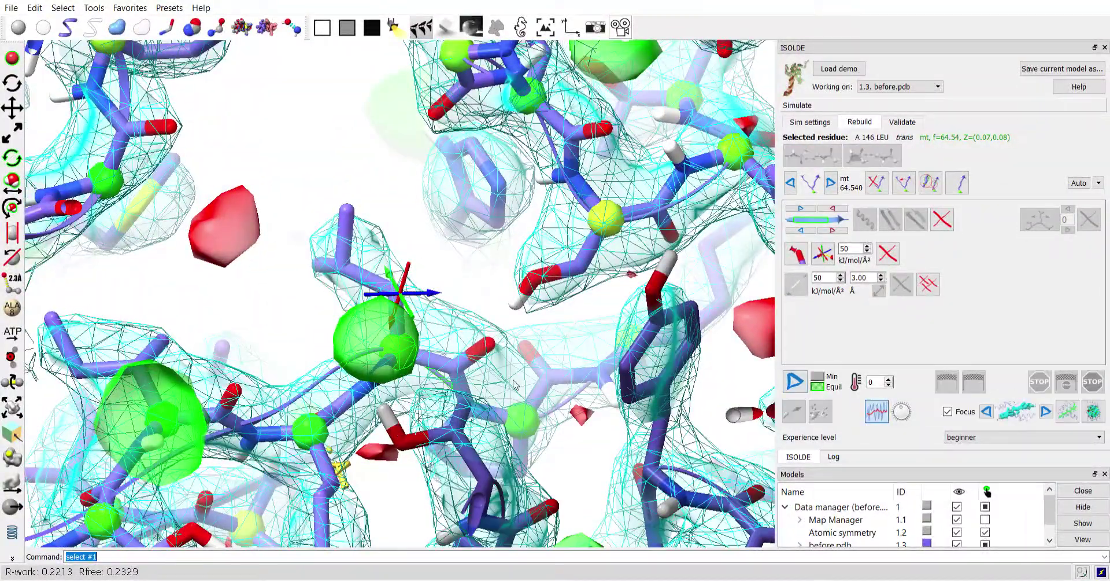
Inspect the difference density around leucine A 146 and its neighbours, and move the focus to the next stretch of residues
scroll(463, 323, down, 3)
drag(463, 324, 456, 231)
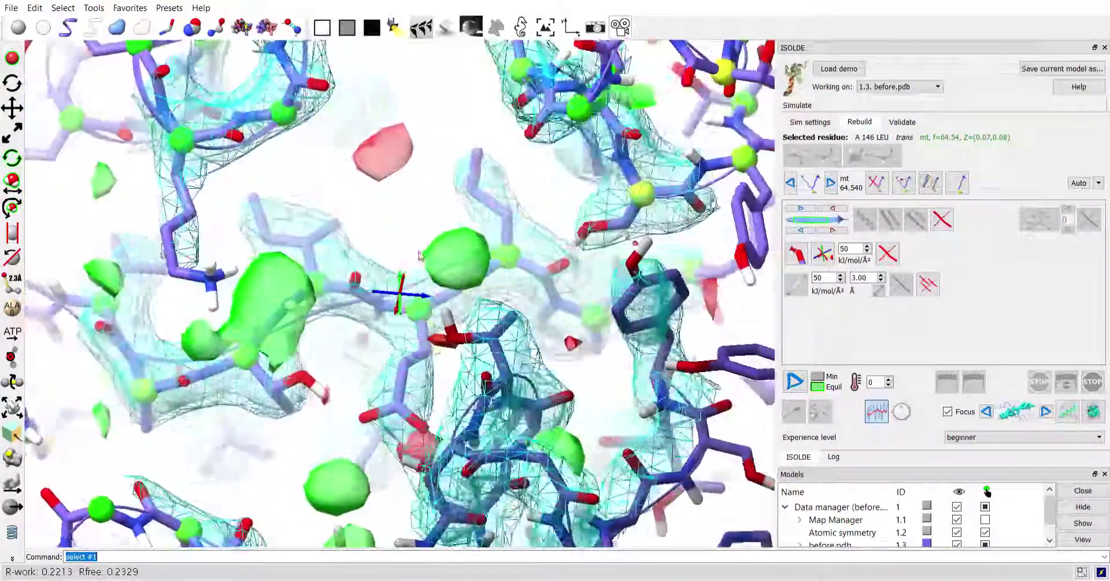
middle_drag(456, 231, 543, 185)
drag(544, 186, 455, 347)
middle_drag(455, 347, 550, 338)
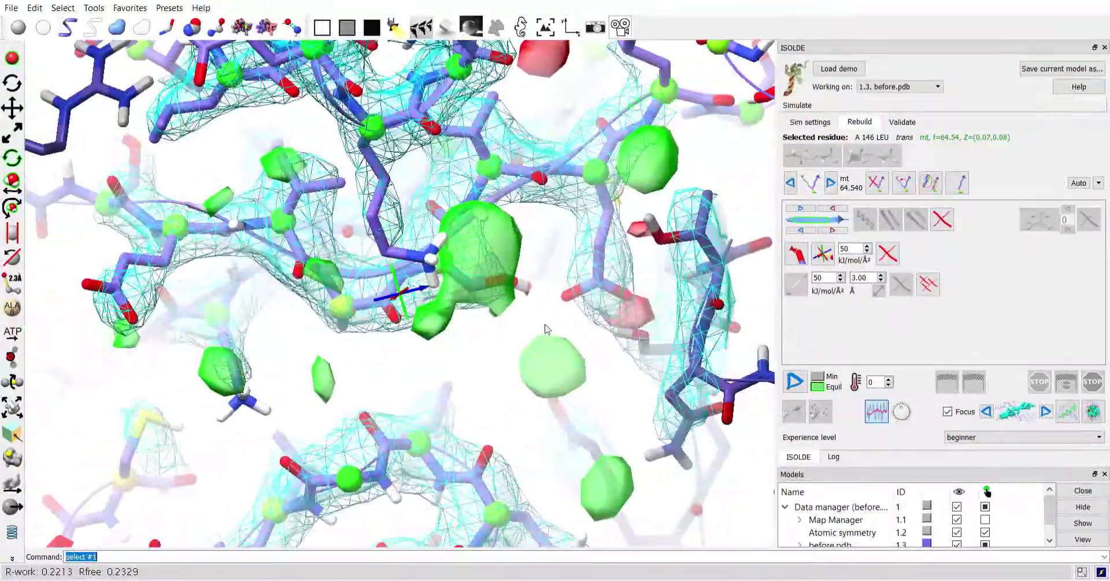
drag(549, 338, 542, 286)
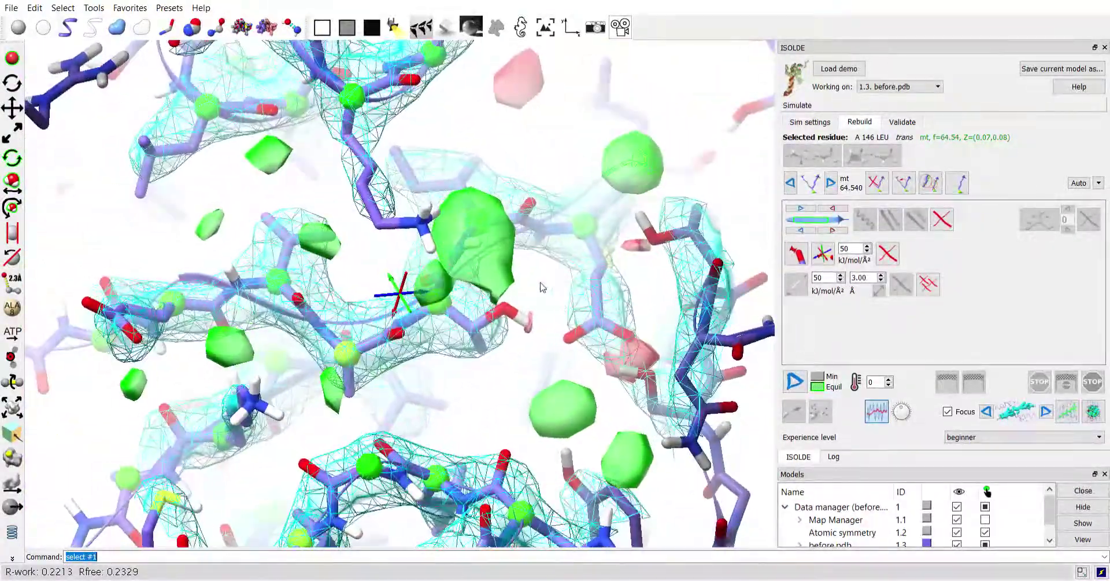
click(1047, 412)
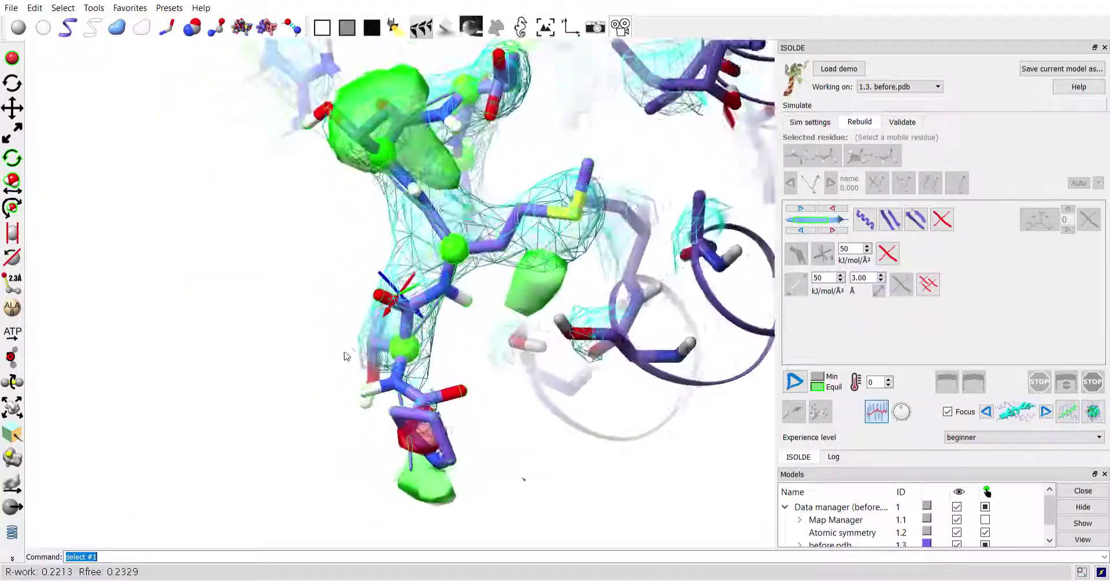
Simulate around threonine A 79, trying rotamer p before setting its side chain to rotamer m, and pause the simulation
drag(383, 321, 414, 340)
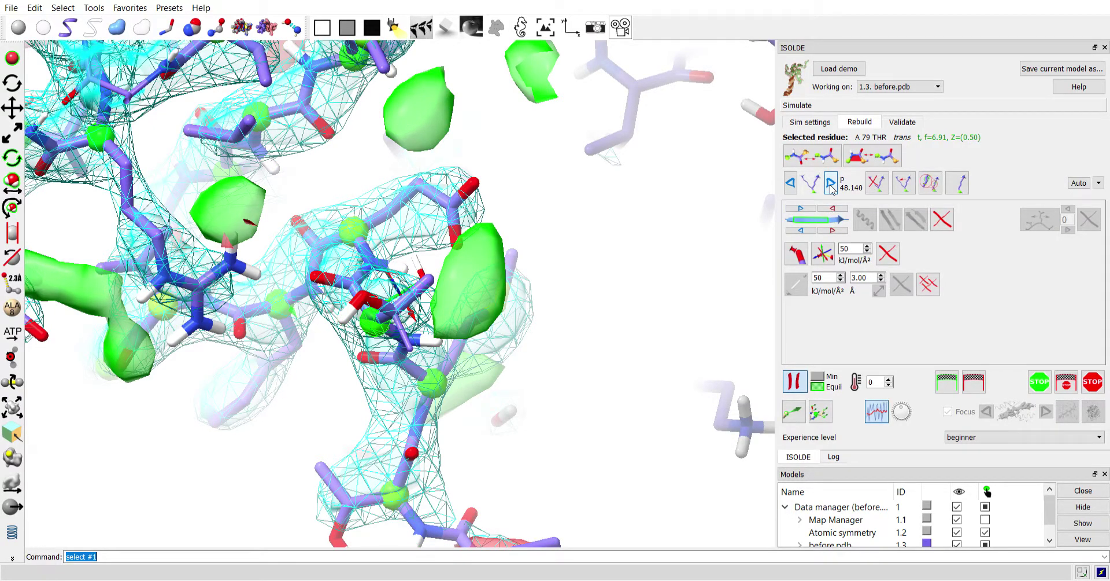
click(931, 185)
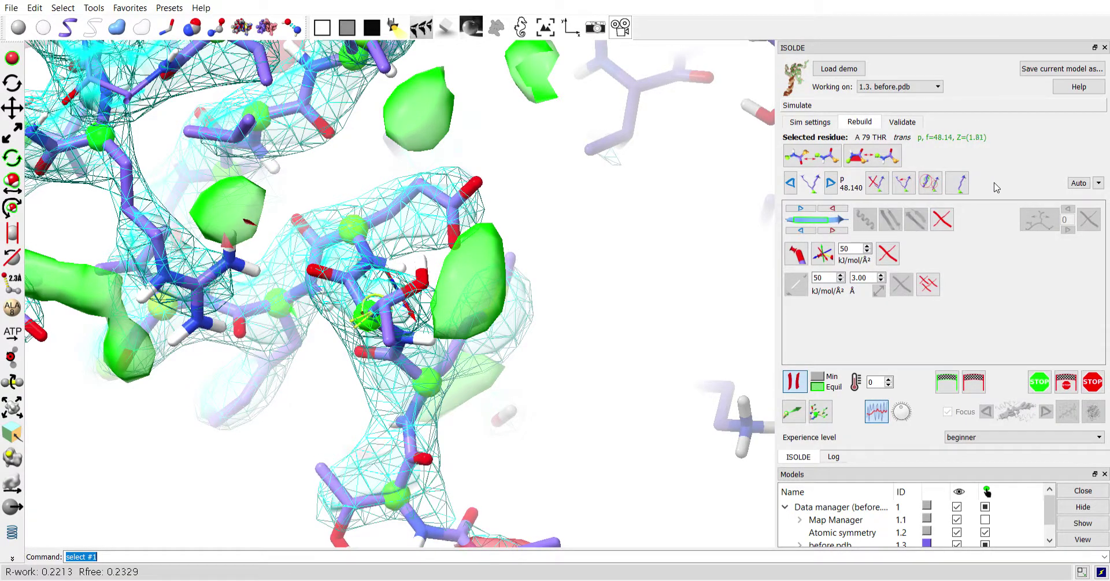
click(960, 184)
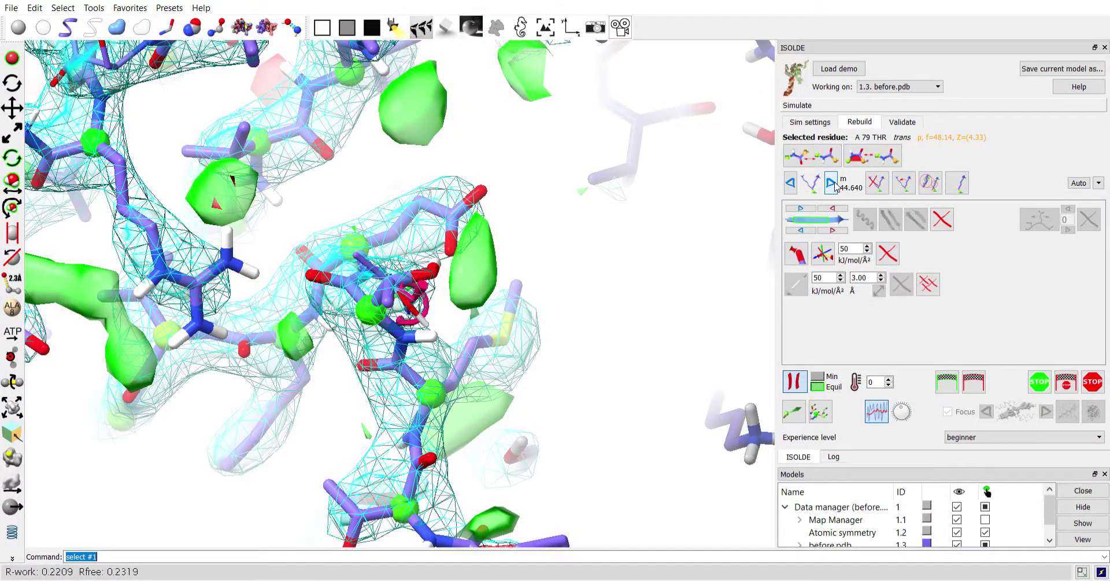
click(923, 193)
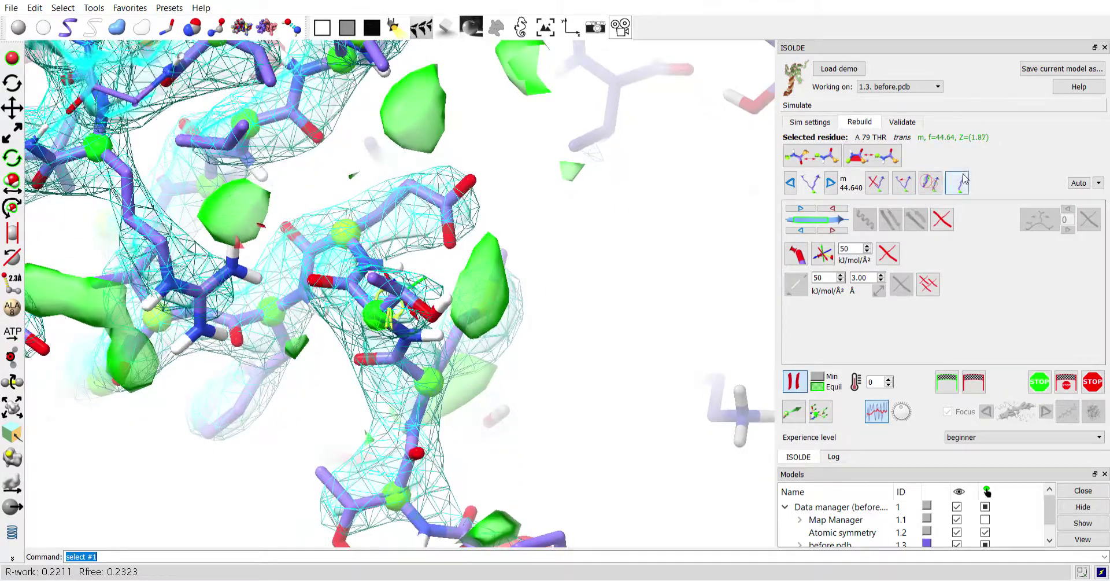
mouse_move(533, 258)
mouse_down()
mouse_move(540, 206)
mouse_move(542, 277)
mouse_move(533, 241)
mouse_move(532, 258)
mouse_up()
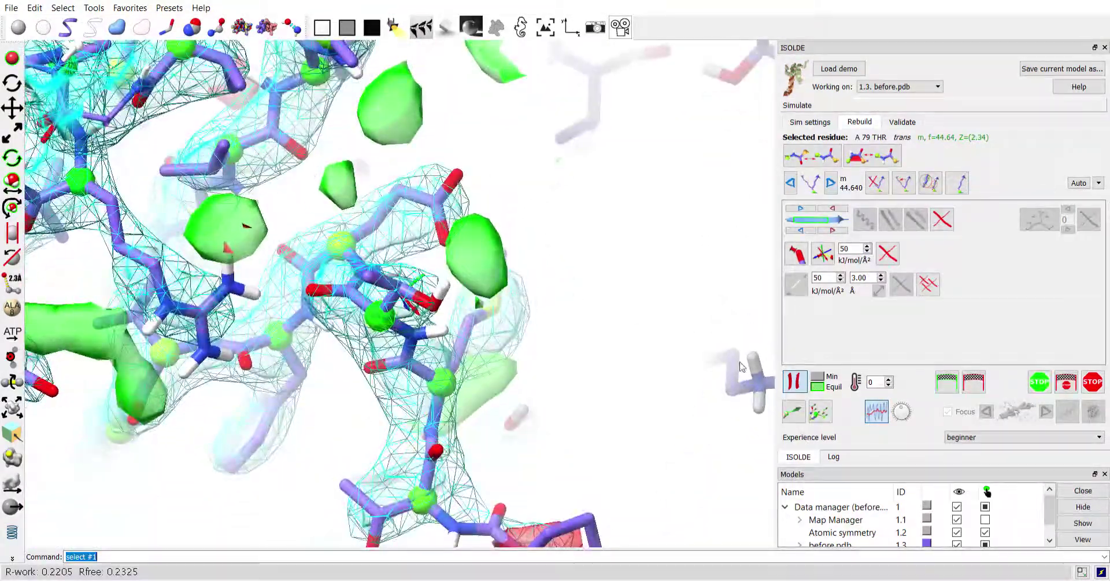
click(794, 381)
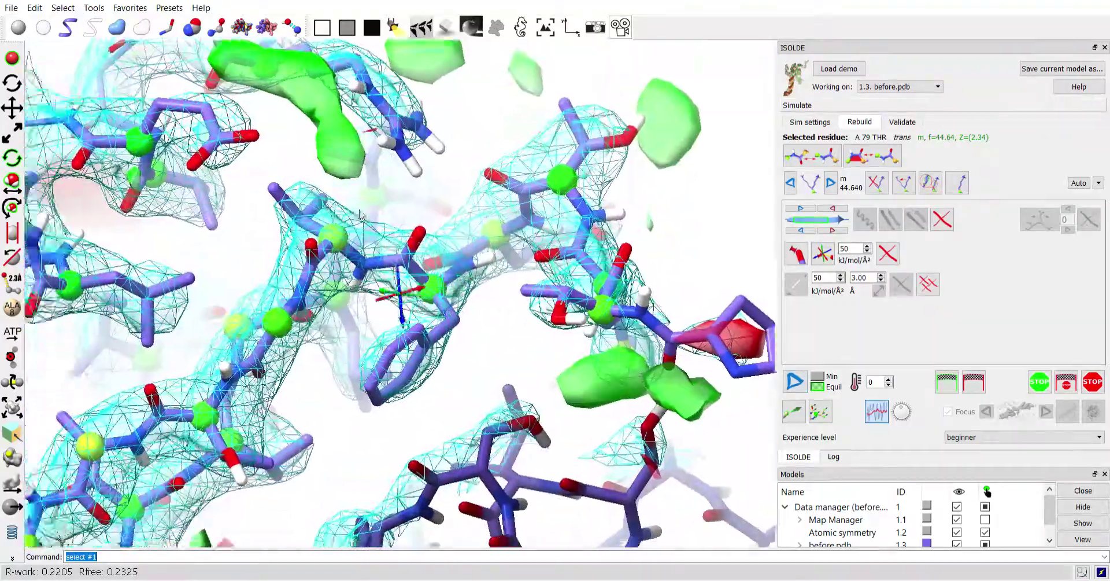
Inspect the density along the strands and turn around the paused region, and end the simulation keeping its coordinates
middle_drag(360, 212, 579, 67)
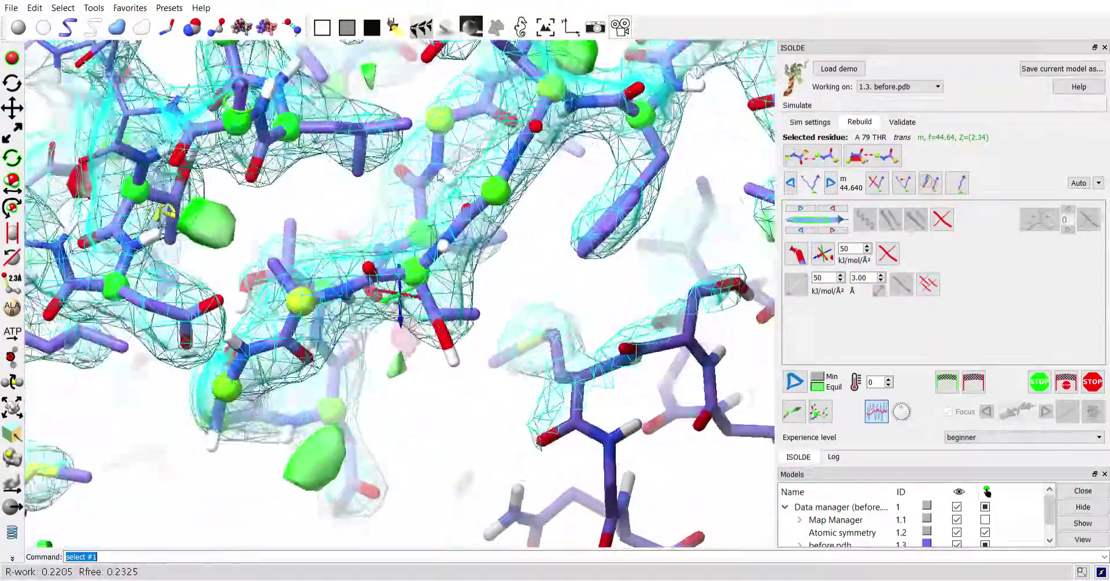
drag(360, 215, 356, 281)
middle_drag(356, 282, 405, 172)
drag(404, 172, 367, 245)
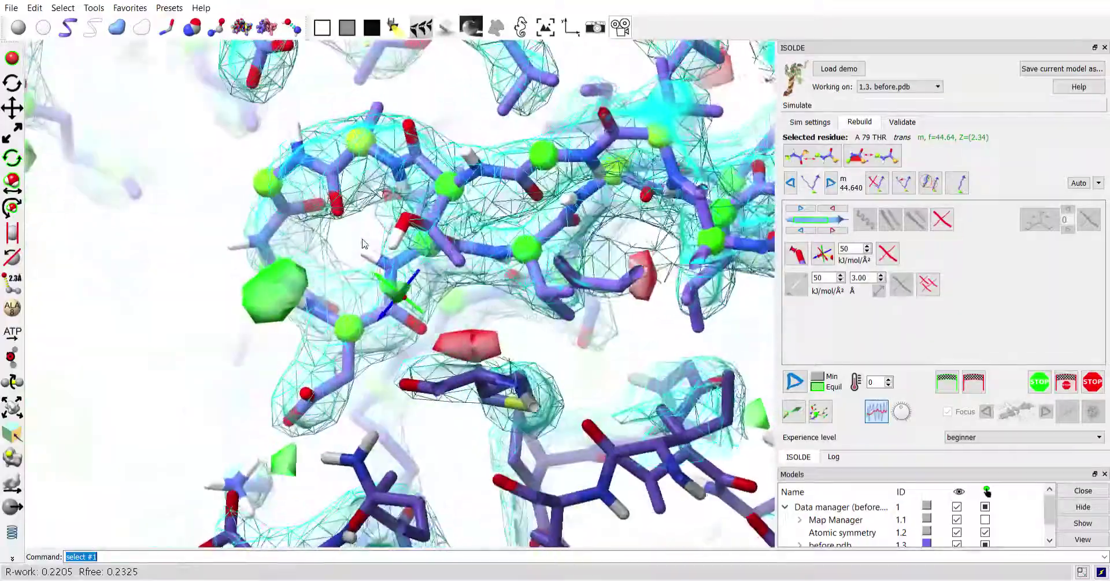
middle_drag(366, 246, 191, 283)
mouse_move(190, 283)
mouse_down()
mouse_move(211, 367)
mouse_move(191, 353)
mouse_move(194, 289)
mouse_up()
middle_drag(694, 104, 457, 260)
drag(457, 260, 415, 373)
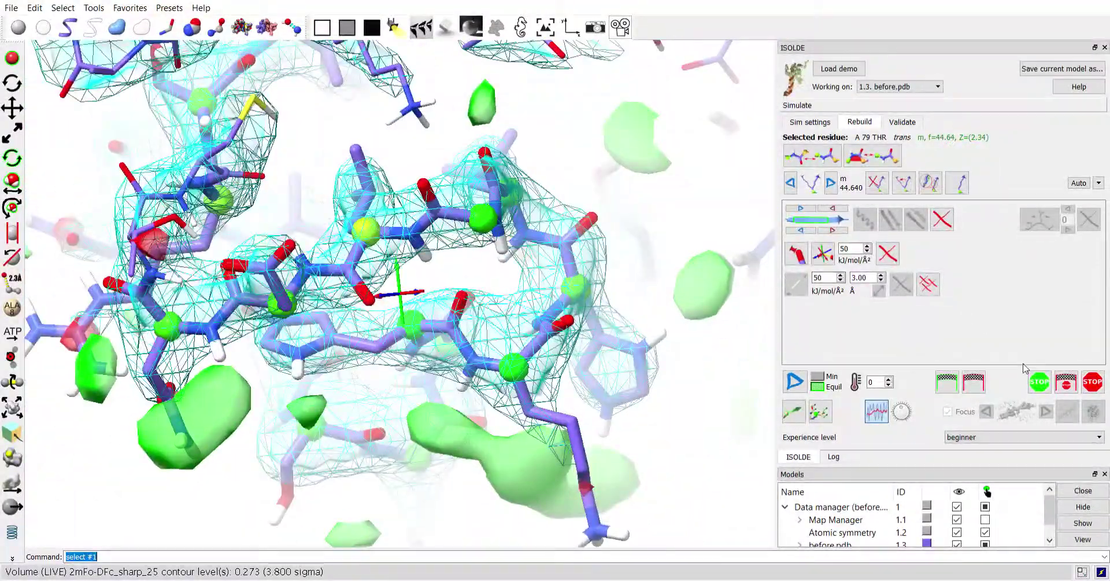
click(1039, 382)
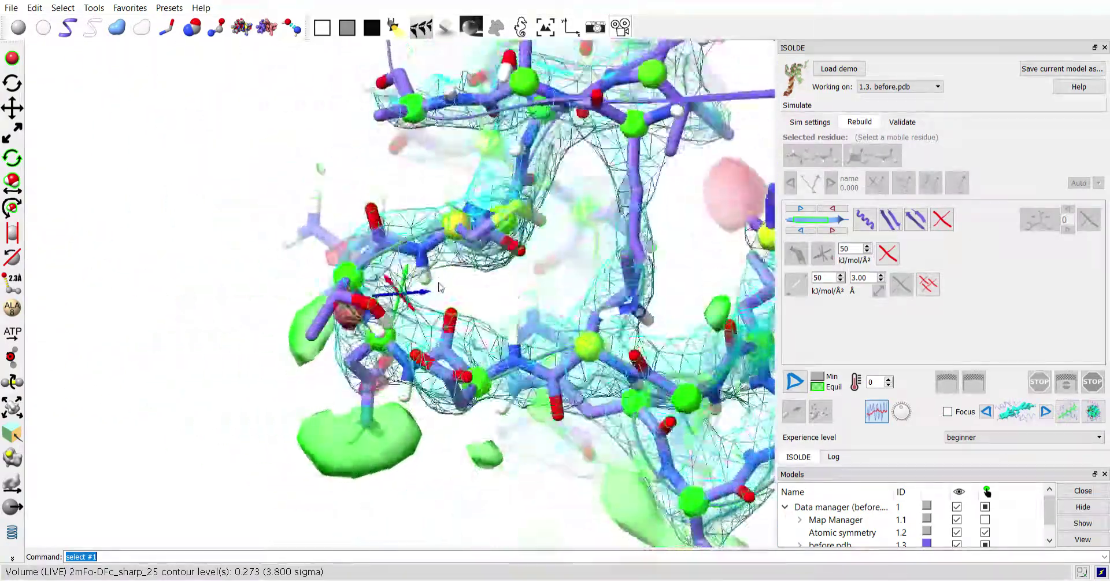
Examine how the backbone and side chains of the next stretches of residues fit the map and difference density
drag(439, 287, 479, 376)
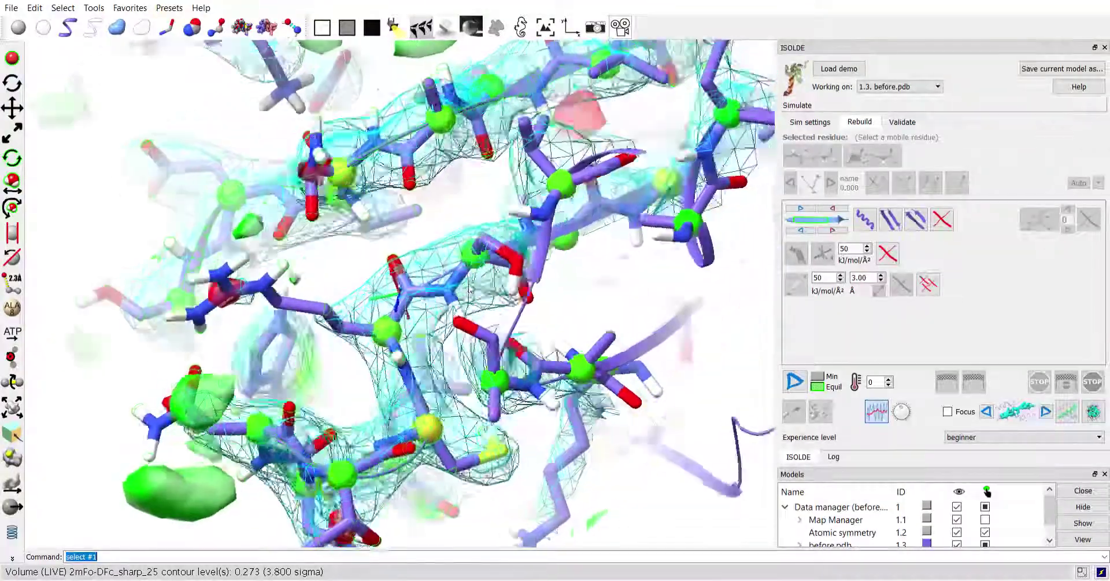
drag(470, 291, 370, 243)
middle_drag(677, 241, 486, 289)
drag(486, 291, 577, 253)
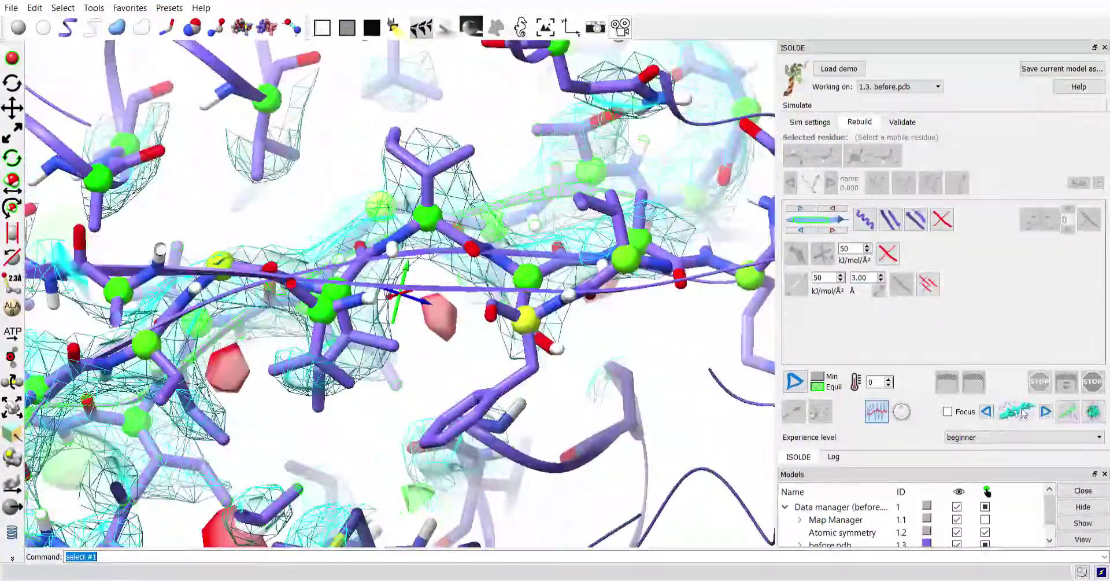
middle_drag(578, 253, 437, 236)
mouse_move(508, 231)
mouse_down()
mouse_move(506, 286)
mouse_move(502, 227)
mouse_up()
middle_drag(502, 222, 370, 289)
scroll(370, 289, down, 2)
drag(370, 289, 470, 341)
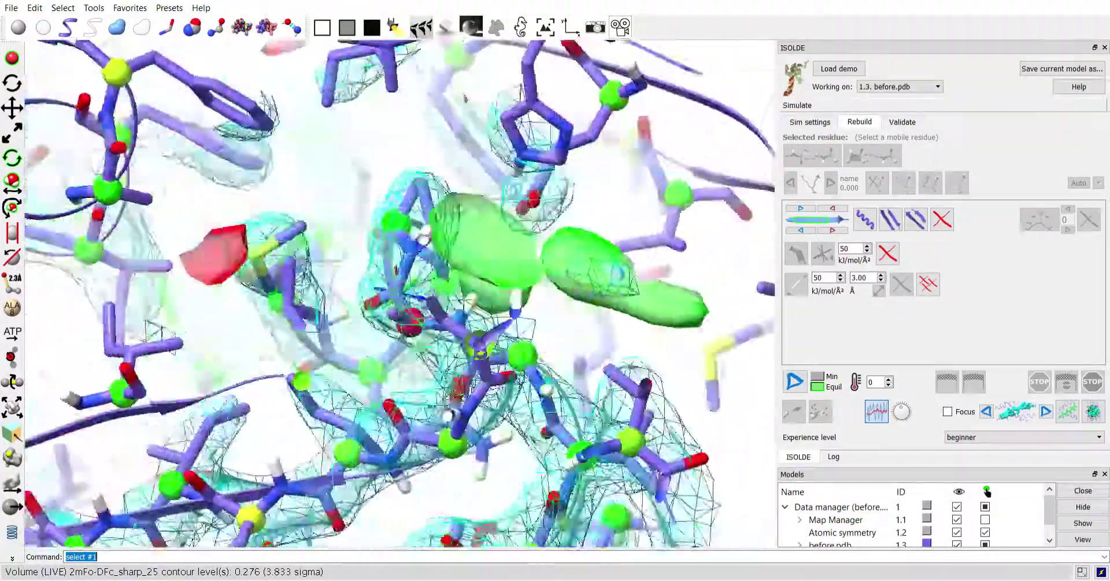
drag(466, 98, 514, 187)
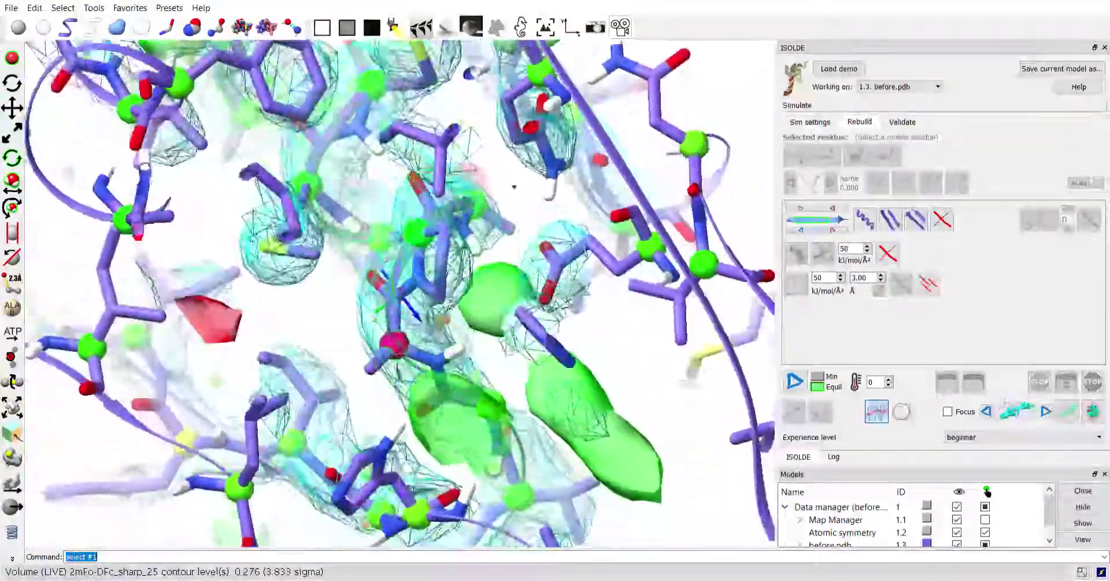
drag(561, 238, 486, 300)
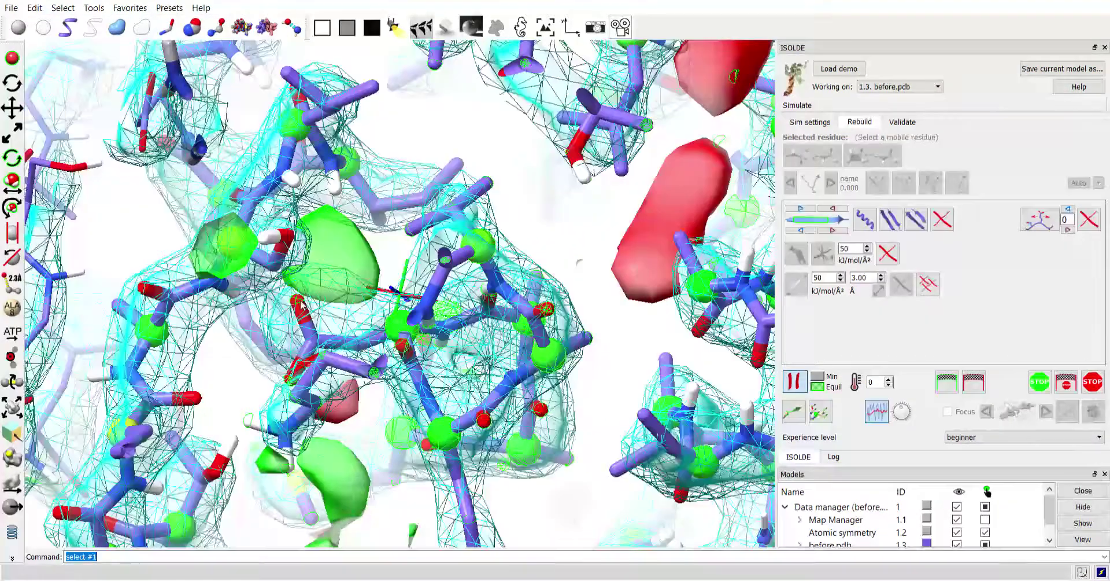
Select aspartate A 131 in the running simulation and check its side chain against the nearby difference density
ctrl+click(339, 287)
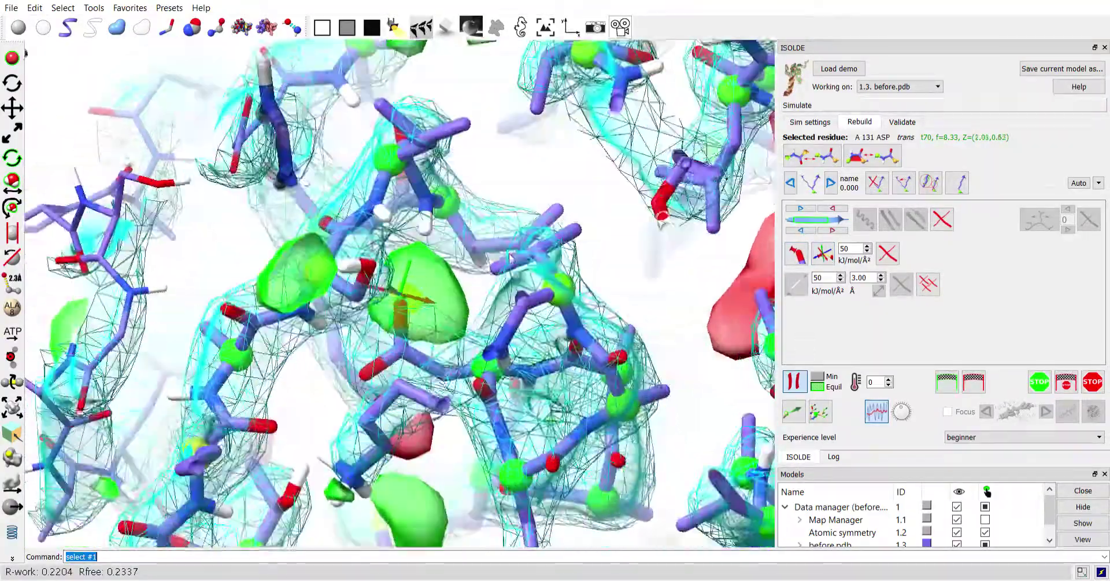
mouse_move(509, 253)
mouse_down()
mouse_move(520, 221)
mouse_move(518, 255)
mouse_up()
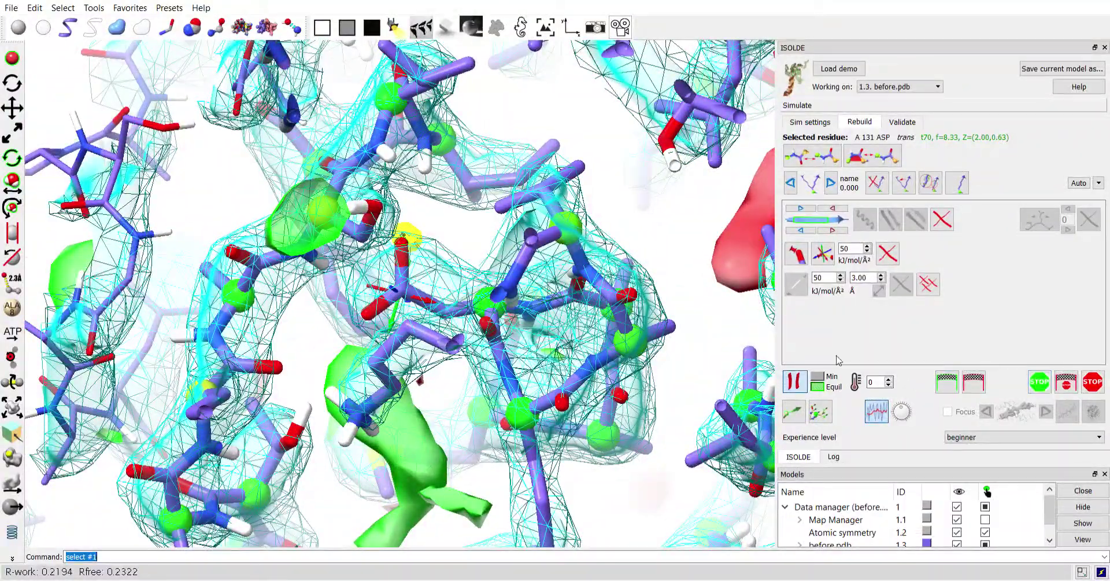
drag(523, 248, 488, 307)
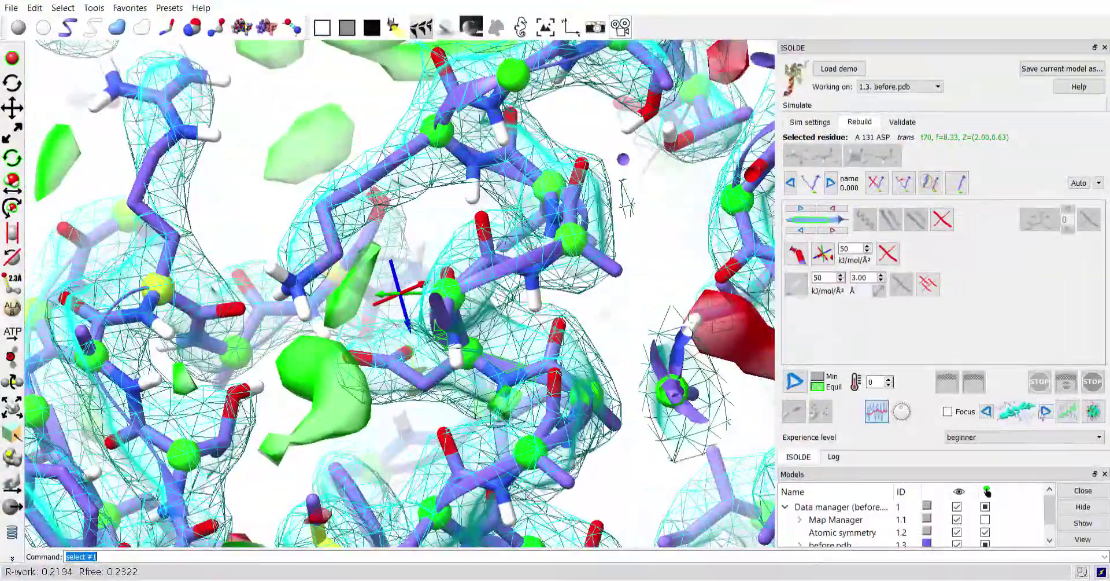
Advance to the next stretch of residues and examine its side chains and surrounding difference density peaks
click(1043, 413)
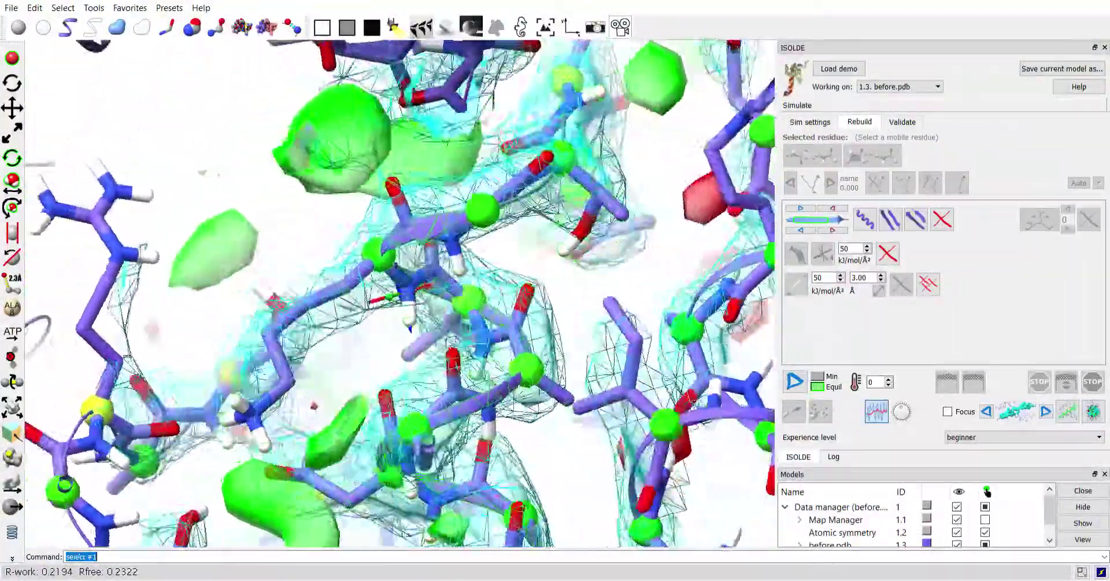
drag(428, 341, 495, 347)
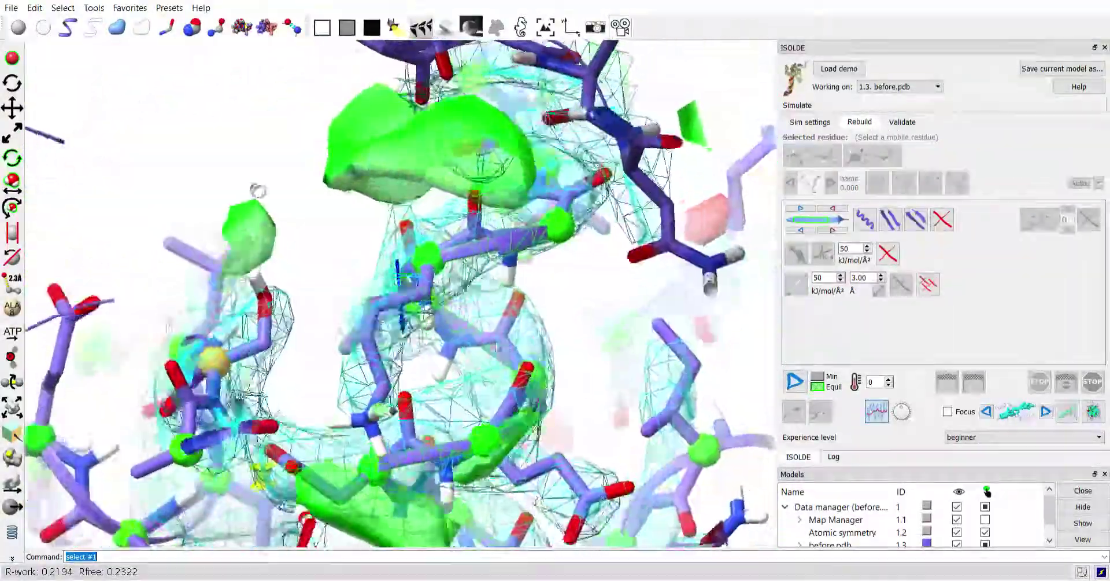
middle_drag(583, 169, 405, 395)
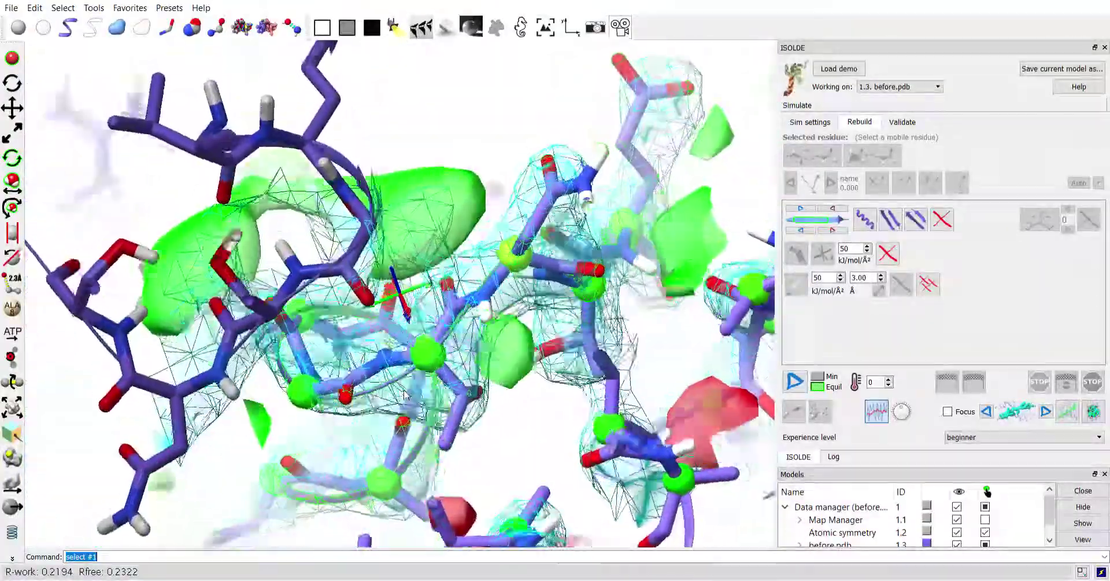
drag(403, 451, 407, 431)
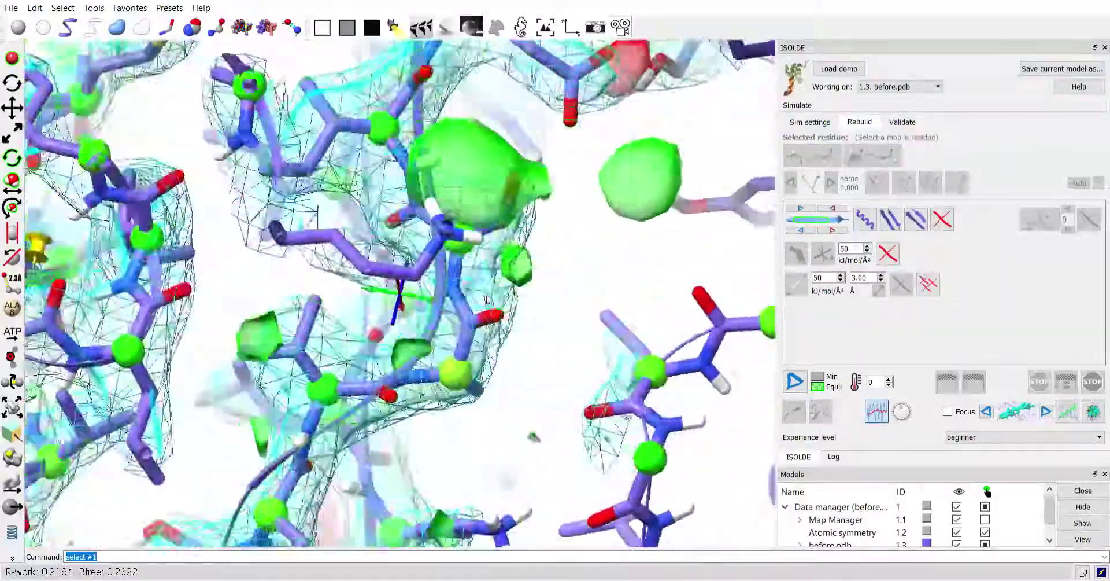
drag(491, 220, 512, 167)
middle_drag(512, 166, 471, 243)
drag(472, 243, 472, 259)
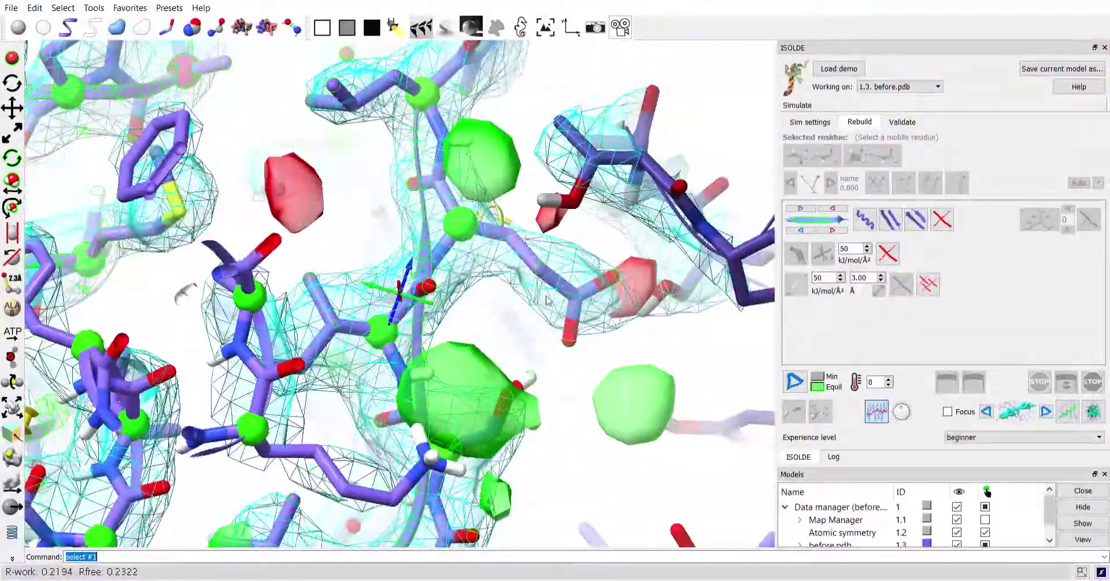
drag(547, 300, 541, 320)
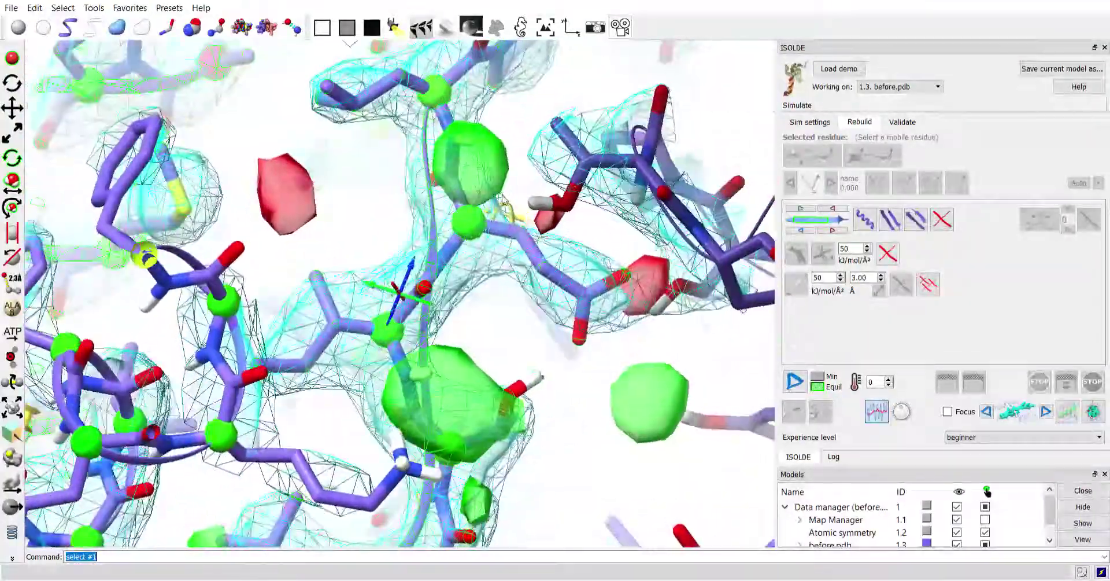
drag(503, 199, 451, 240)
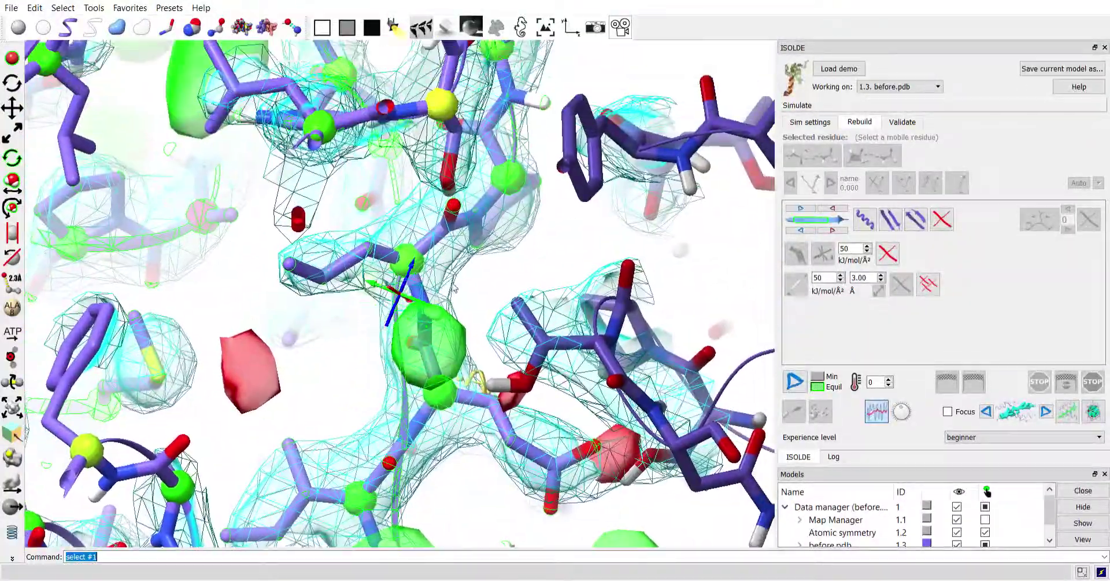
drag(455, 288, 433, 322)
drag(456, 270, 378, 235)
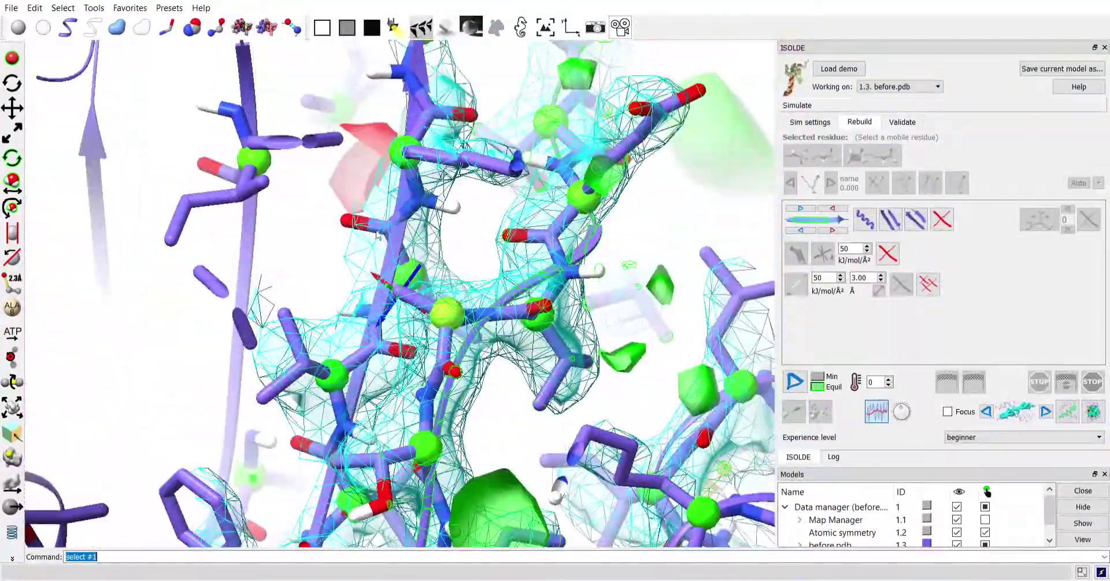
Advance to the following stretch and inspect the density along its helix, including the exposed arginine side chains
click(1045, 413)
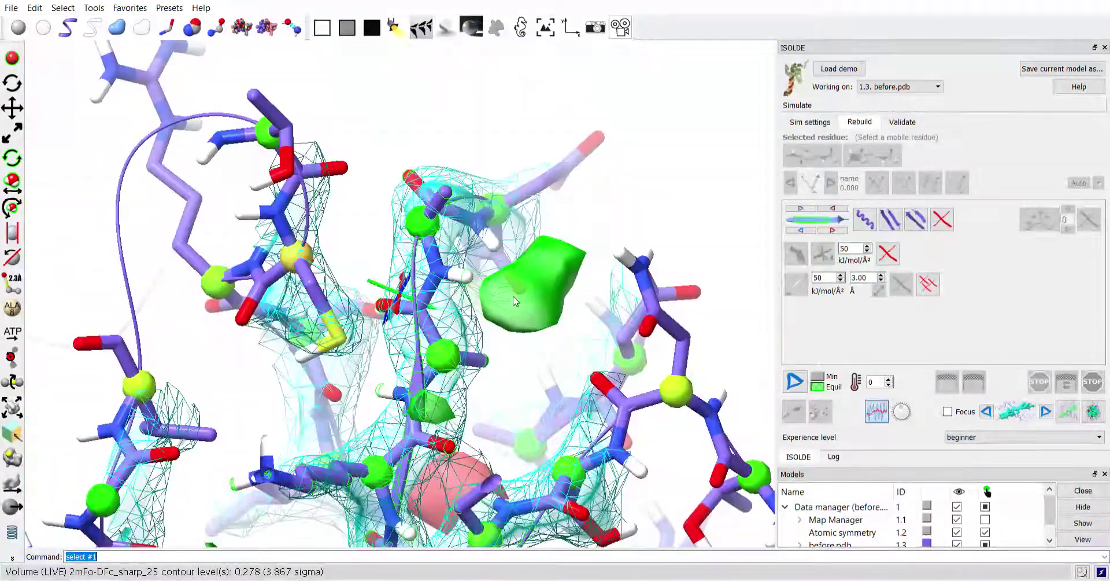
drag(515, 301, 469, 370)
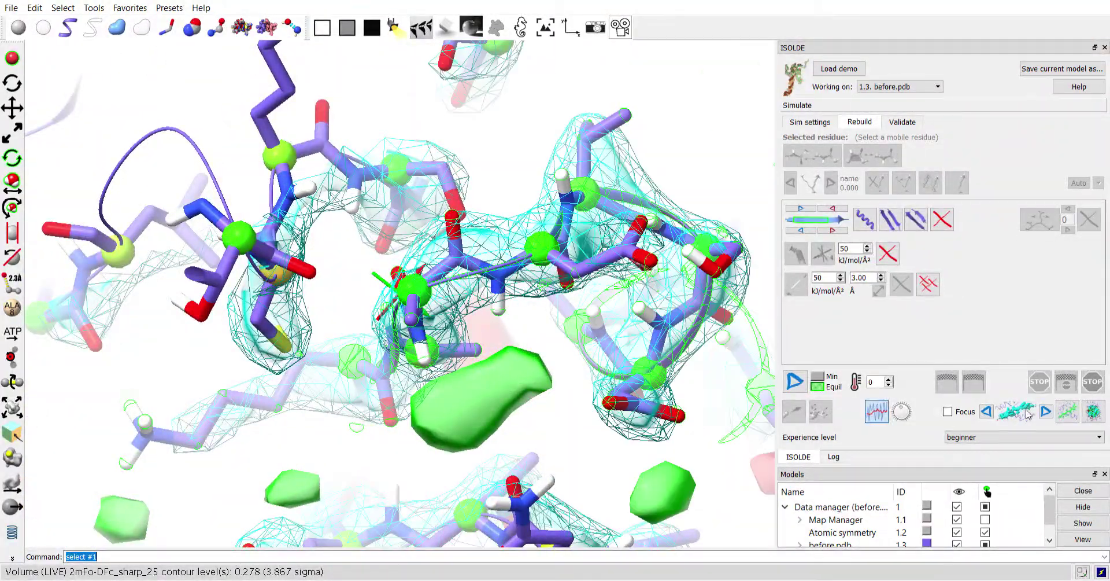
click(1028, 412)
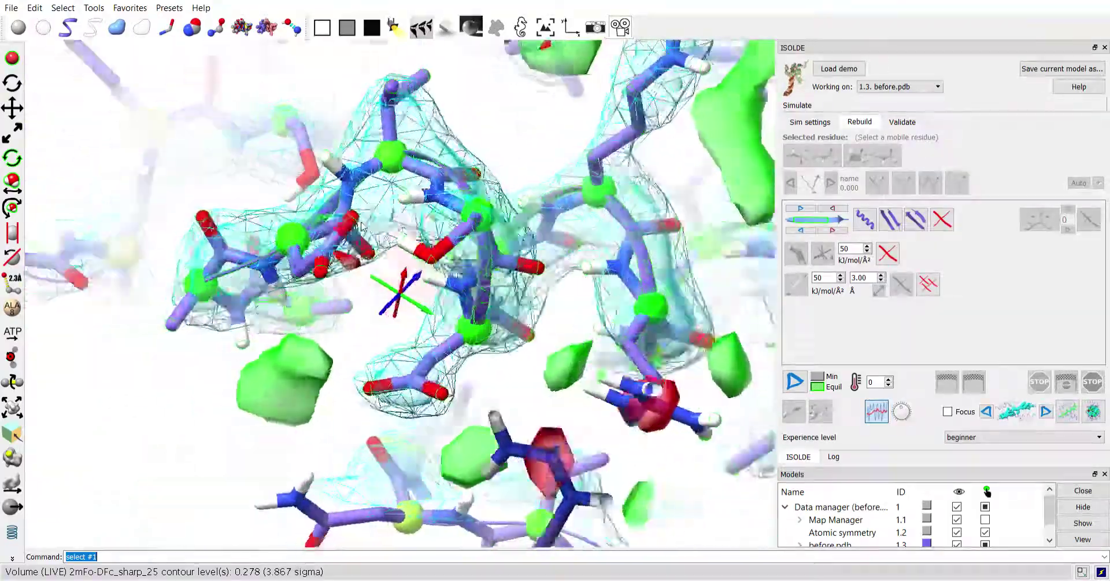
middle_drag(361, 223, 185, 238)
middle_drag(474, 191, 434, 185)
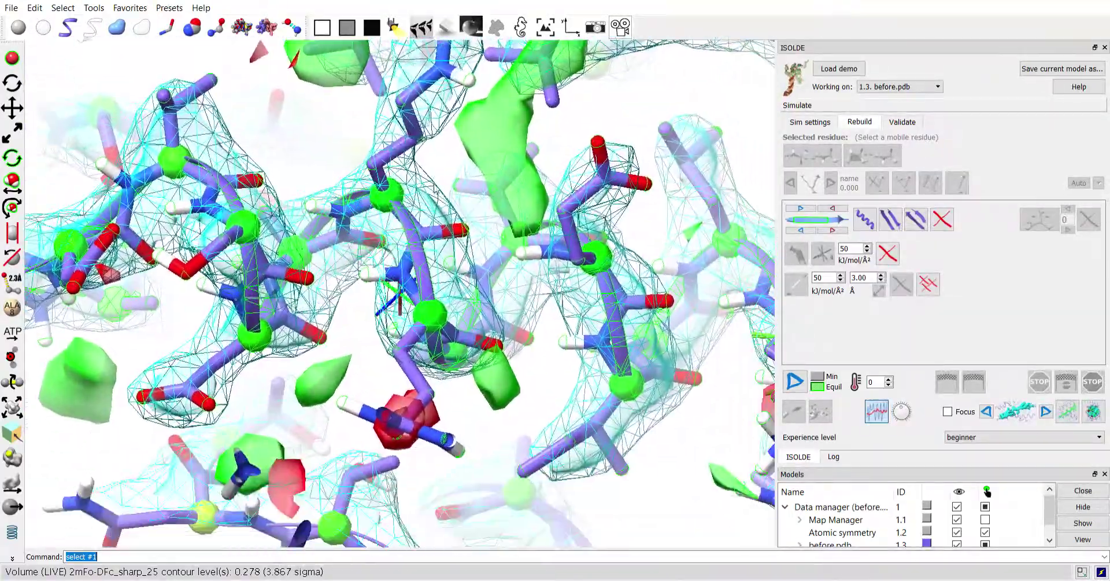
drag(435, 188, 441, 291)
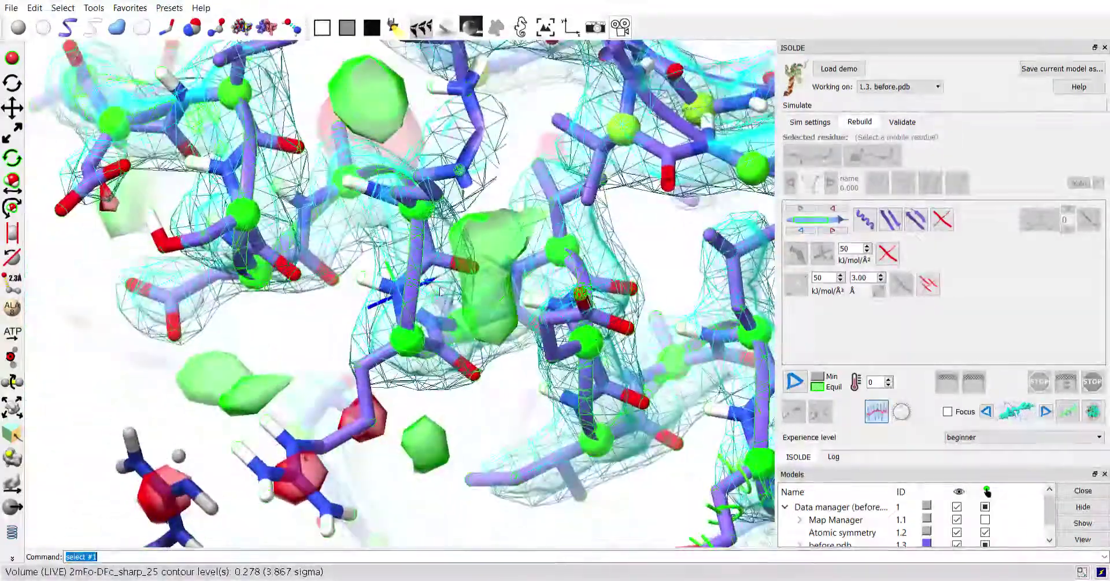
middle_drag(439, 292, 382, 193)
drag(383, 194, 355, 255)
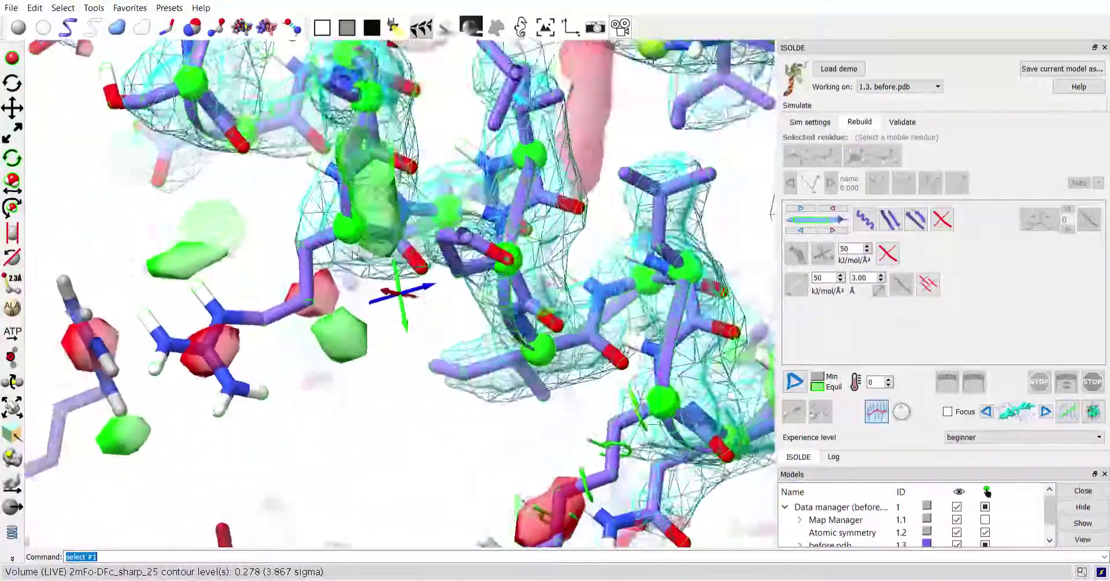
drag(772, 214, 578, 328)
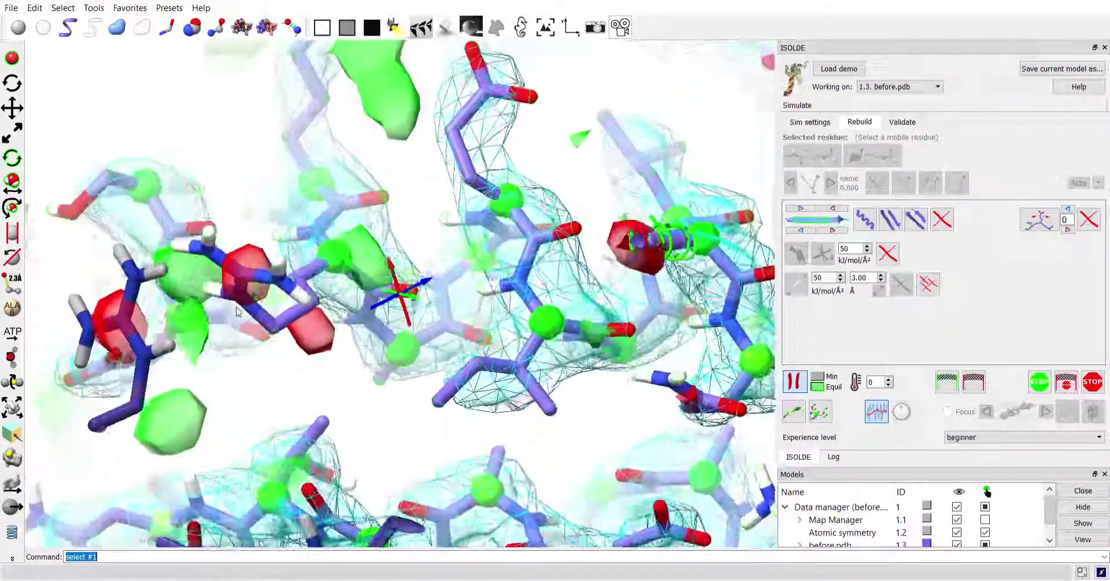
Tug the exposed arginine side chain beside the helix during simulation and end the simulation keeping its coordinates
drag(237, 308, 242, 395)
right_drag(242, 393, 184, 300)
mouse_move(184, 298)
mouse_down()
mouse_move(211, 267)
mouse_move(186, 286)
mouse_up()
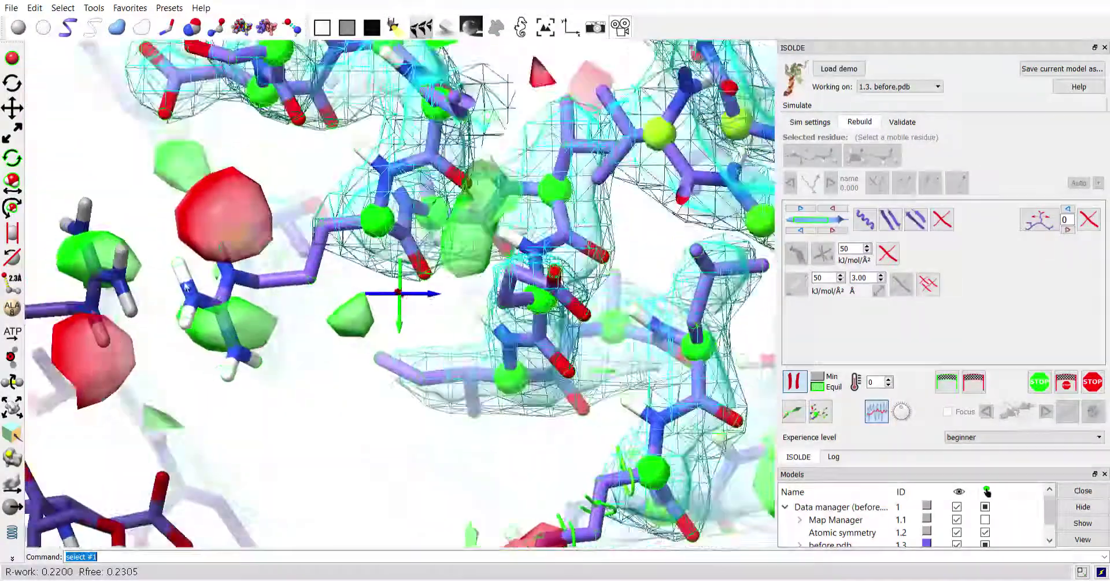
click(1034, 383)
Follow the helix past the arginines and examine the fit of its neighbouring side chains to the density
drag(492, 294, 515, 241)
middle_drag(515, 237, 443, 172)
mouse_move(444, 172)
mouse_down()
mouse_move(393, 196)
mouse_move(440, 191)
mouse_up()
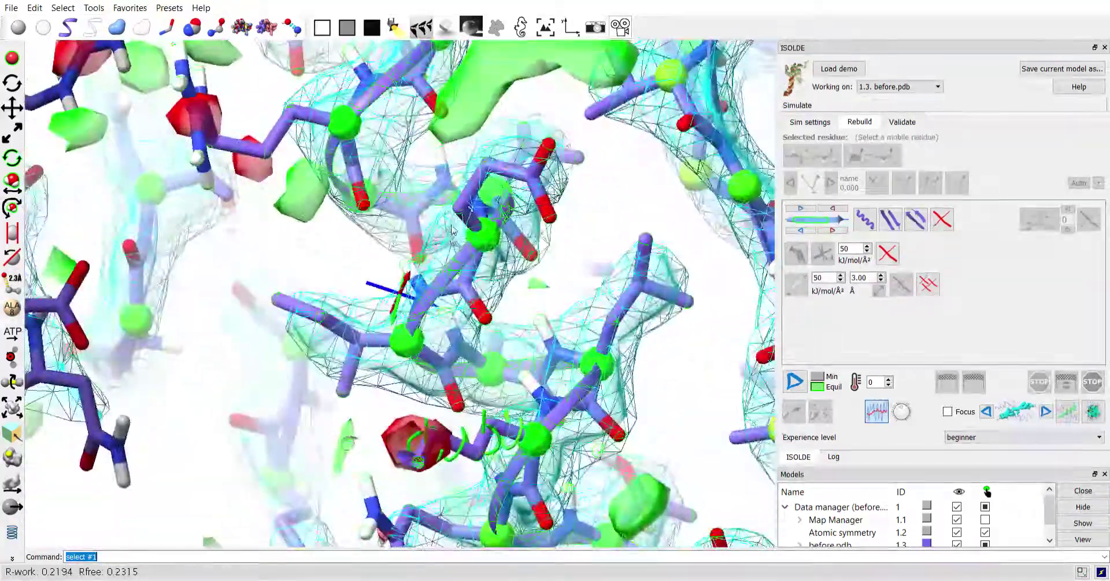
Follow the chain past the lysine and acidic side chains to the hairpin turn, examining each residue's fit to the density
middle_drag(460, 321, 398, 194)
drag(498, 186, 418, 168)
middle_drag(428, 358, 441, 167)
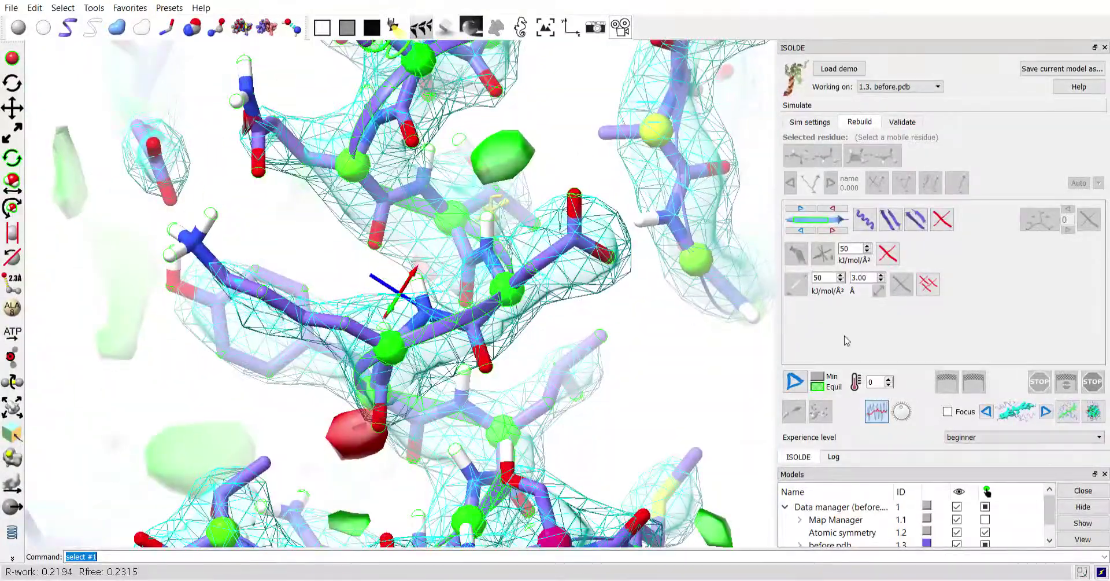
middle_drag(647, 315, 549, 196)
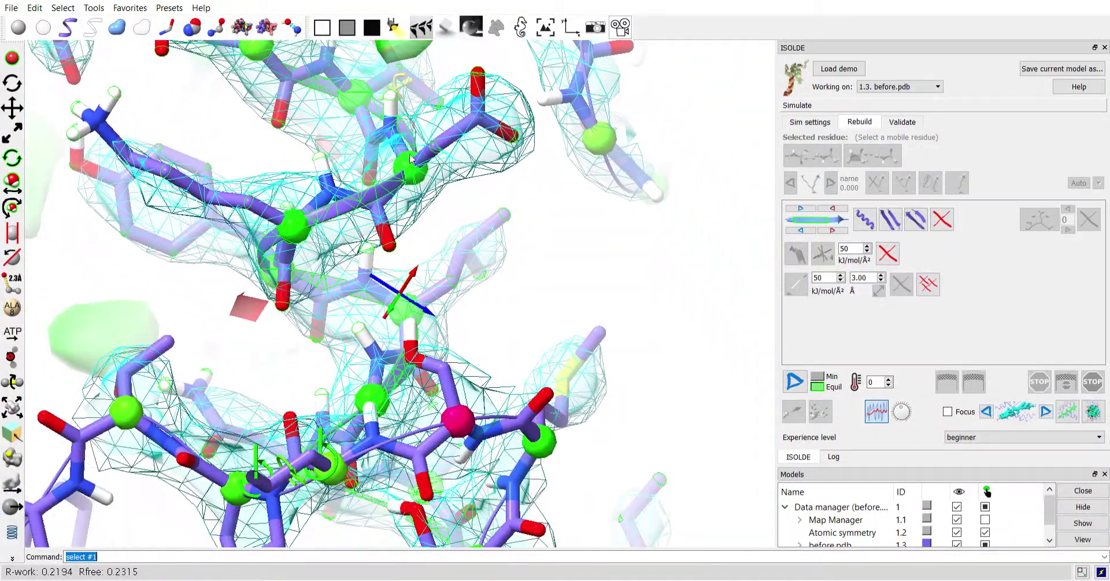
drag(550, 196, 358, 195)
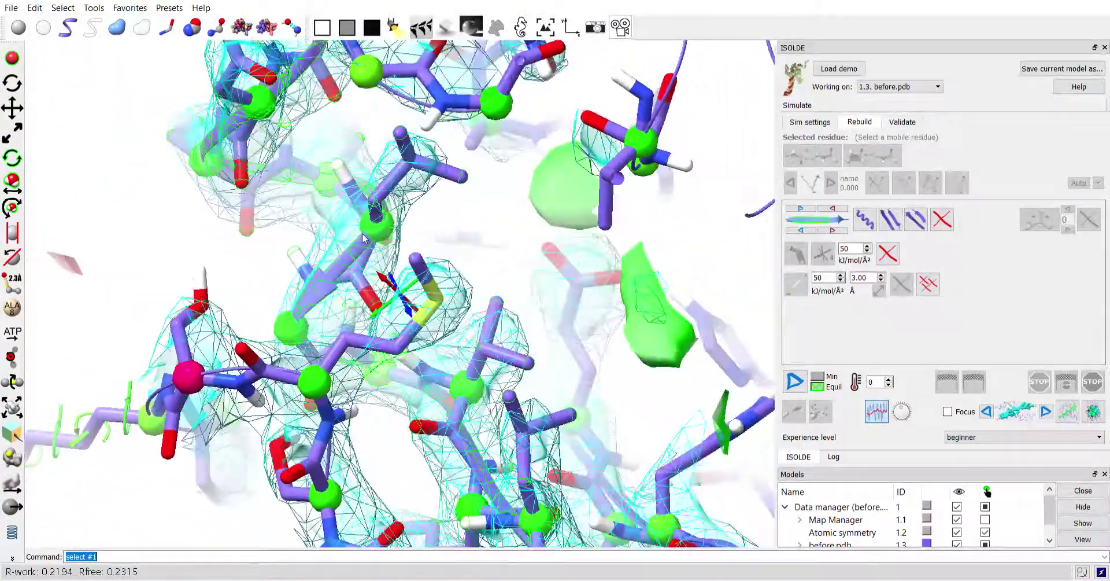
drag(363, 238, 399, 223)
drag(303, 210, 321, 250)
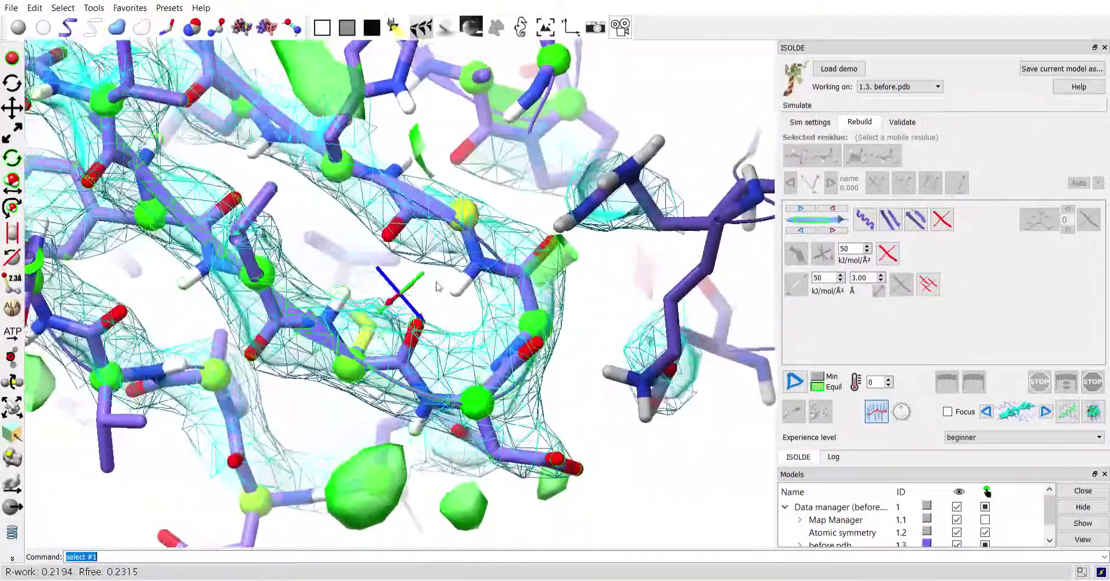
Inspect the strands beyond the hairpin, including the histidine side chain and the positive difference density peaks along the backbone
mouse_move(438, 286)
mouse_down()
mouse_move(434, 375)
mouse_move(456, 403)
mouse_up()
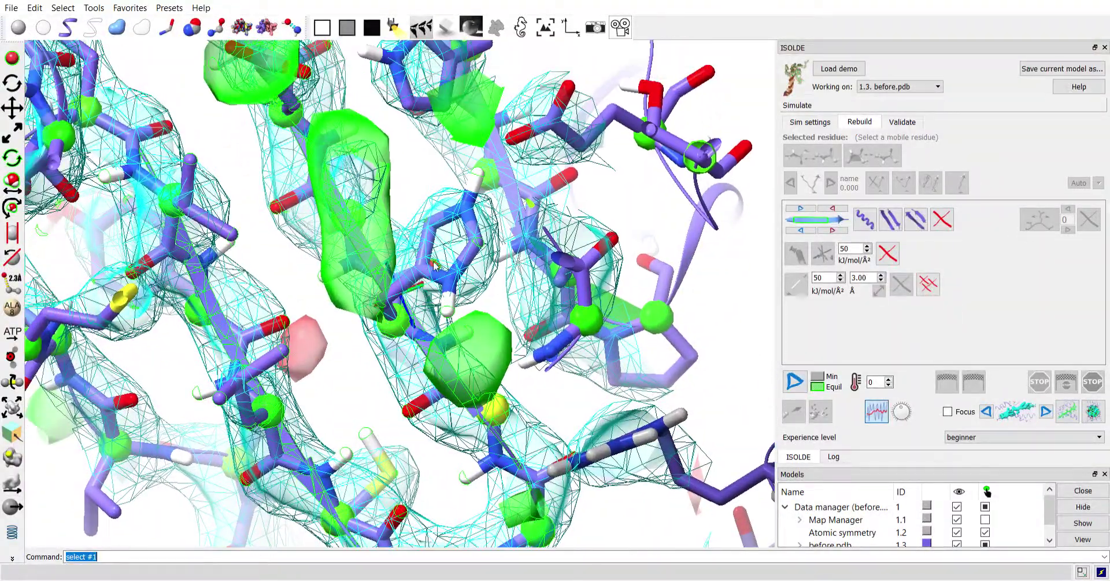
drag(433, 265, 462, 185)
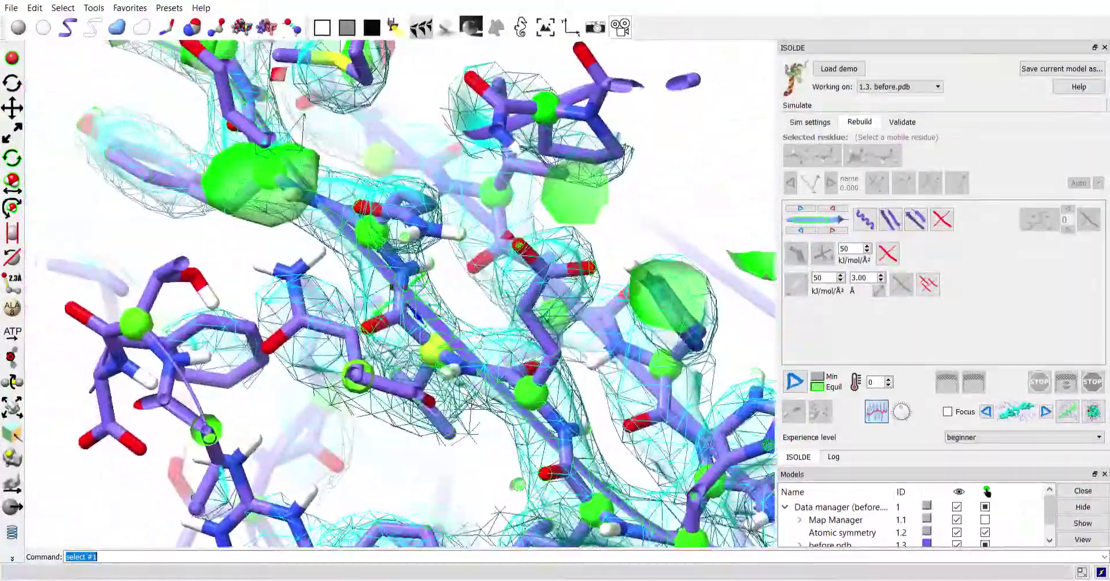
drag(477, 344, 486, 248)
middle_drag(486, 248, 585, 340)
drag(584, 340, 538, 387)
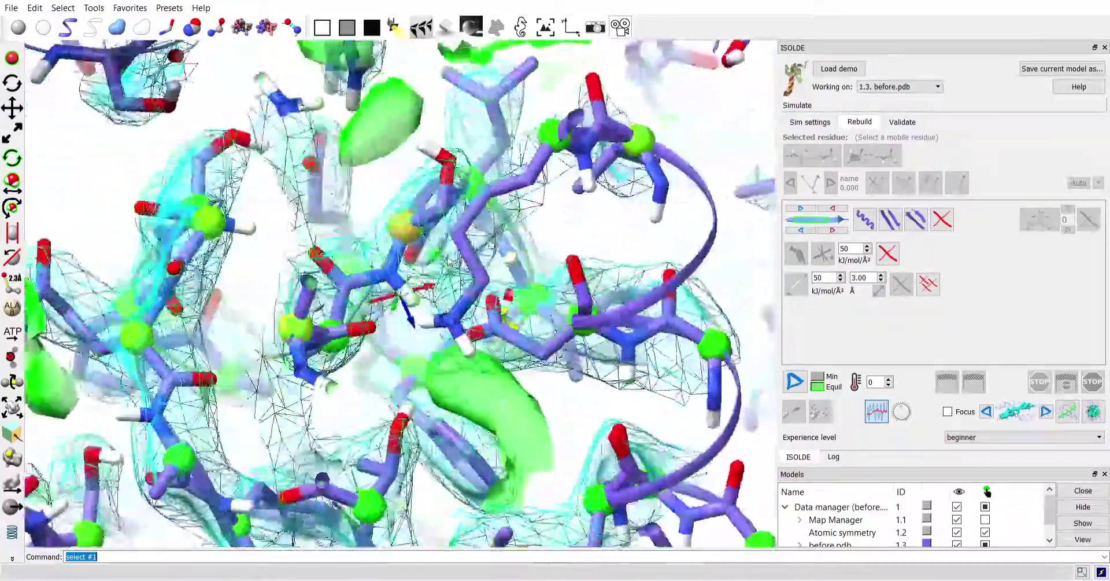
Examine the following helix and the proline-containing turn for side chains that do not match the density
drag(521, 300, 589, 368)
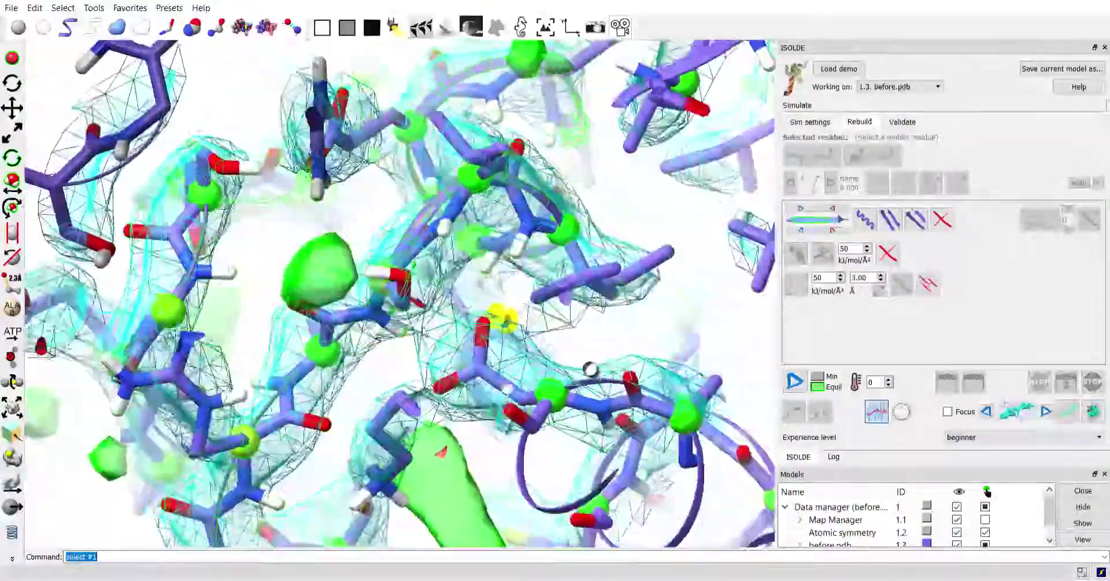
drag(417, 337, 407, 358)
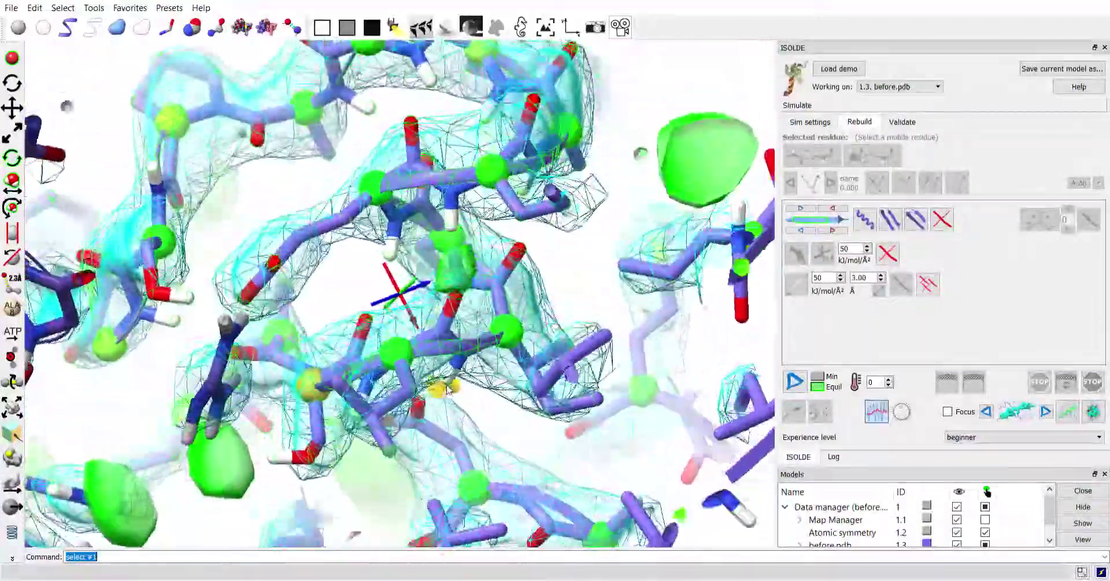
drag(448, 390, 465, 392)
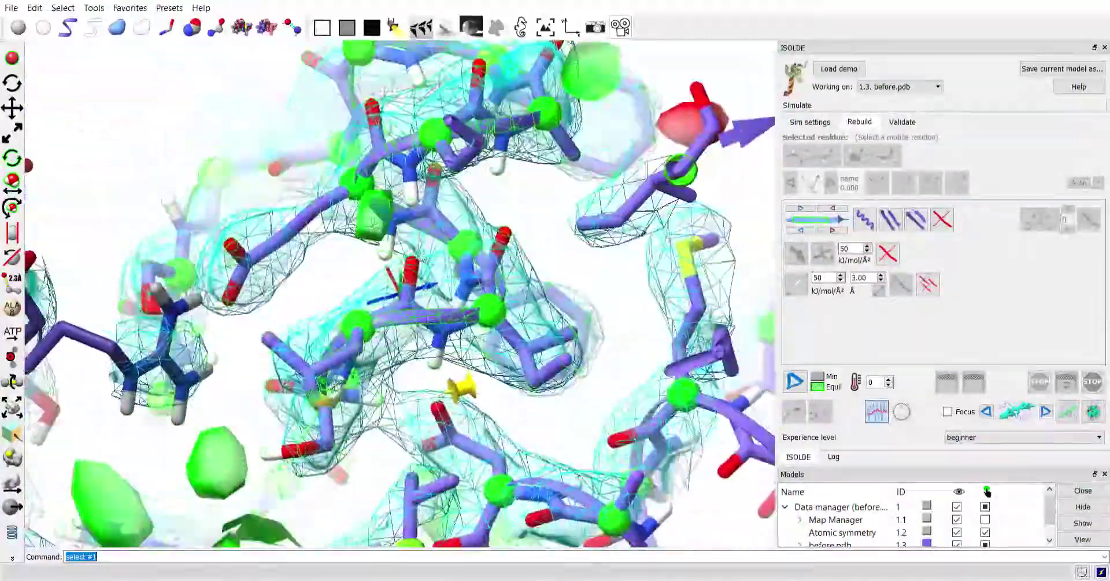
drag(439, 168, 487, 253)
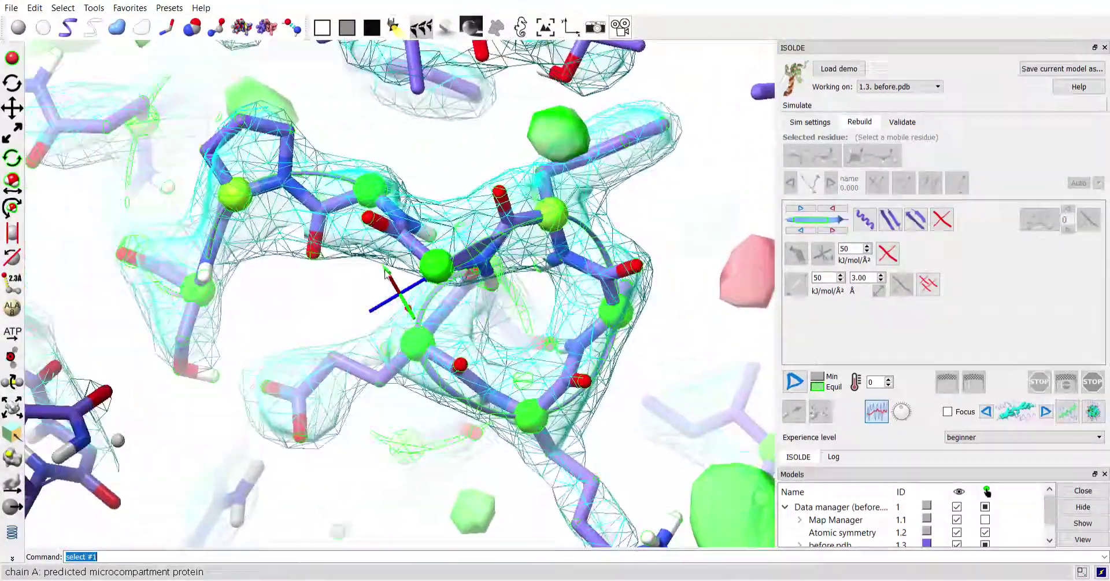
drag(392, 195, 454, 187)
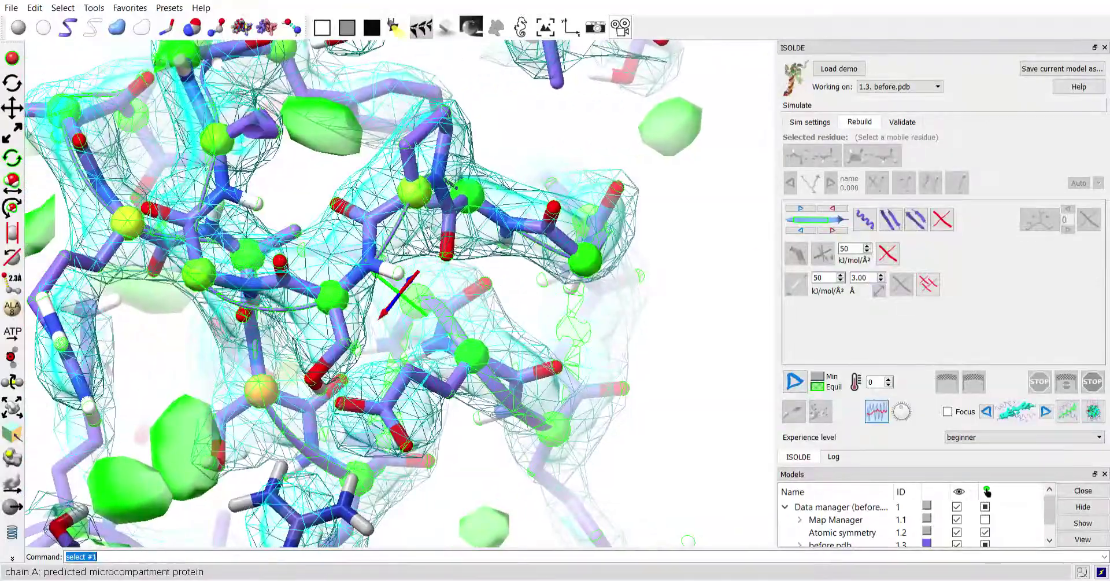
Inspect the backbone and side chains of the neighbouring beta strands and the turn where they lead into the helix
drag(401, 278, 769, 324)
middle_drag(521, 261, 483, 336)
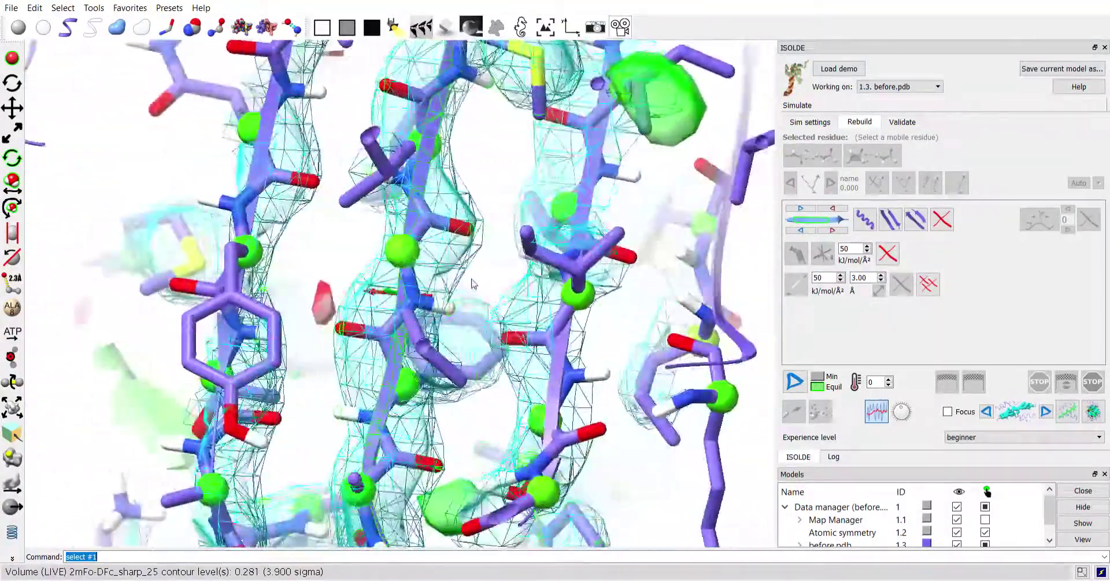
drag(472, 283, 550, 280)
middle_drag(434, 116, 403, 287)
drag(404, 173, 485, 360)
Advance to the next stretch and refit A 232 MET with the tpp rotamer during simulation, releasing its restraint and keeping the coordinates
click(1045, 411)
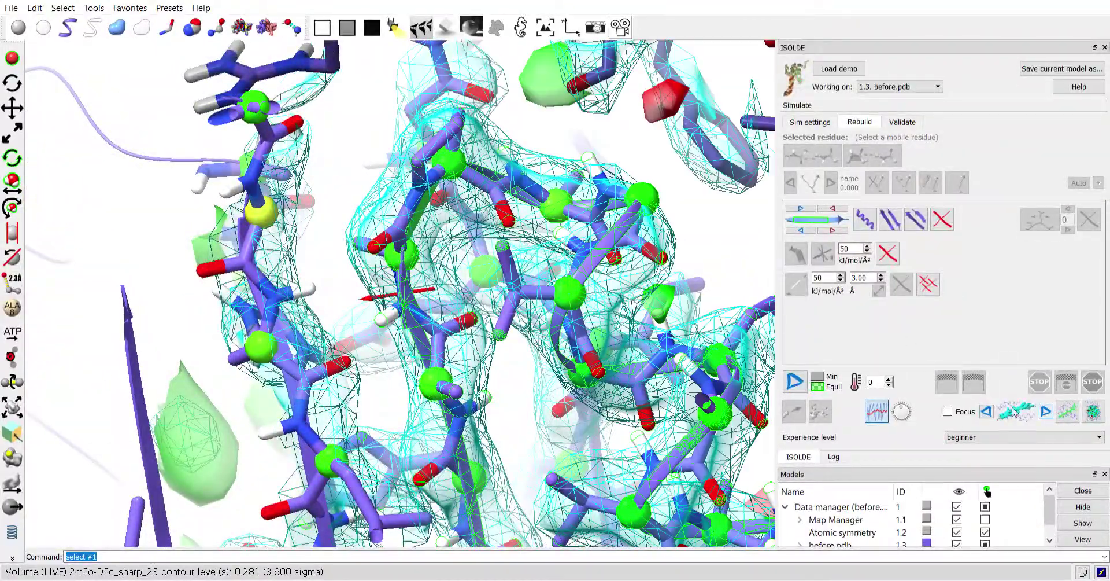
drag(476, 290, 418, 279)
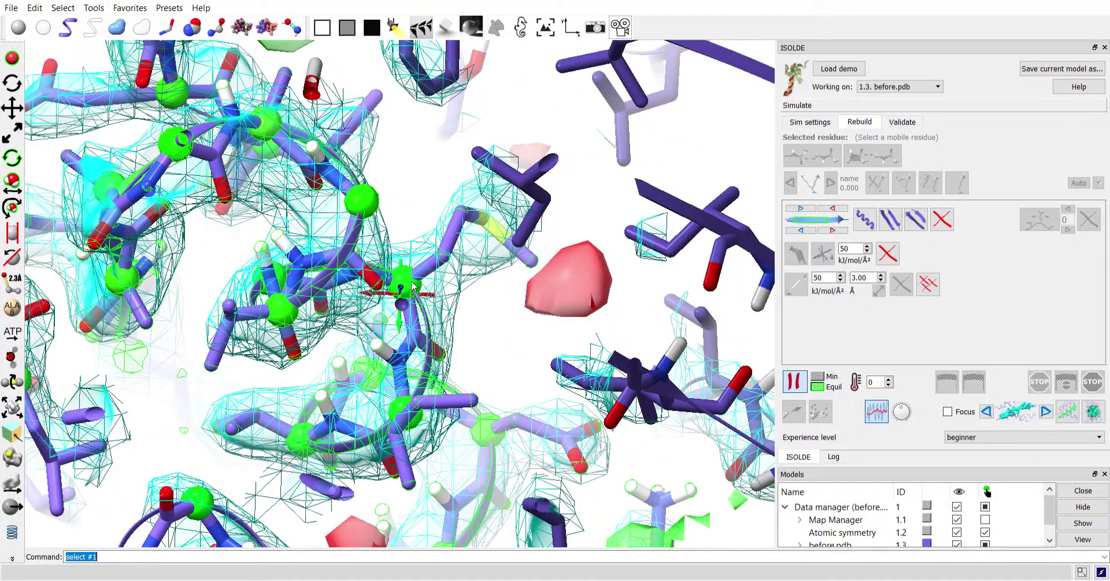
drag(466, 280, 454, 321)
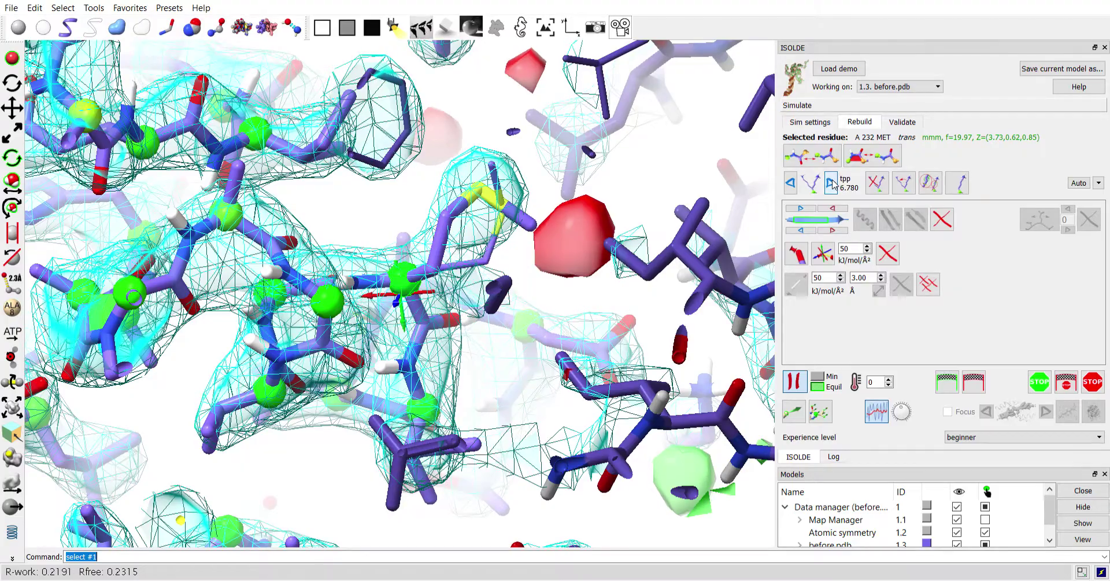
click(930, 183)
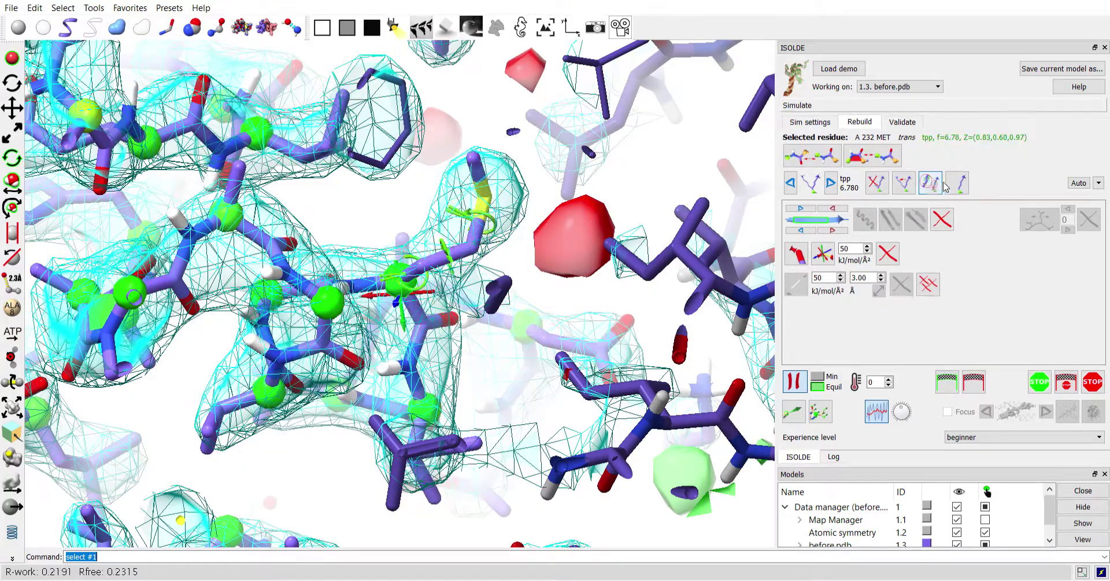
click(960, 184)
drag(526, 214, 501, 152)
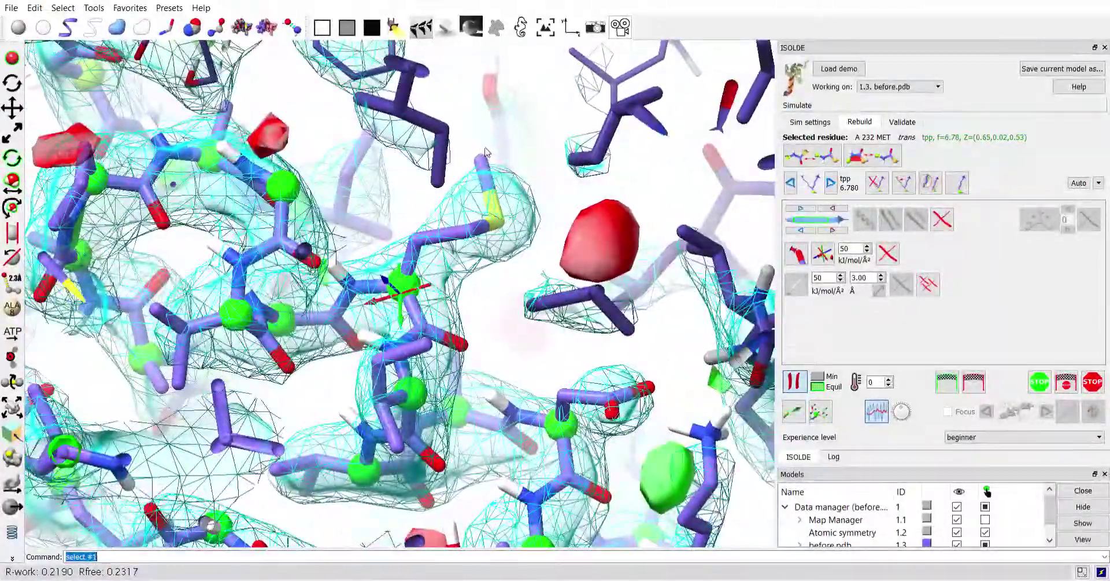
click(1040, 381)
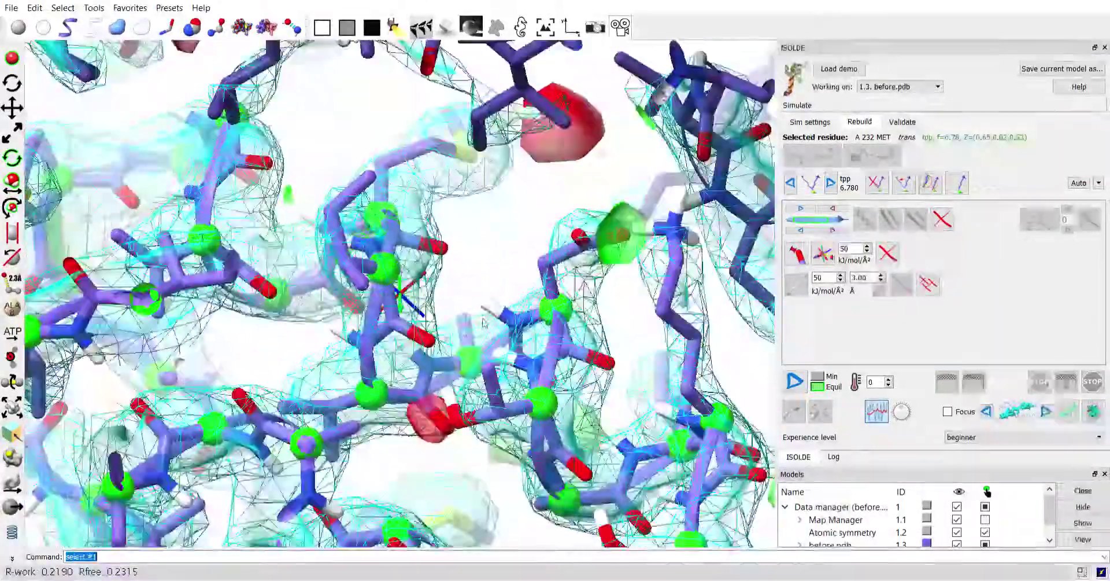
Switch A 237 THR to the m rotamer during simulation and end the simulation keeping its coordinates
drag(485, 323, 315, 312)
drag(295, 347, 376, 329)
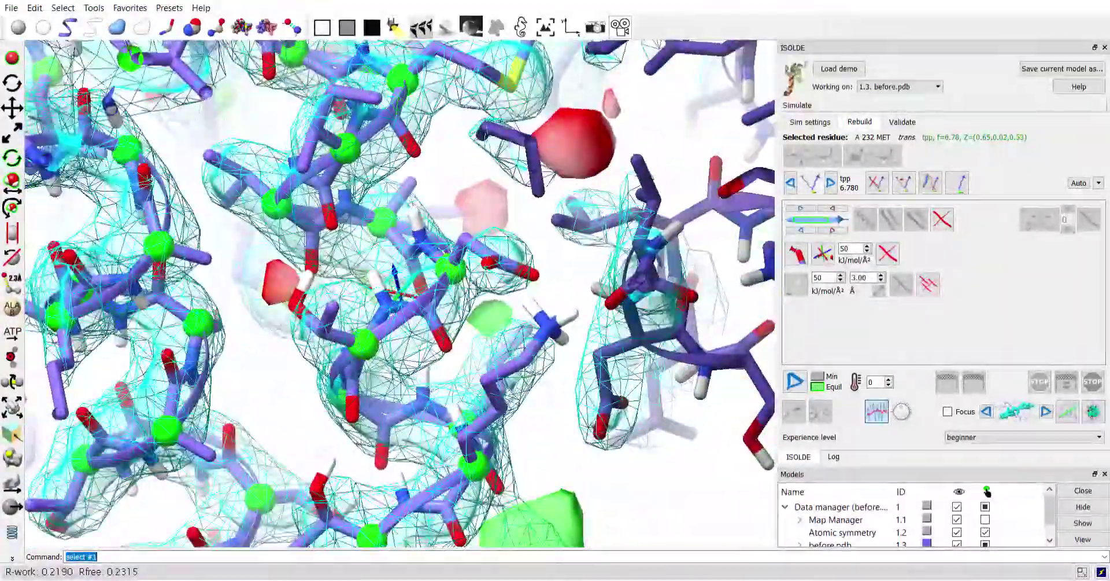
click(1046, 413)
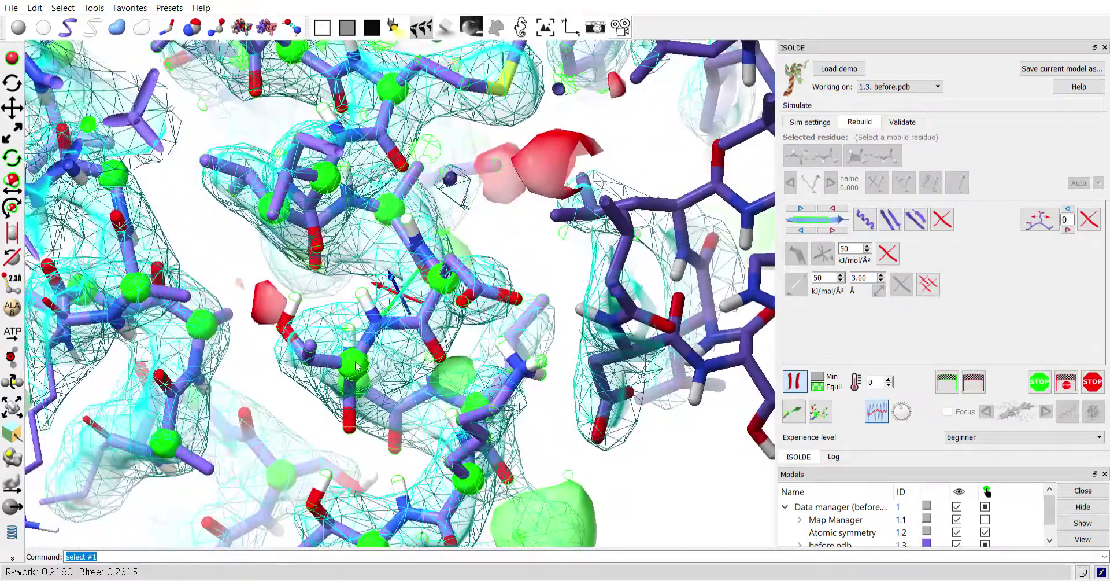
drag(401, 359, 433, 369)
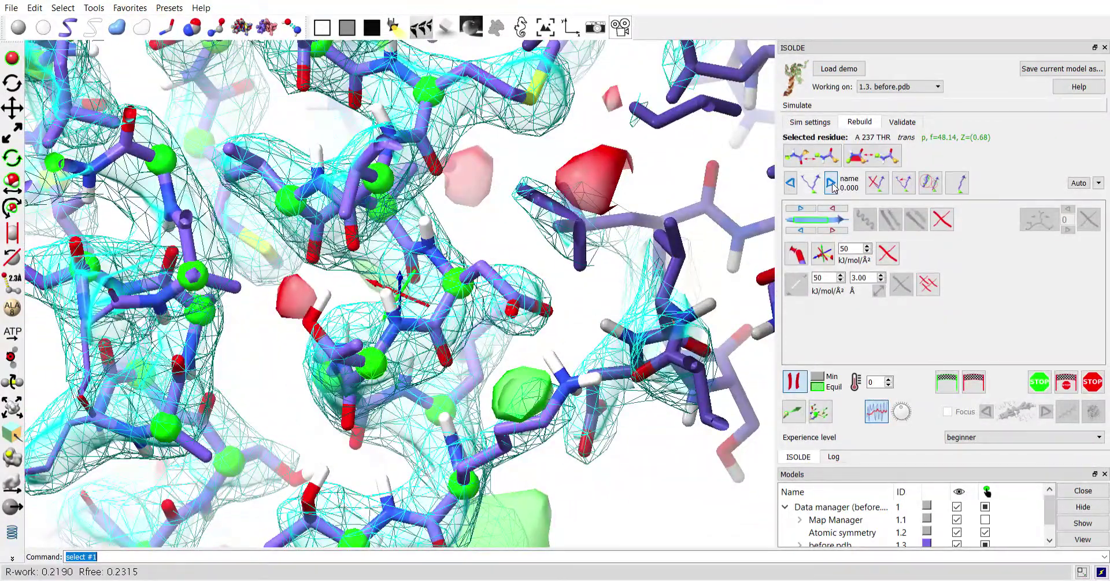
click(831, 184)
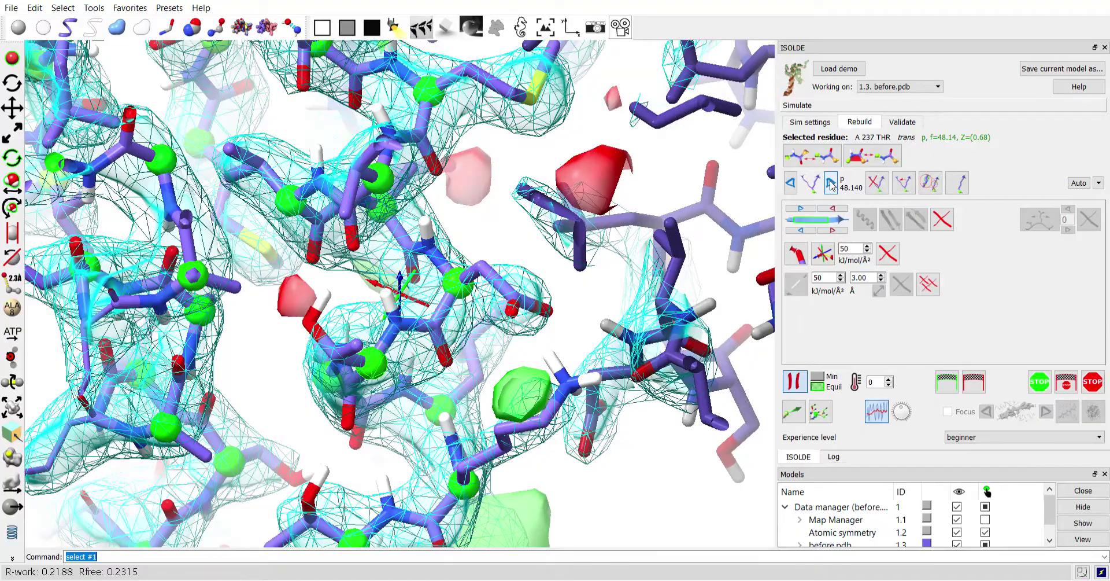
click(877, 184)
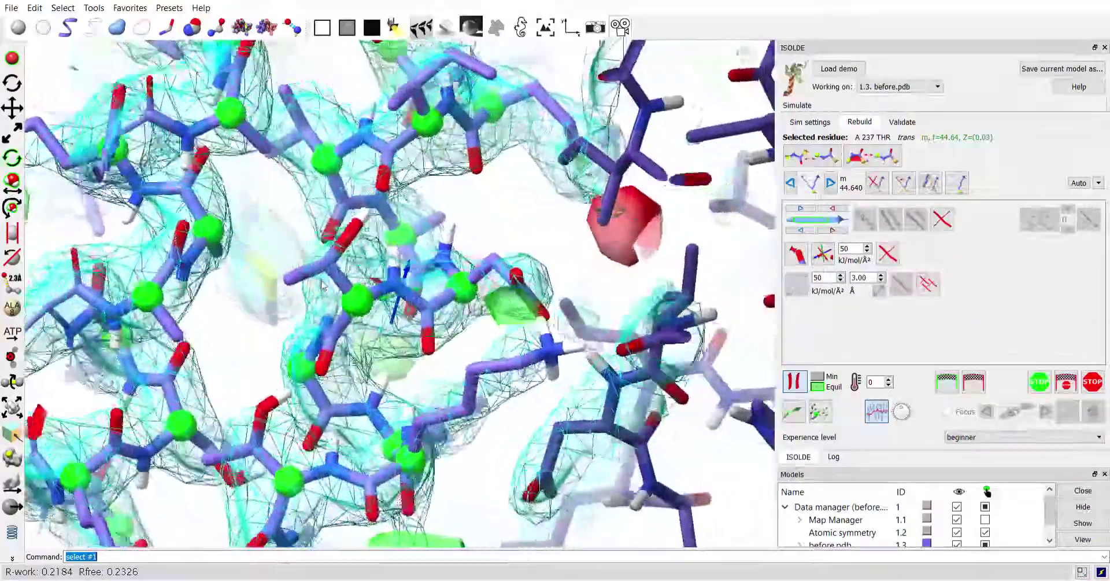
mouse_move(321, 284)
mouse_down()
mouse_move(370, 298)
mouse_move(329, 292)
mouse_move(376, 324)
mouse_up()
middle_drag(405, 428, 363, 334)
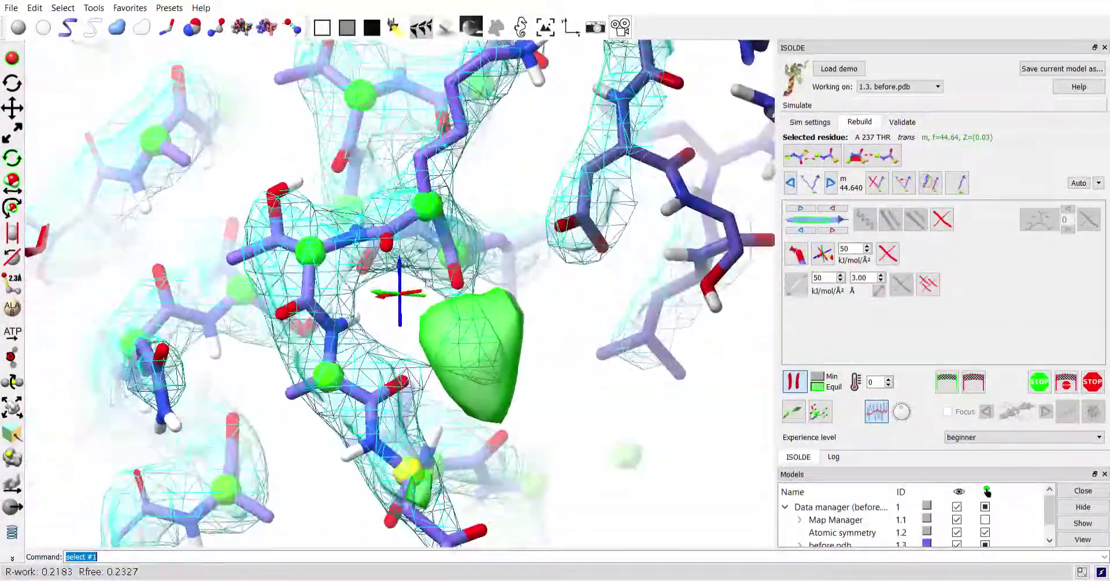
click(1039, 384)
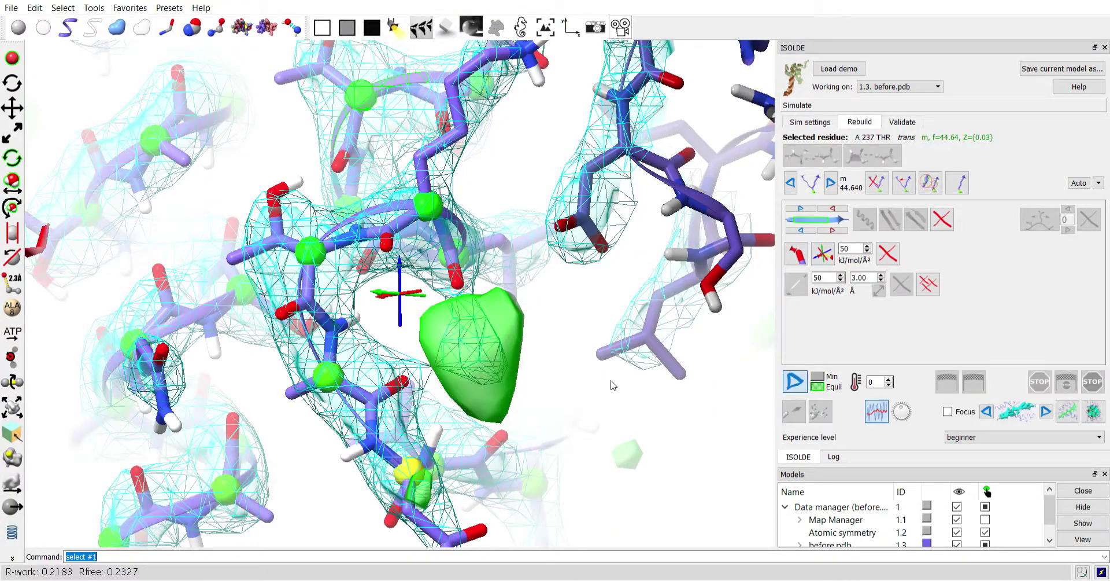
Step between the adjoining stretches and examine the turn, the large positive difference peaks and the strand beyond them
drag(439, 407, 406, 239)
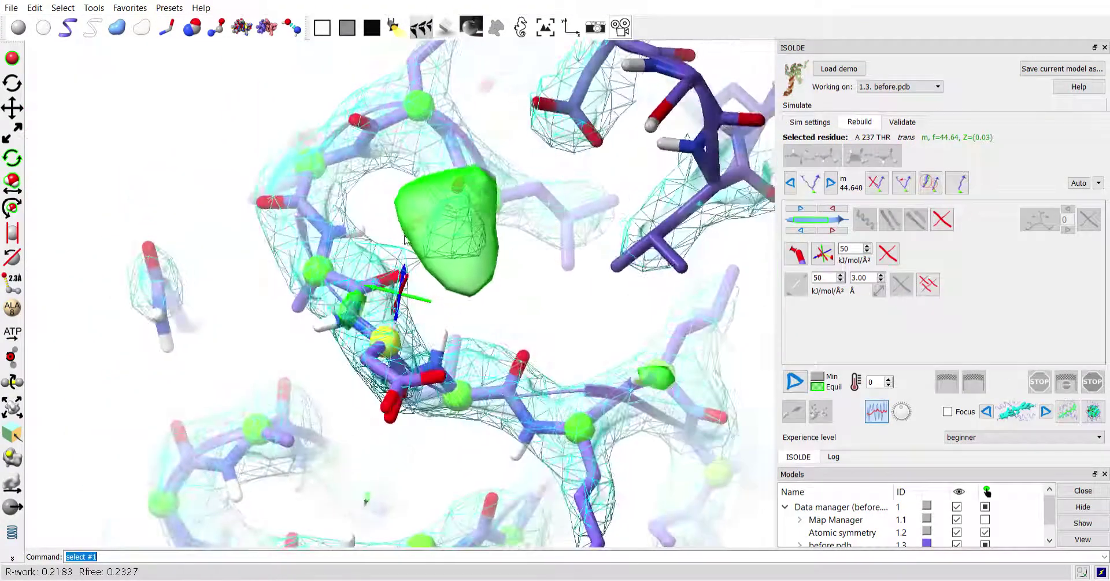
click(1045, 412)
click(986, 411)
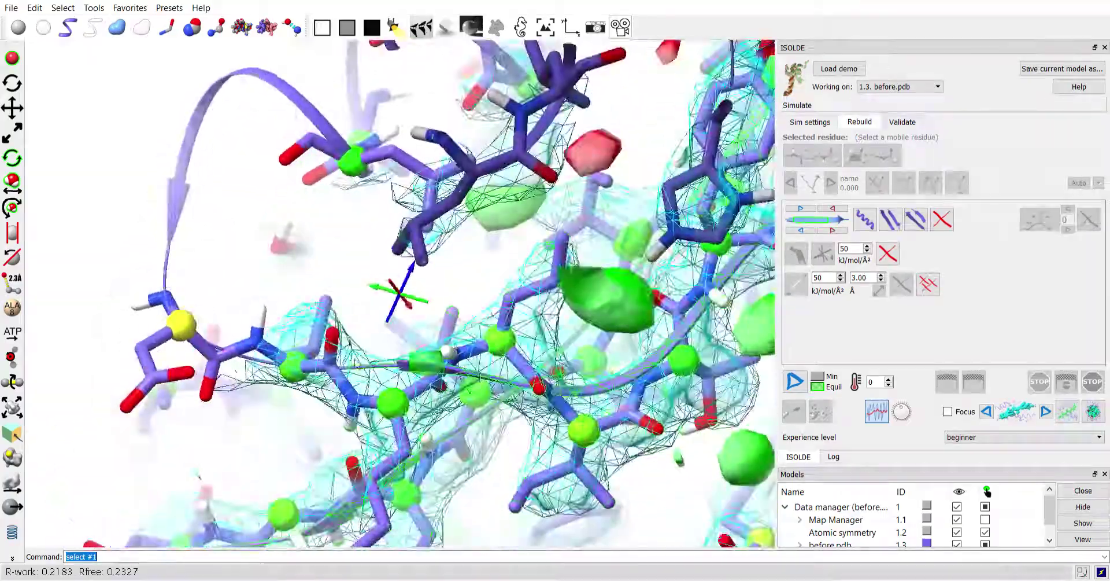
middle_drag(543, 417, 356, 368)
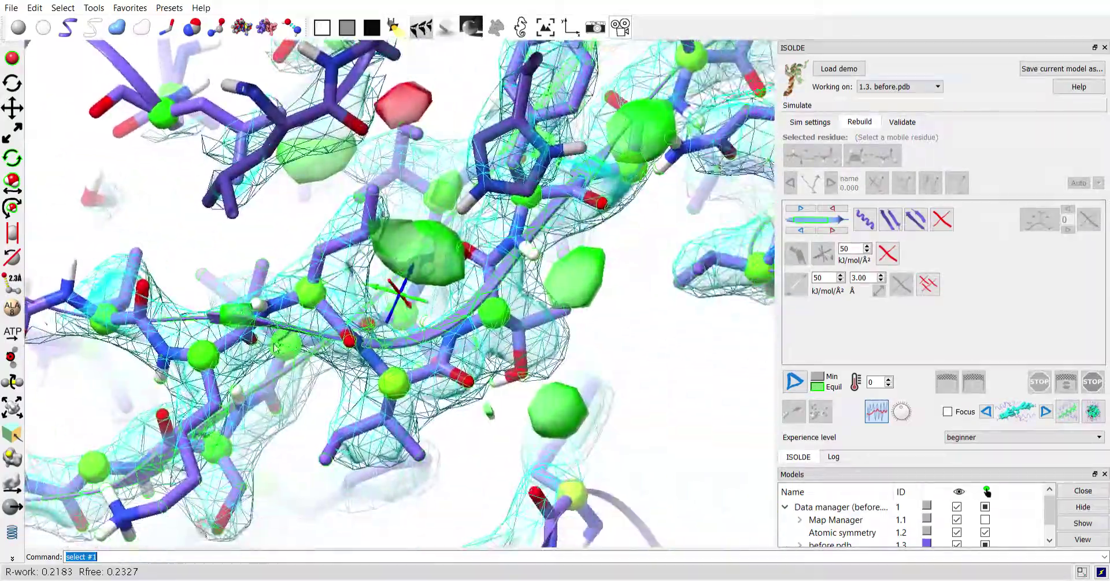
drag(355, 368, 295, 316)
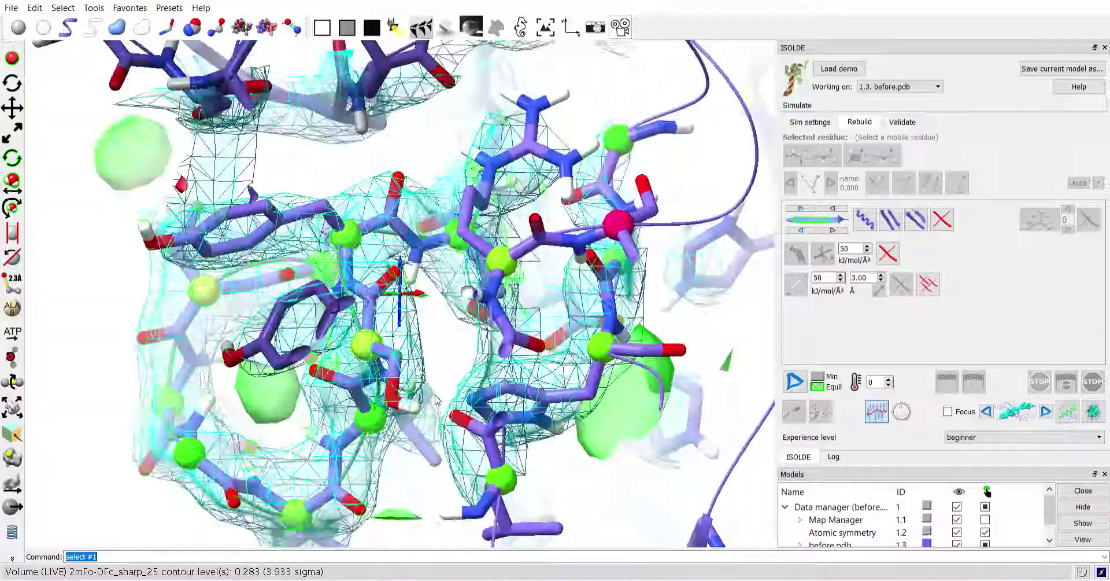
Inspect the density around the tyrosine and arginine side chains and continue along the chain from there
drag(435, 399, 353, 376)
drag(314, 333, 306, 289)
mouse_move(515, 309)
middle_down()
mouse_move(354, 318)
mouse_move(381, 326)
middle_up()
mouse_move(381, 326)
mouse_down()
mouse_move(375, 289)
mouse_move(440, 272)
mouse_move(478, 305)
mouse_up()
middle_drag(478, 305, 290, 254)
mouse_move(291, 254)
mouse_down()
mouse_move(278, 238)
mouse_move(260, 277)
mouse_move(243, 231)
mouse_move(184, 245)
mouse_up()
Switch A 265 ILE to the pt rotamer, let it settle in the simulation, and stop the simulation keeping the coordinates
drag(173, 185, 359, 261)
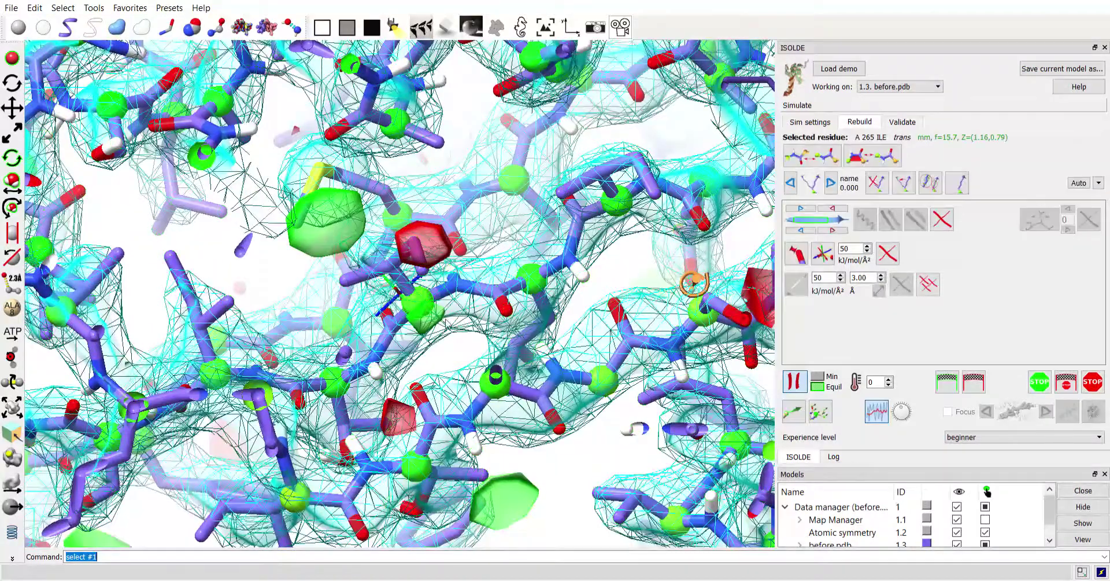
click(831, 184)
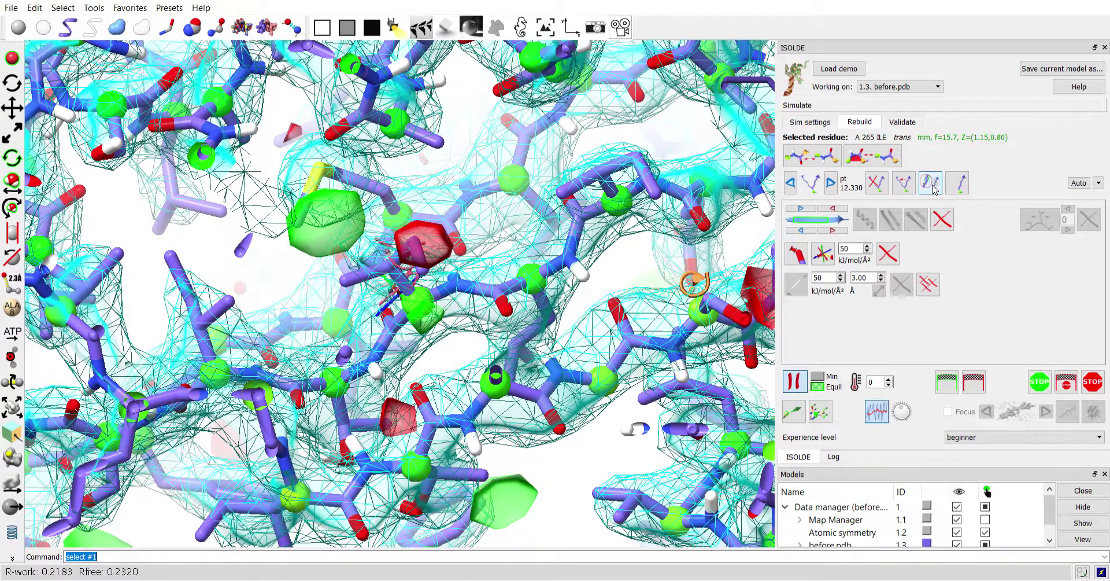
click(951, 185)
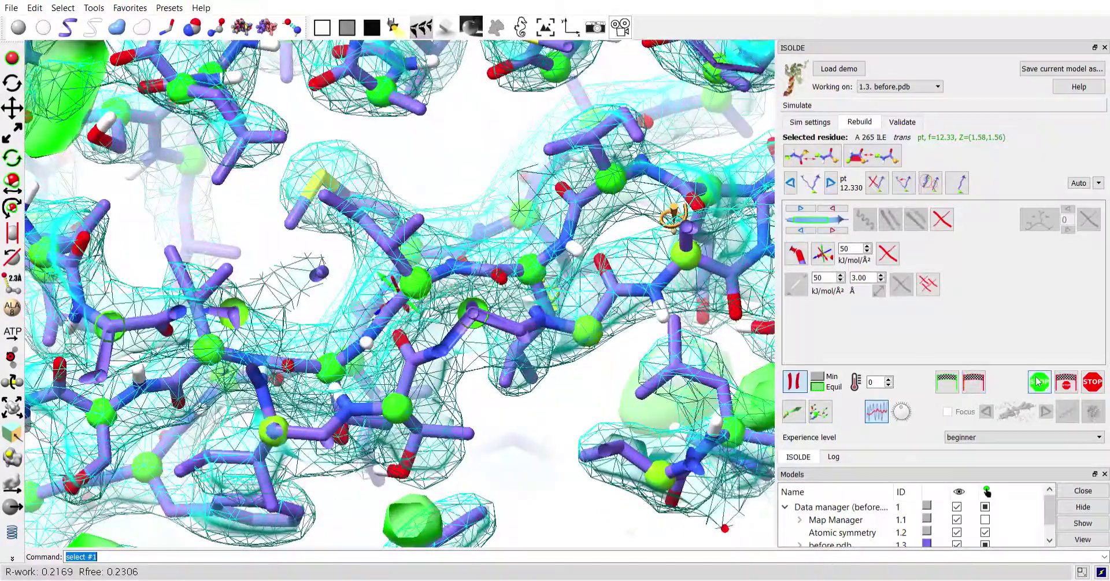
click(1039, 382)
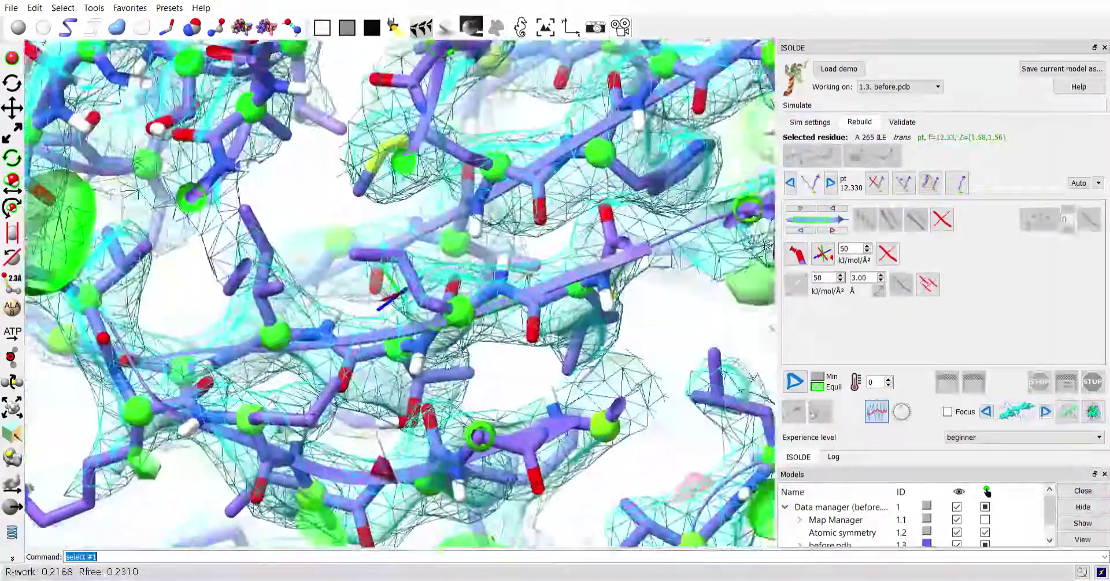
Continue along the chain from A 265 ILE, checking the backbone and side chains of the following stretches against the density
drag(243, 347, 359, 327)
middle_drag(109, 312, 248, 318)
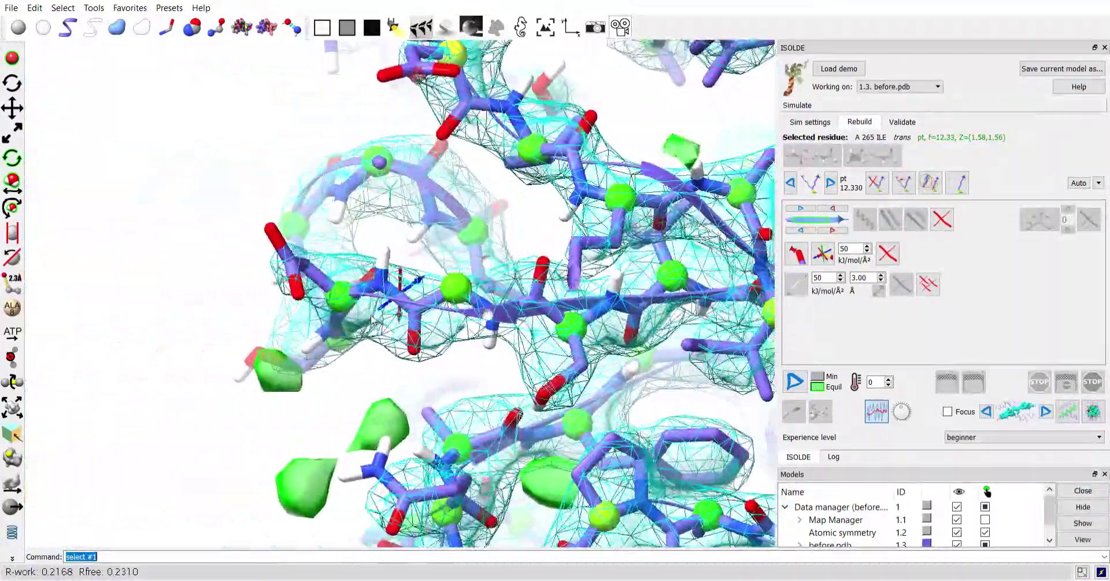
drag(219, 312, 279, 324)
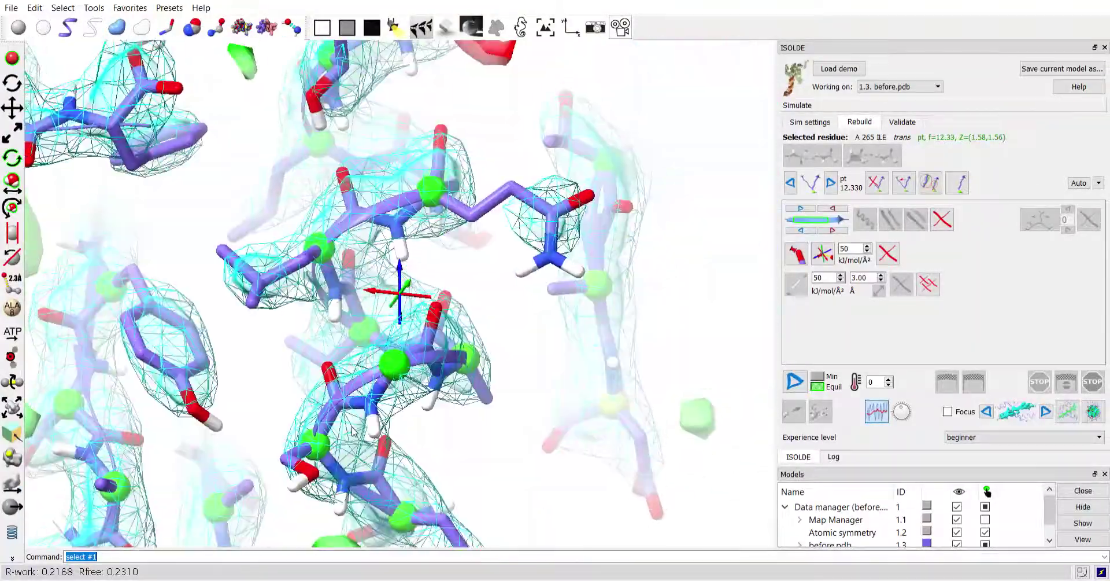
mouse_move(352, 426)
mouse_down()
mouse_move(338, 441)
mouse_move(363, 454)
mouse_move(414, 454)
mouse_move(369, 427)
mouse_up()
middle_drag(371, 360, 326, 448)
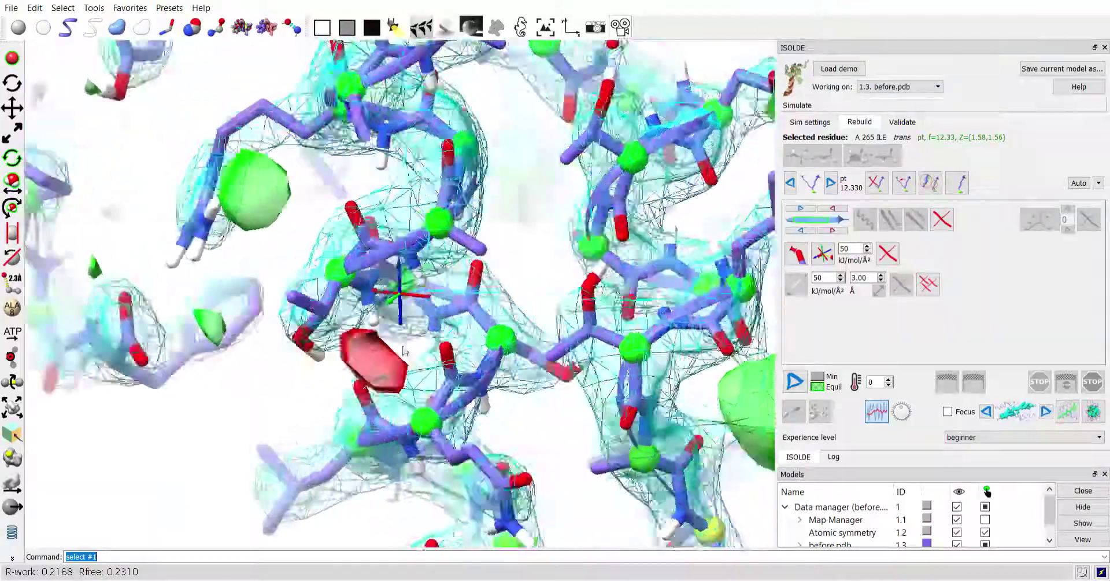
drag(404, 351, 413, 263)
drag(407, 333, 401, 271)
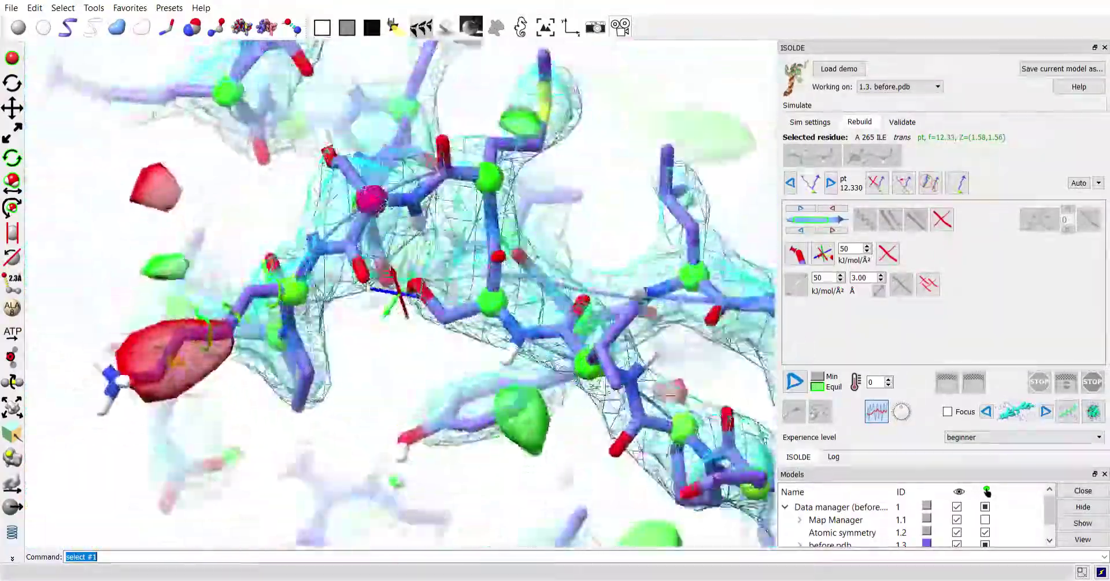
Examine the turn with the magenta-marked residue and the flagged side chain in the large negative difference peak beside the proline
drag(366, 282, 348, 298)
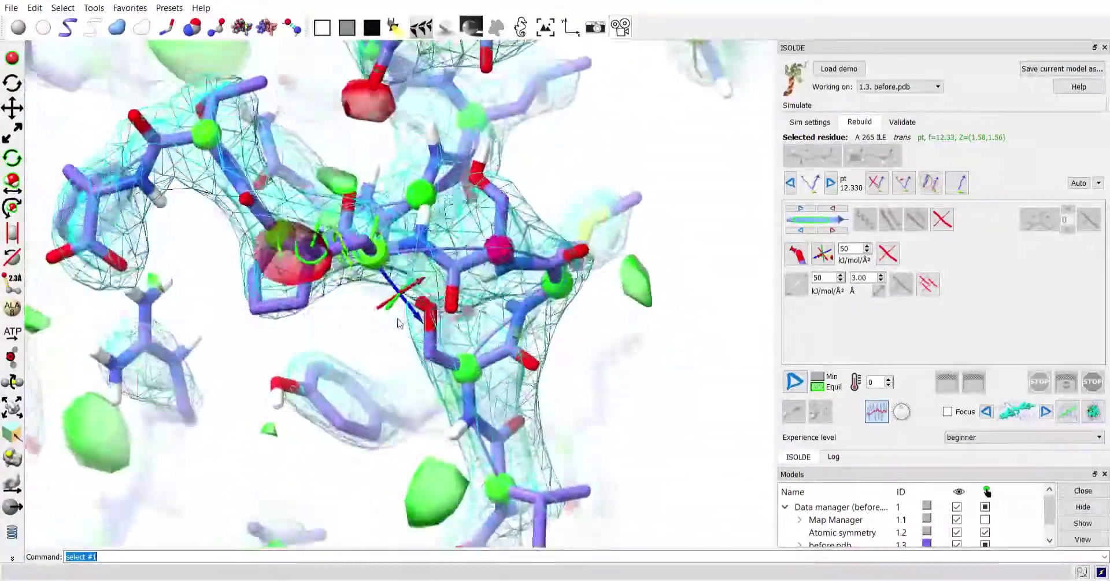
drag(398, 322, 393, 272)
drag(394, 319, 397, 310)
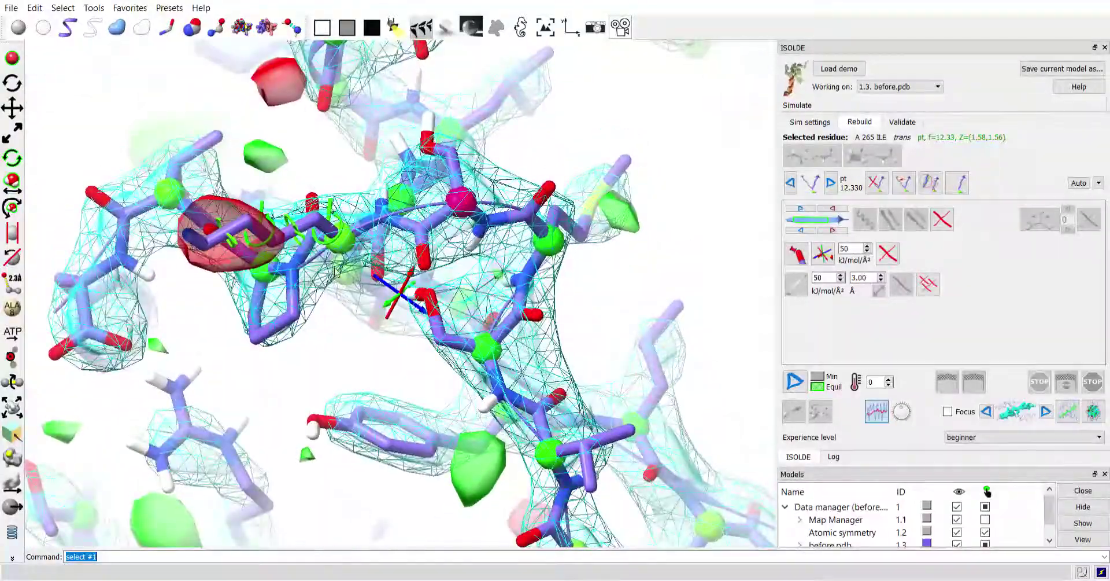
drag(337, 271, 549, 376)
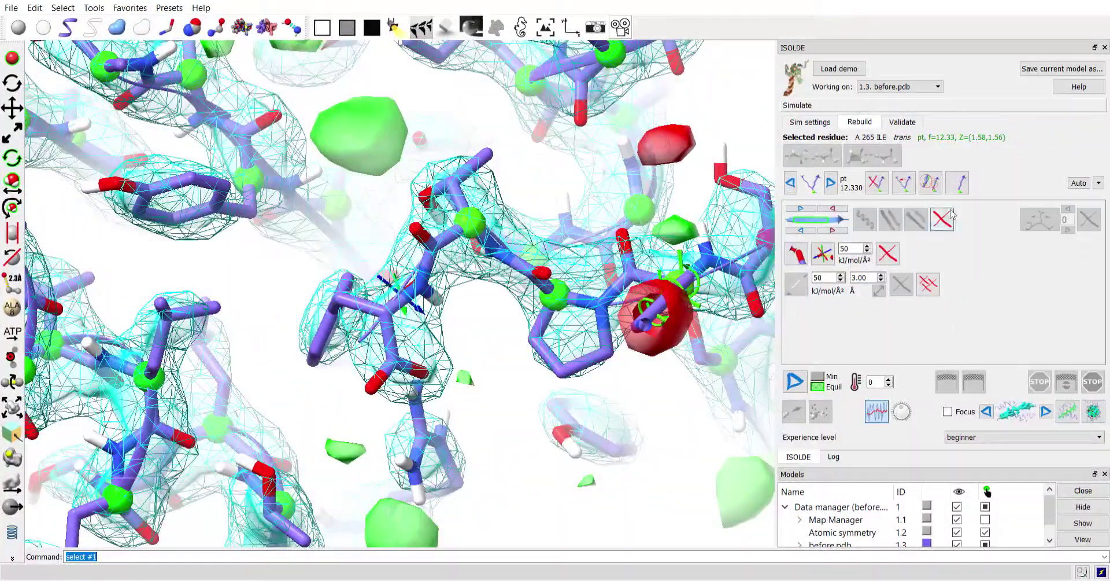